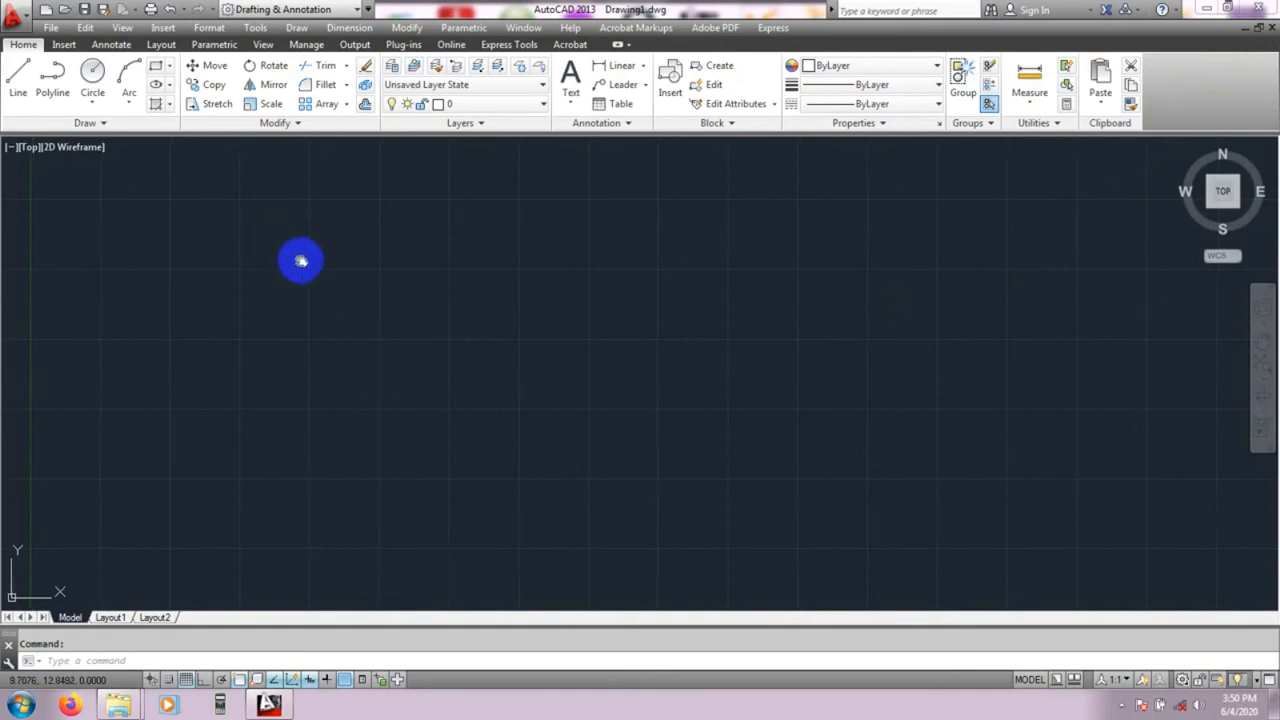
pyautogui.moveTo(292, 268); pyautogui.dragTo(328, 269, button='middle')
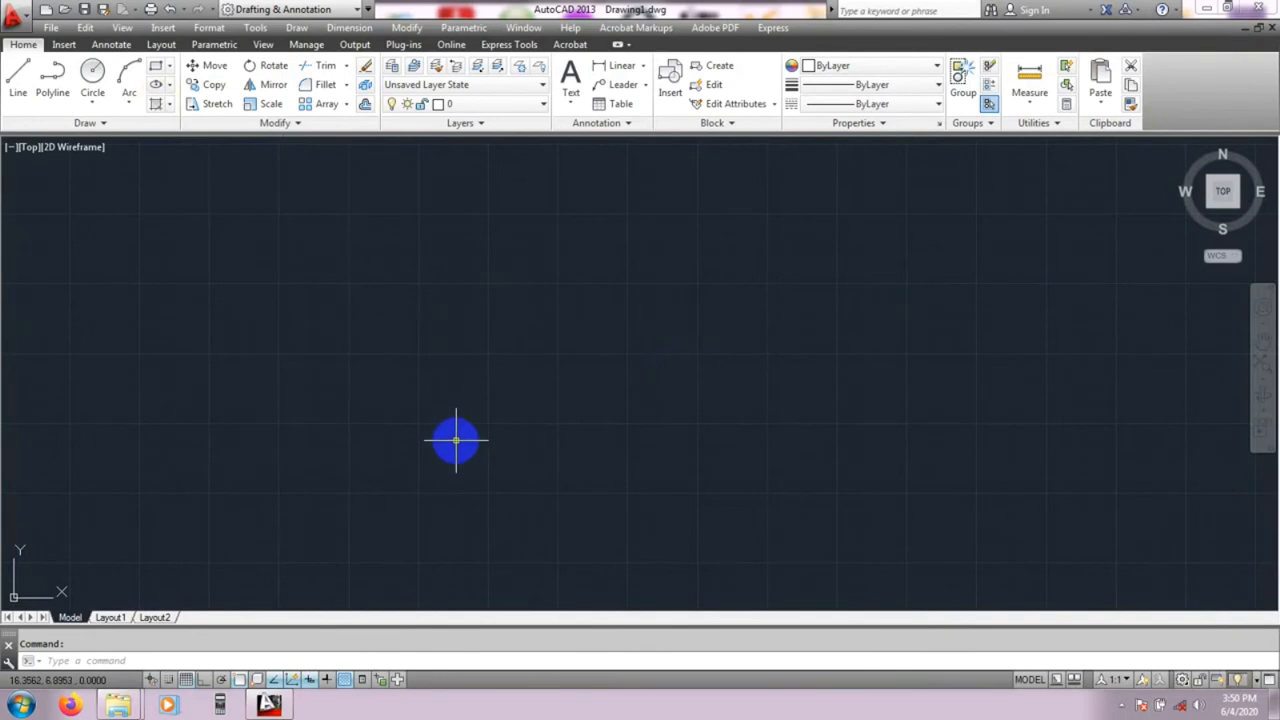
pyautogui.click(455, 437)
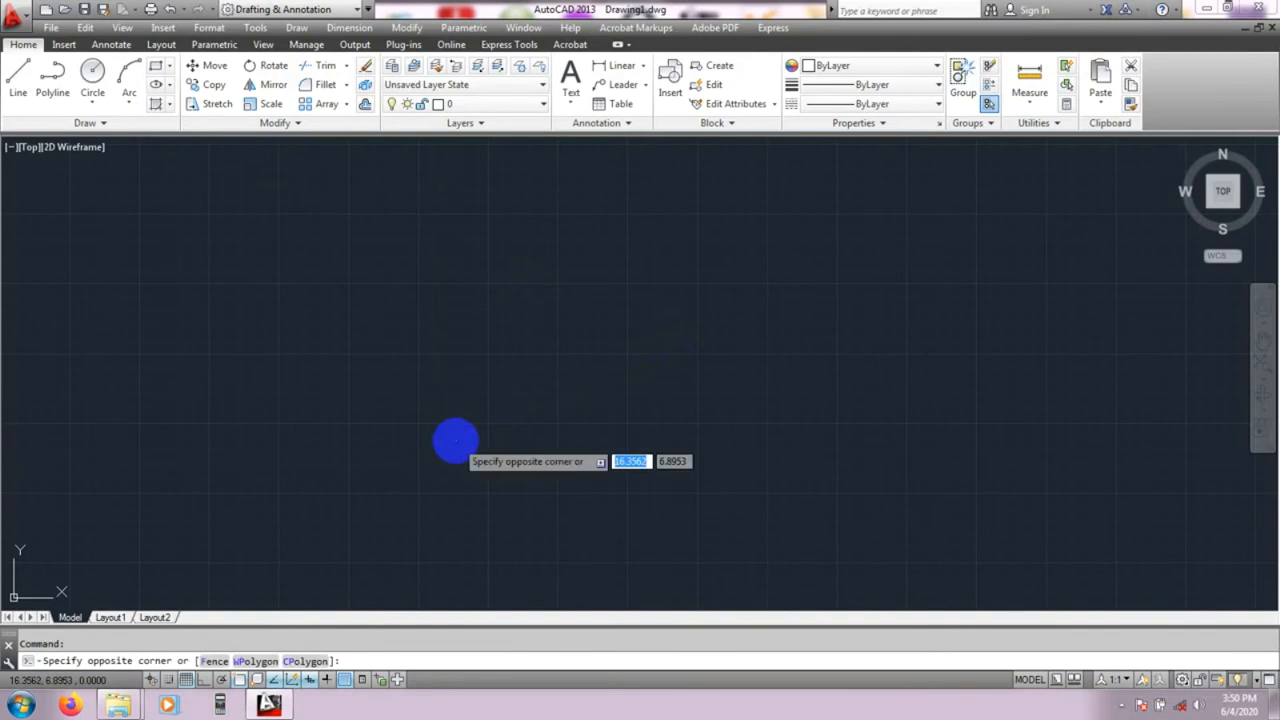
pyautogui.press('Escape')
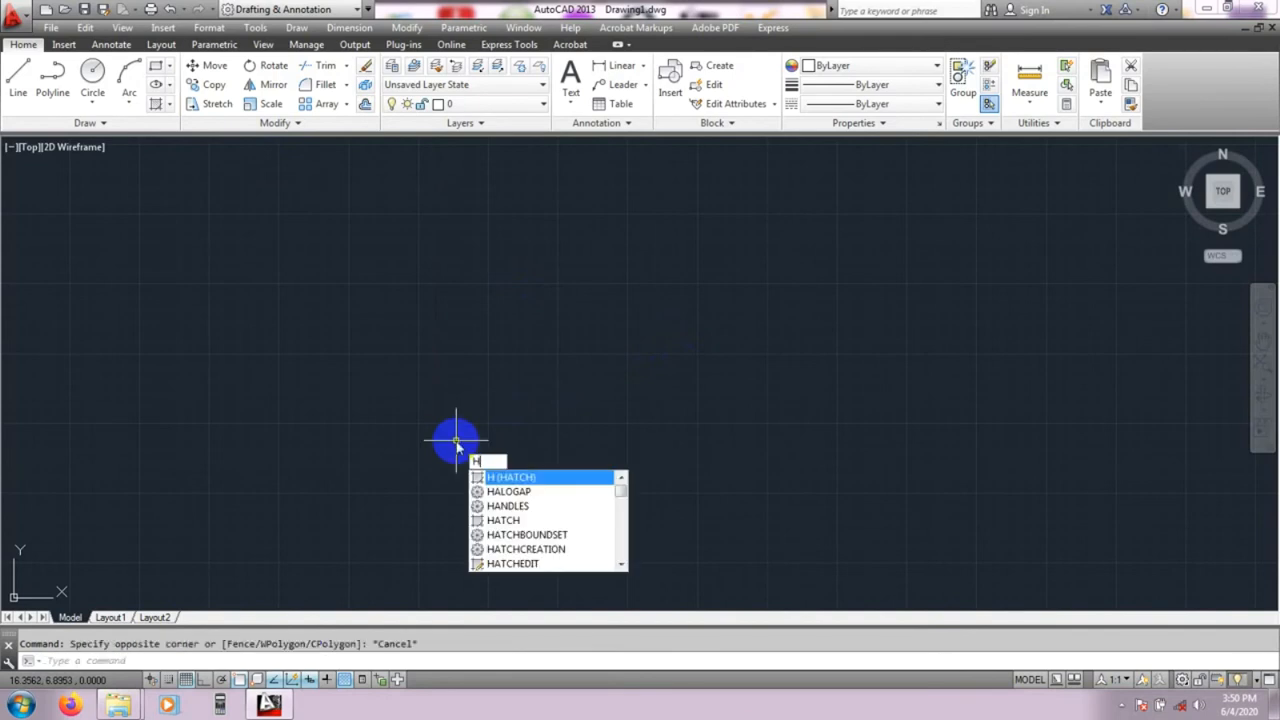
pyautogui.press('Return')
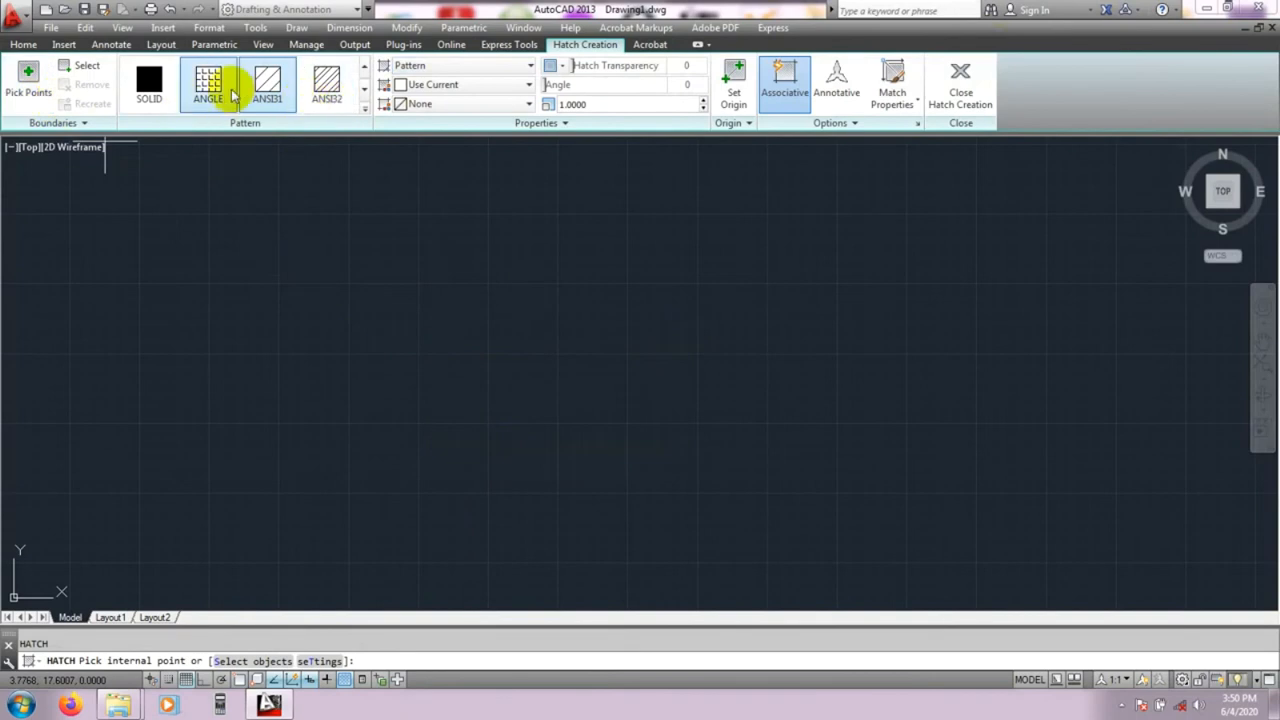
pyautogui.press('Escape')
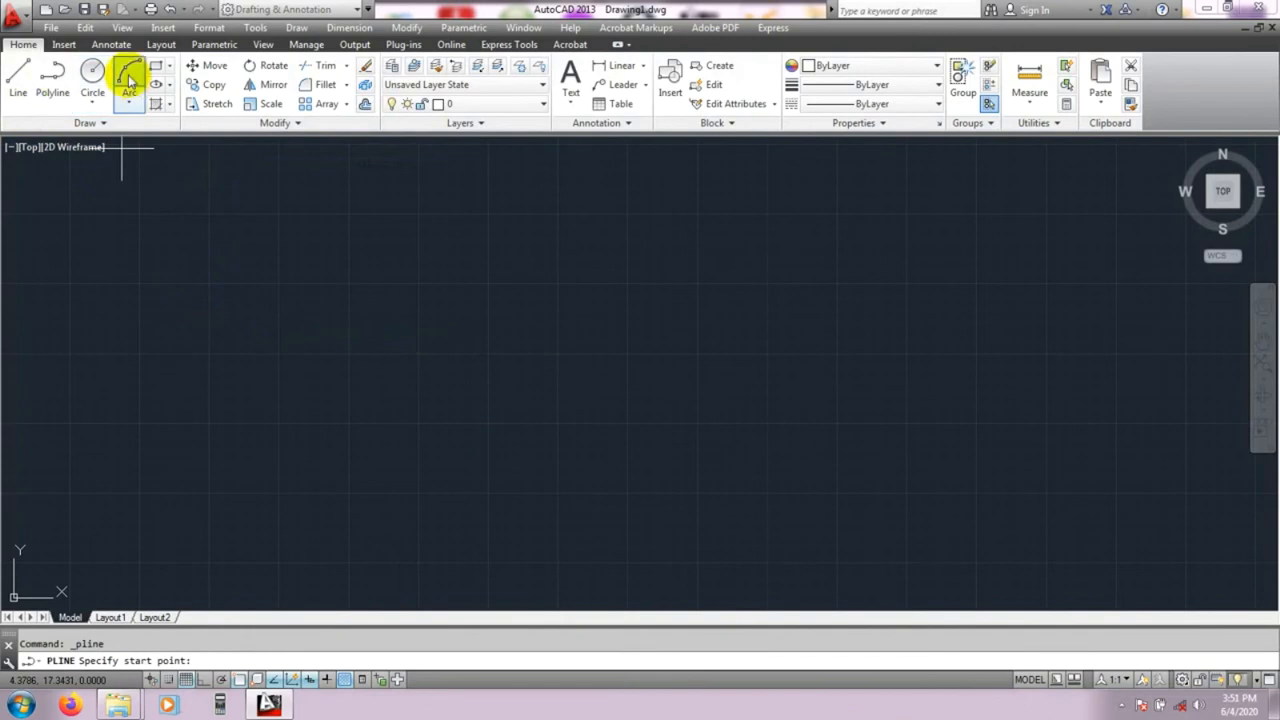
# - Draw a wide rectangle and a smaller, nearly square rectangle that overlaps its upper-right corner
pyautogui.click(157, 67)
pyautogui.click(152, 261)
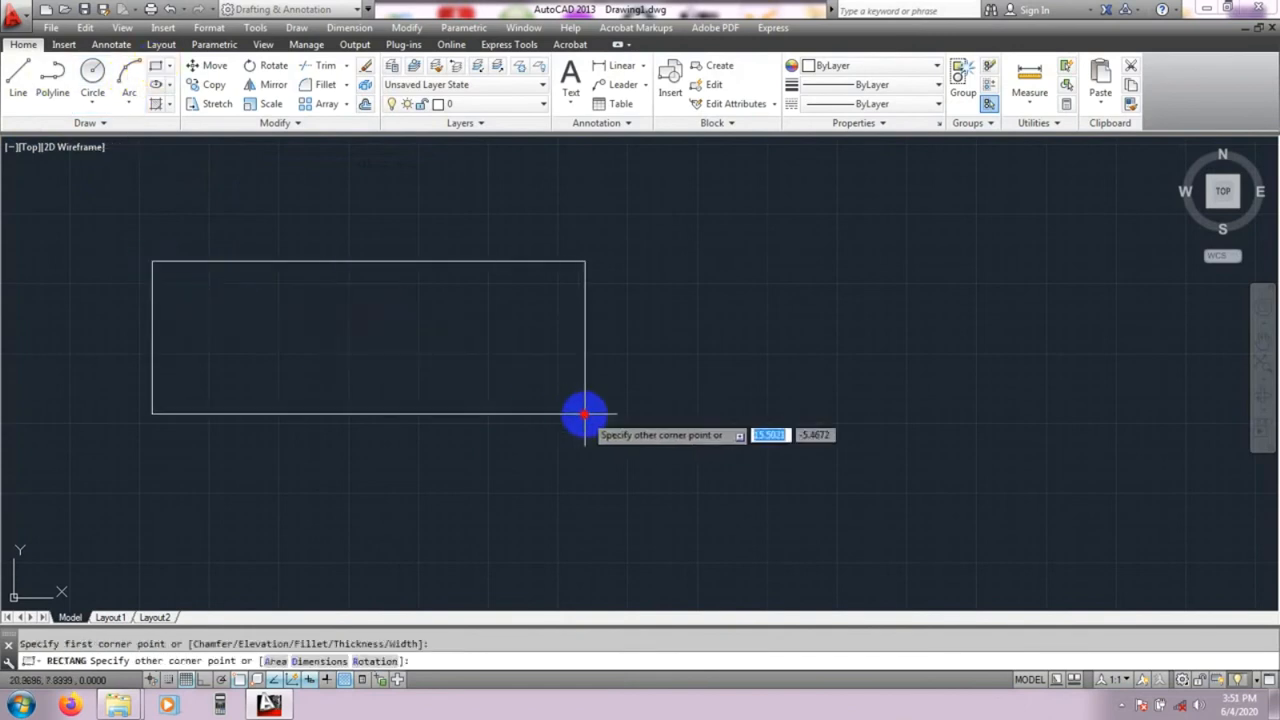
pyautogui.click(589, 436)
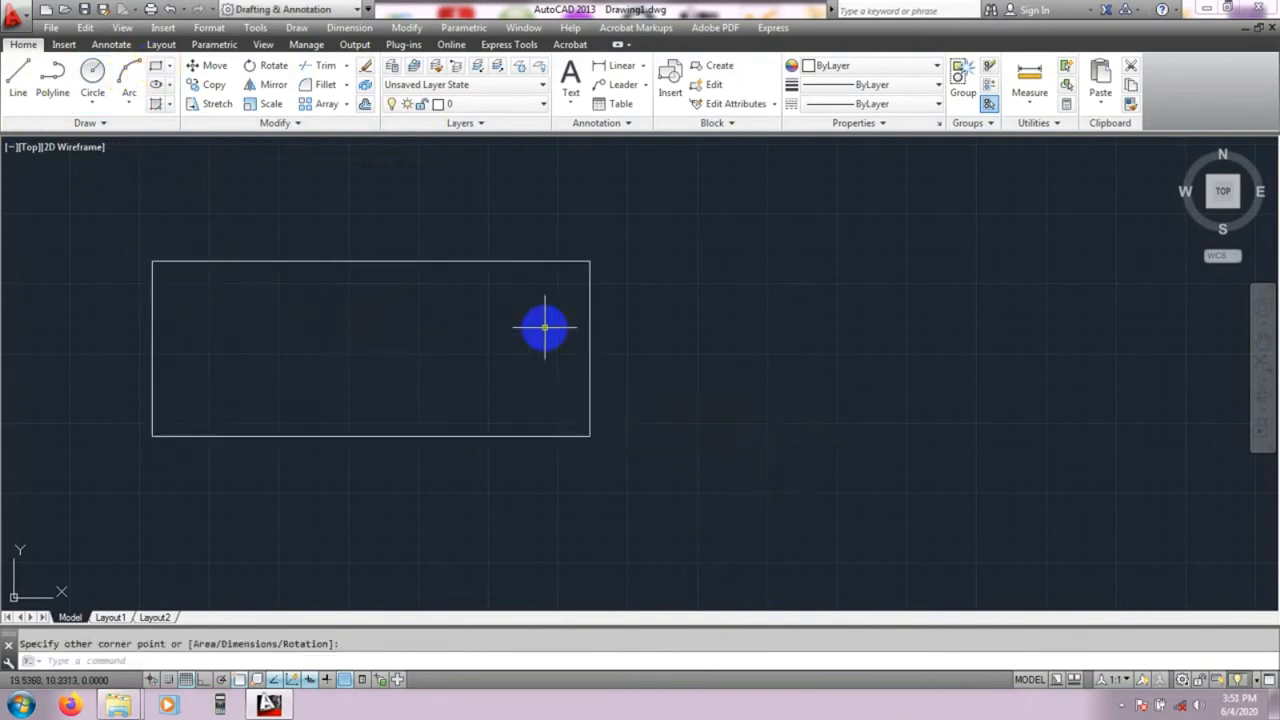
pyautogui.click(156, 70)
pyautogui.click(522, 175)
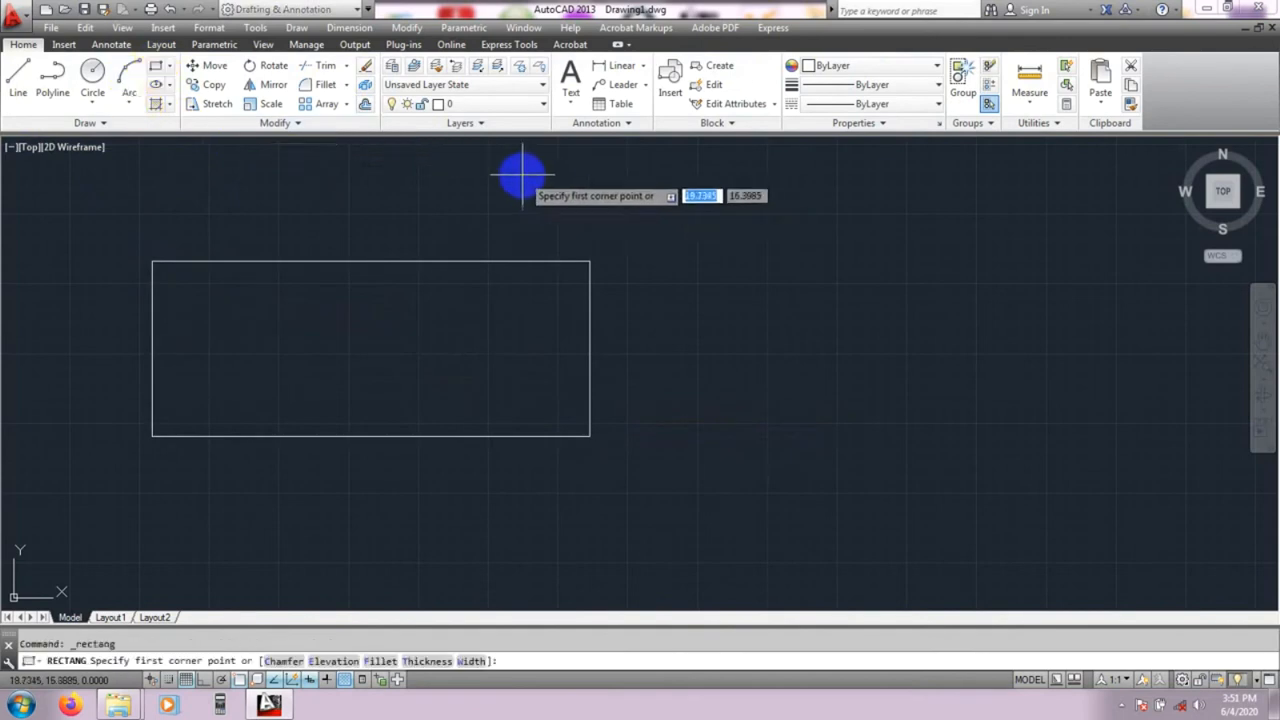
pyautogui.click(692, 334)
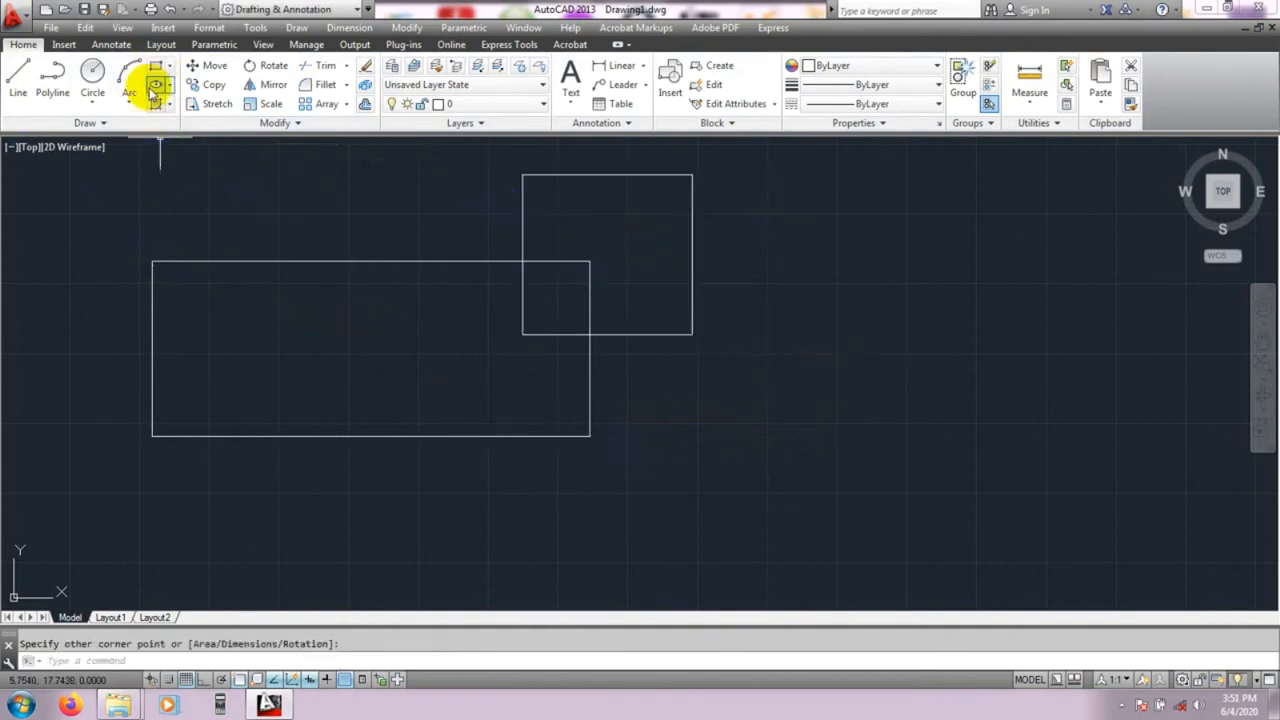
pyautogui.click(92, 68)
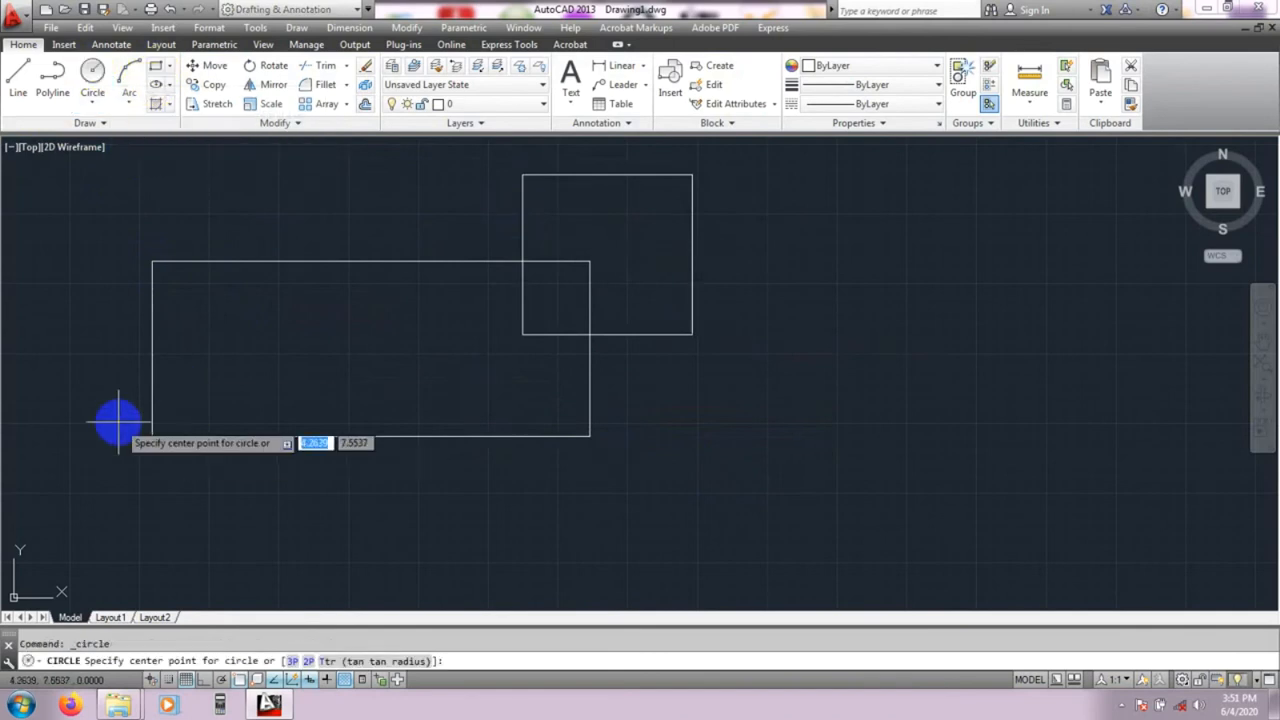
pyautogui.click(243, 375)
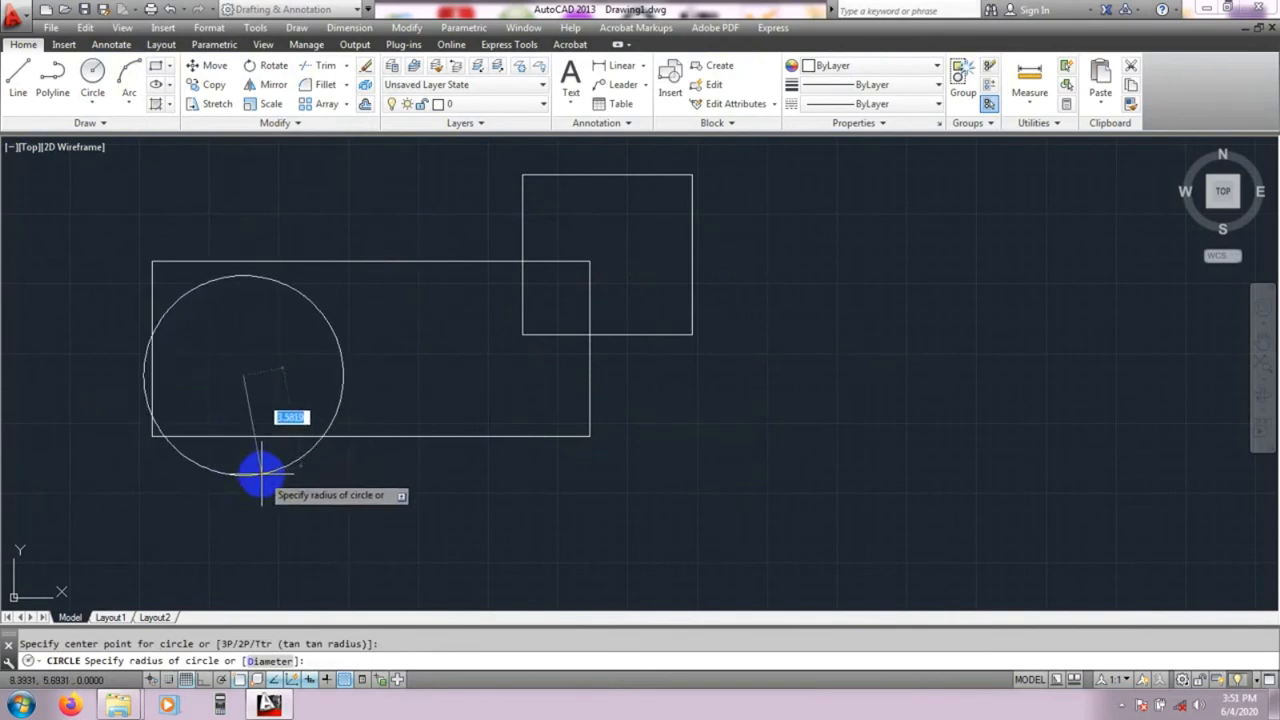
pyautogui.press('Escape')
# - Draw a circle of about 2.72 radius centred on the wide rectangle's lower-left corner and a similar-sized one centred on its upper edge
pyautogui.click(94, 104)
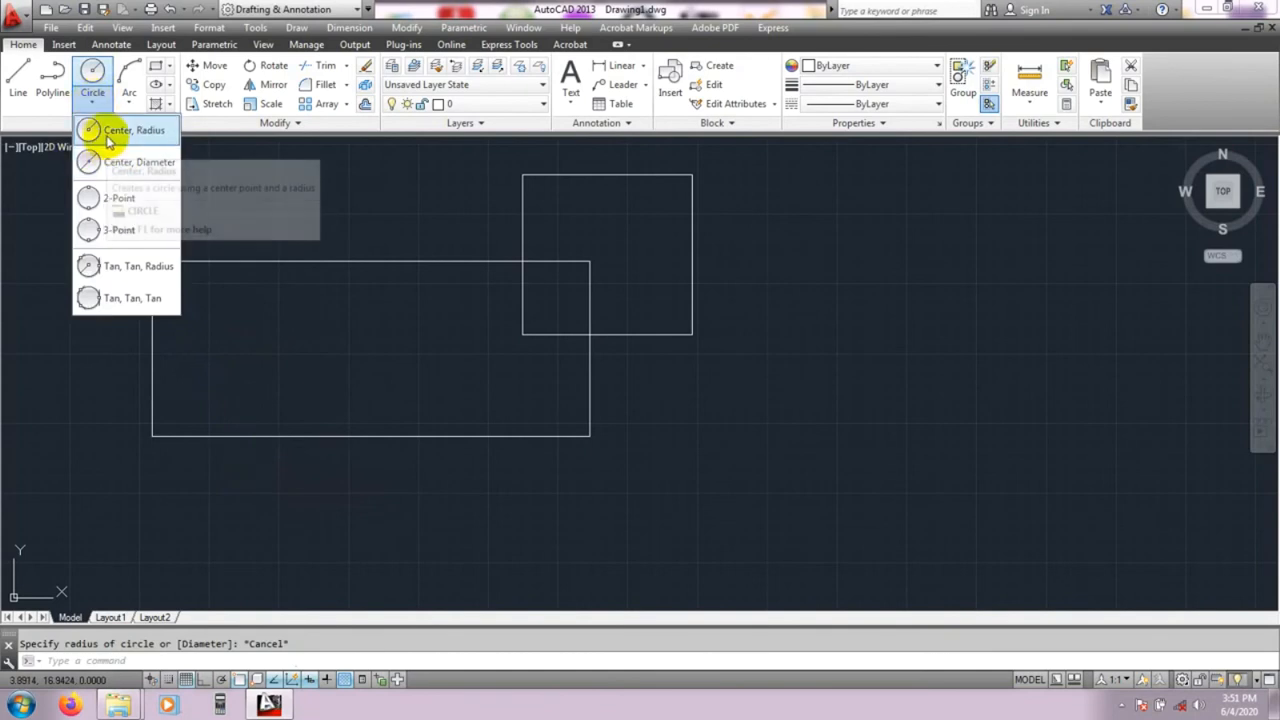
pyautogui.click(88, 78)
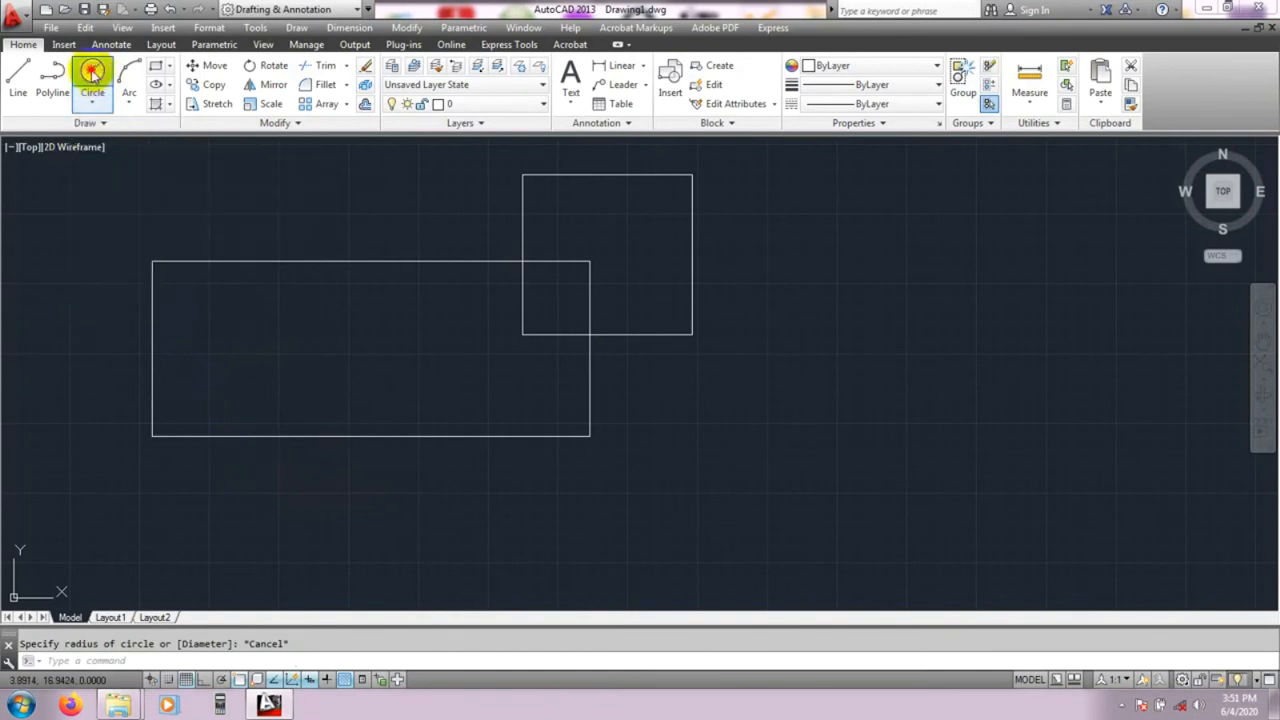
pyautogui.click(152, 436)
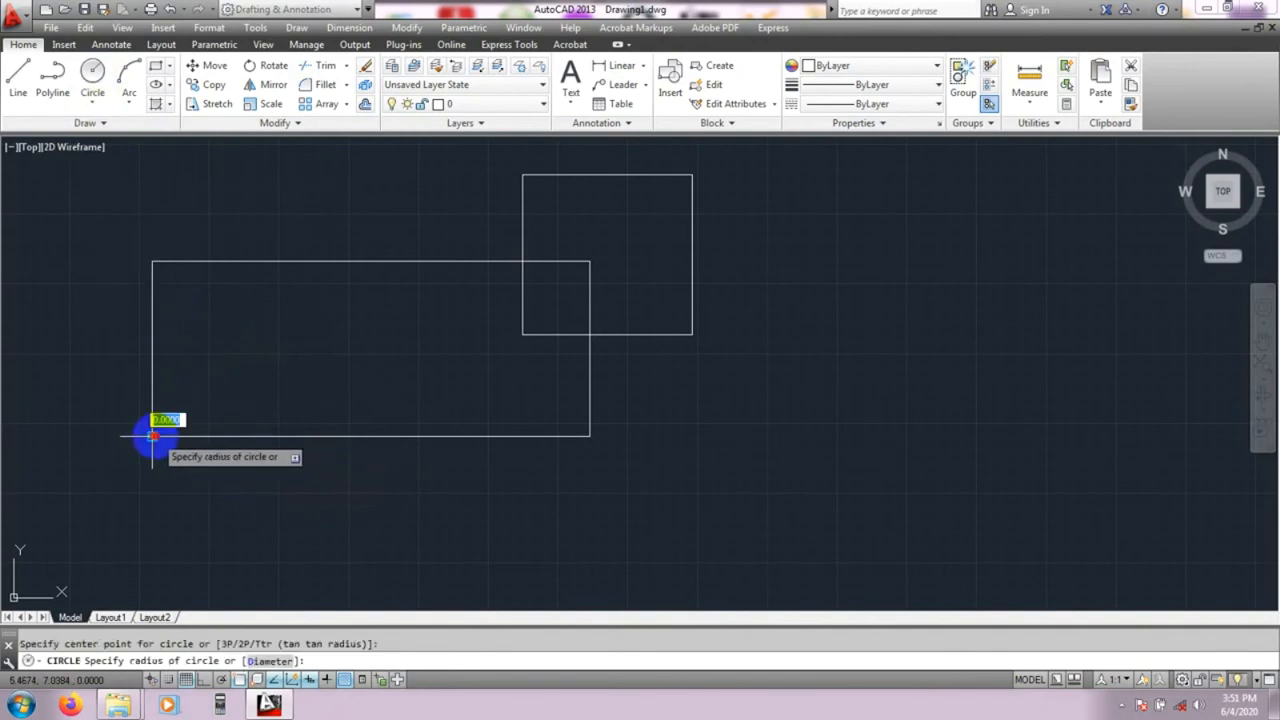
pyautogui.click(95, 488)
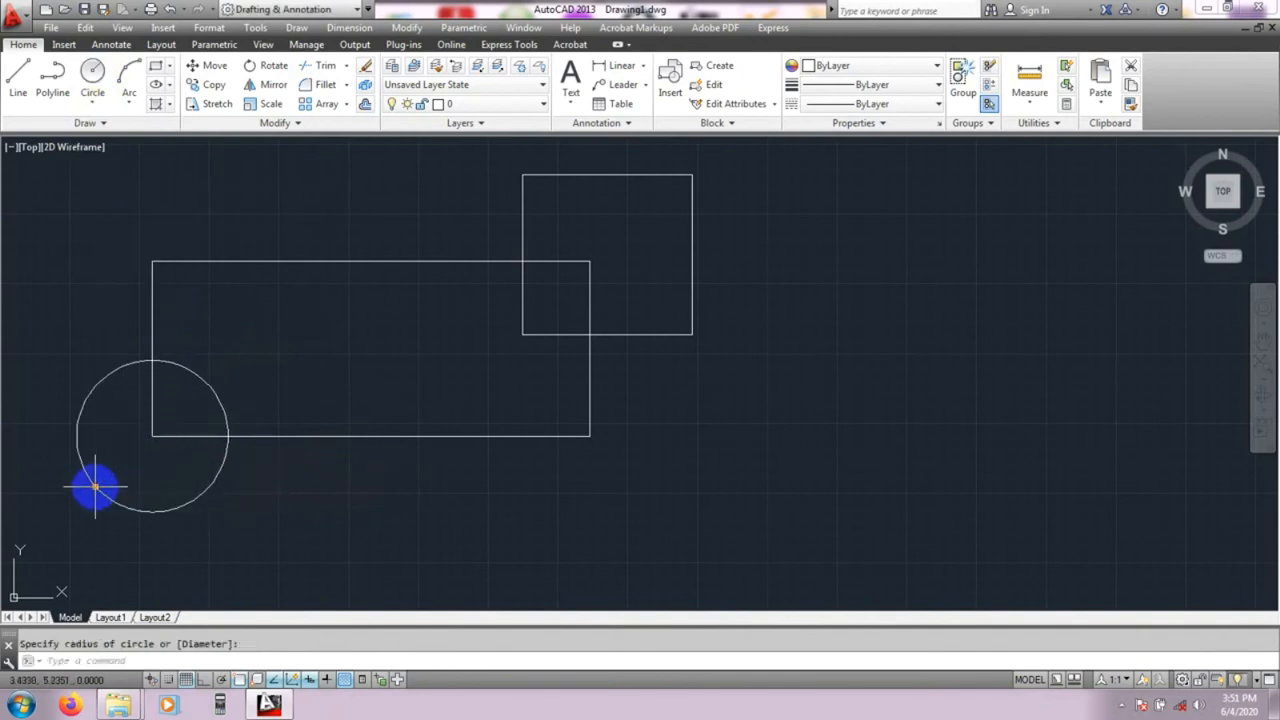
pyautogui.click(91, 76)
pyautogui.click(305, 261)
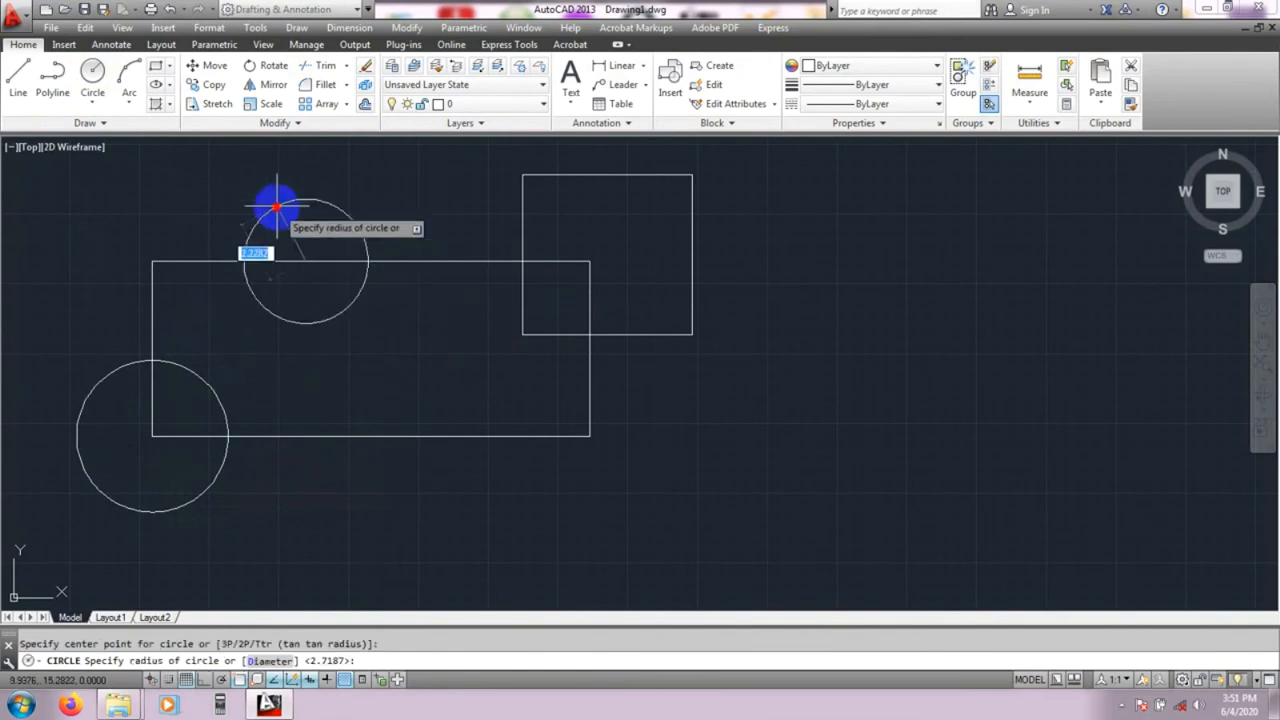
pyautogui.click(318, 185)
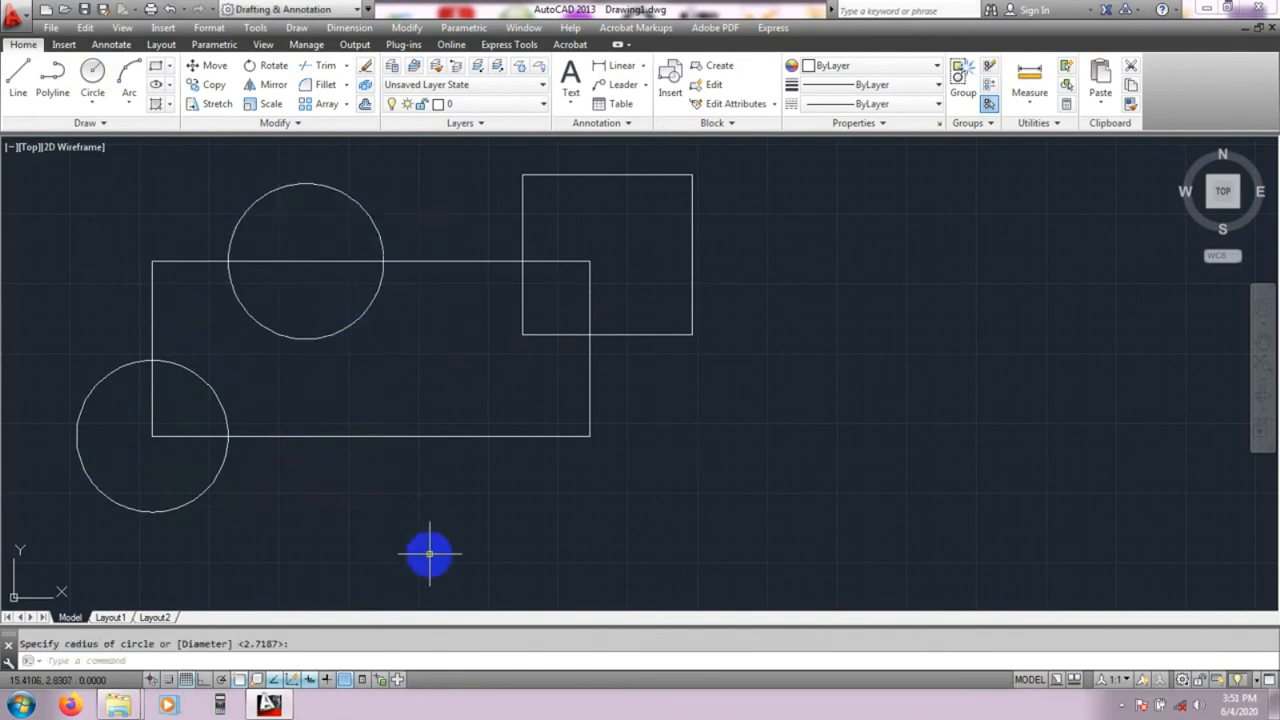
# - Draw a separate large rectangle in the empty area to the right of the overlapping shapes
pyautogui.moveTo(432, 554); pyautogui.dragTo(431, 549, button='middle')
pyautogui.moveTo(487, 363); pyautogui.dragTo(494, 393, button='middle')
pyautogui.moveTo(405, 396); pyautogui.dragTo(409, 398, button='middle')
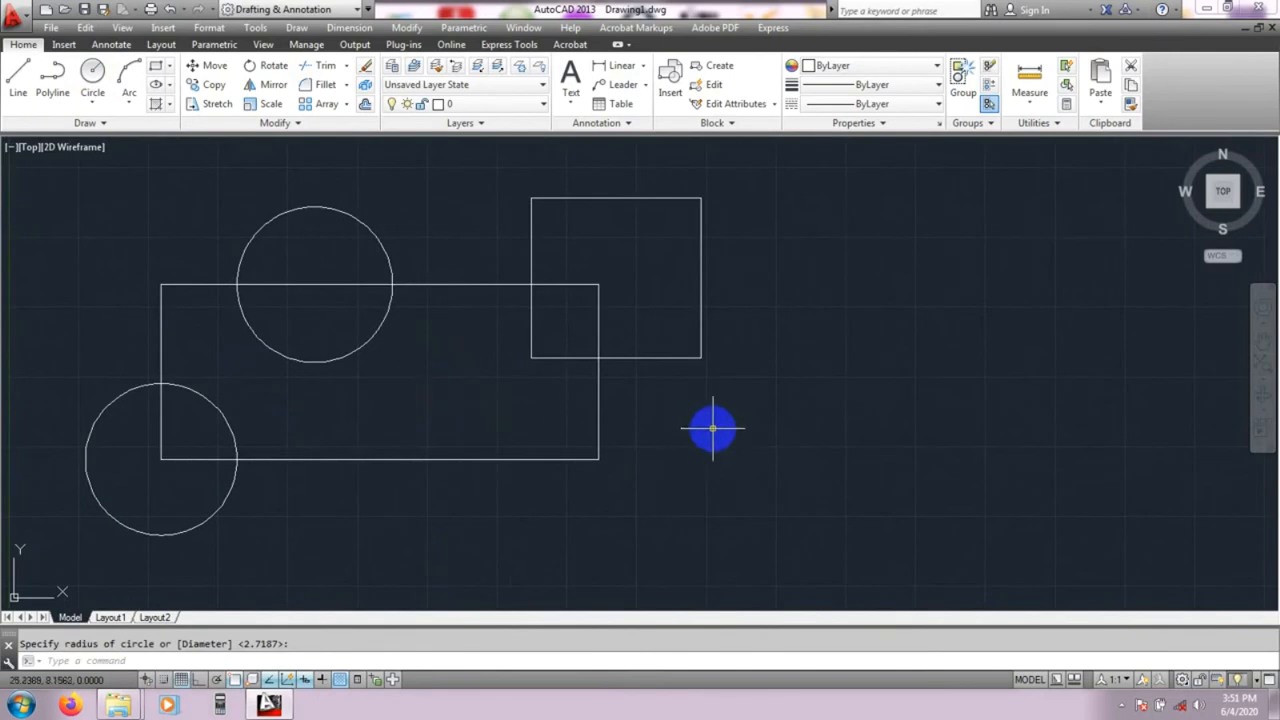
pyautogui.moveTo(735, 432)
pyautogui.mouseDown(button='middle')
pyautogui.moveTo(714, 434)
pyautogui.moveTo(724, 439)
pyautogui.mouseUp(button='middle')
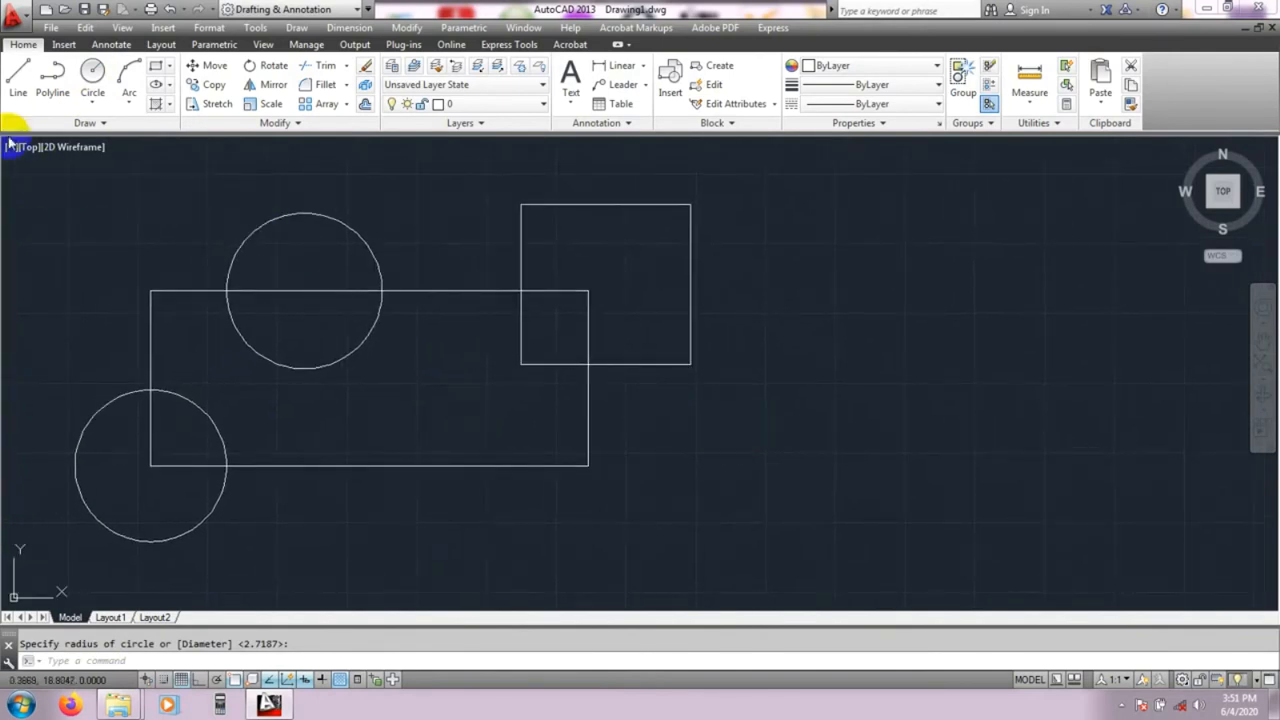
pyautogui.moveTo(204, 200); pyautogui.dragTo(193, 187, button='middle')
pyautogui.click(157, 69)
pyautogui.moveTo(711, 411); pyautogui.dragTo(366, 336, button='middle')
pyautogui.moveTo(658, 401)
pyautogui.mouseDown(button='middle')
pyautogui.moveTo(477, 420)
pyautogui.moveTo(392, 409)
pyautogui.mouseUp(button='middle')
pyautogui.click(417, 301)
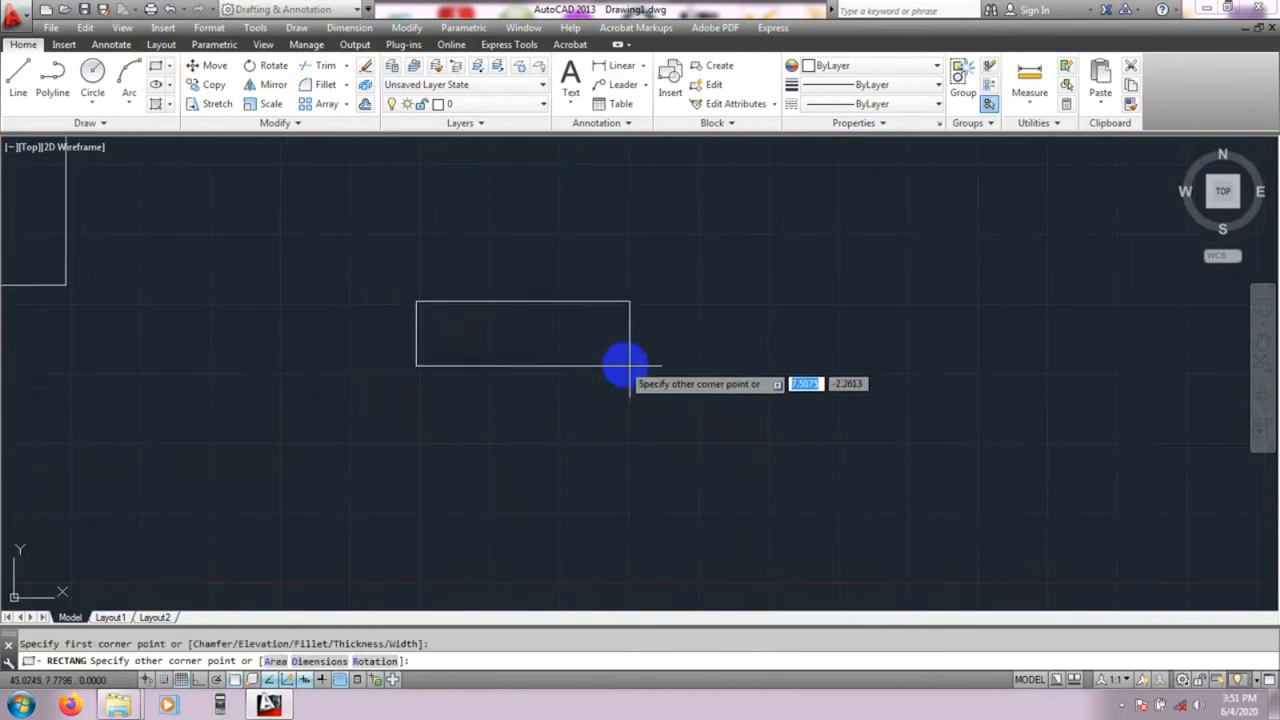
pyautogui.click(845, 512)
# - Draw a slightly smaller rectangle inside the separate rectangle, leaving a narrow band between their edges
pyautogui.moveTo(846, 483); pyautogui.dragTo(780, 443, button='middle')
pyautogui.click(157, 82)
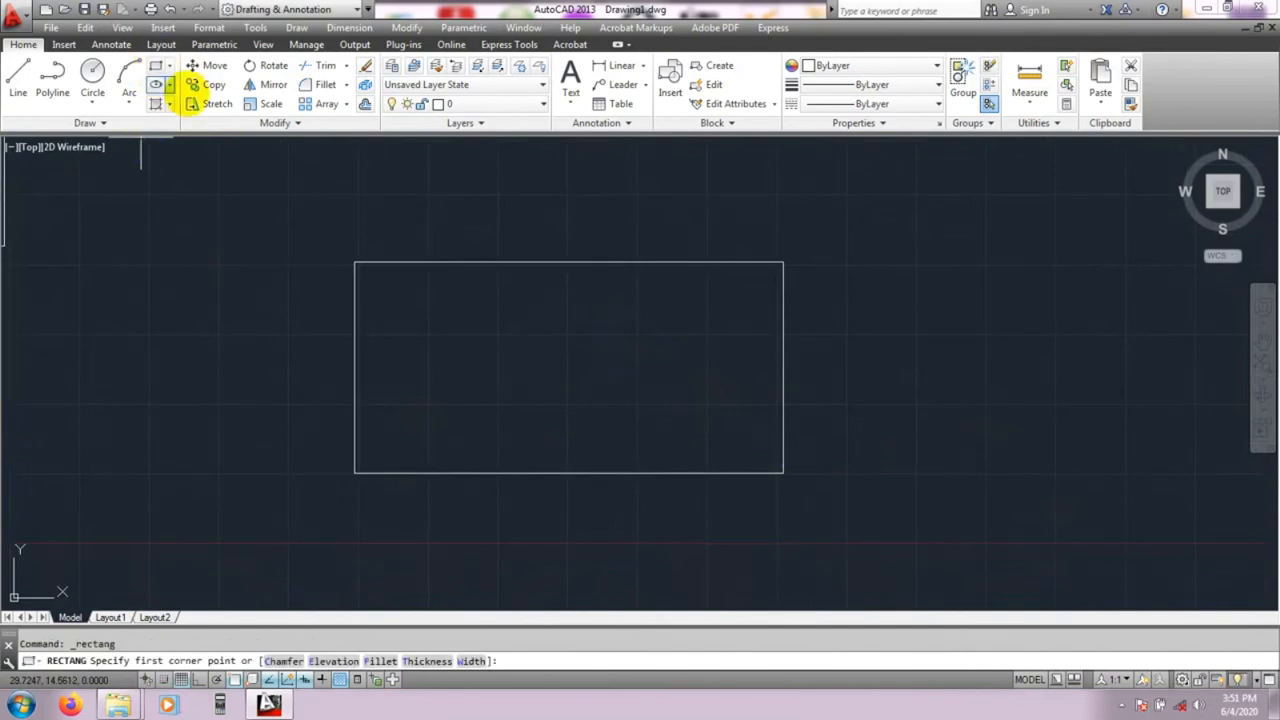
pyautogui.click(370, 274)
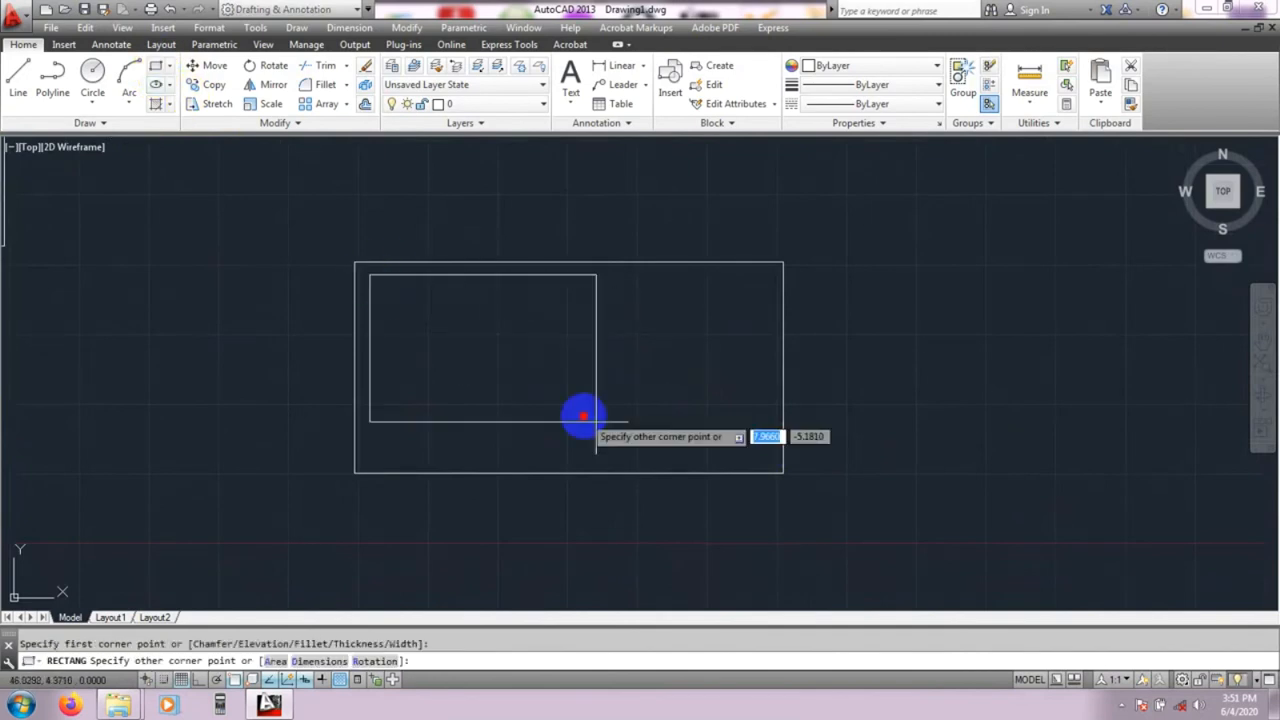
pyautogui.click(770, 458)
# - Hatch the non-overlapping areas of the wide rectangle, the nearly square rectangle and both circles with the ANSI31 pattern
pyautogui.moveTo(98, 439); pyautogui.dragTo(650, 470, button='middle')
pyautogui.moveTo(102, 448); pyautogui.dragTo(309, 445, button='middle')
pyautogui.scroll(-2, 272, 479)
pyautogui.scroll(2, 305, 400)
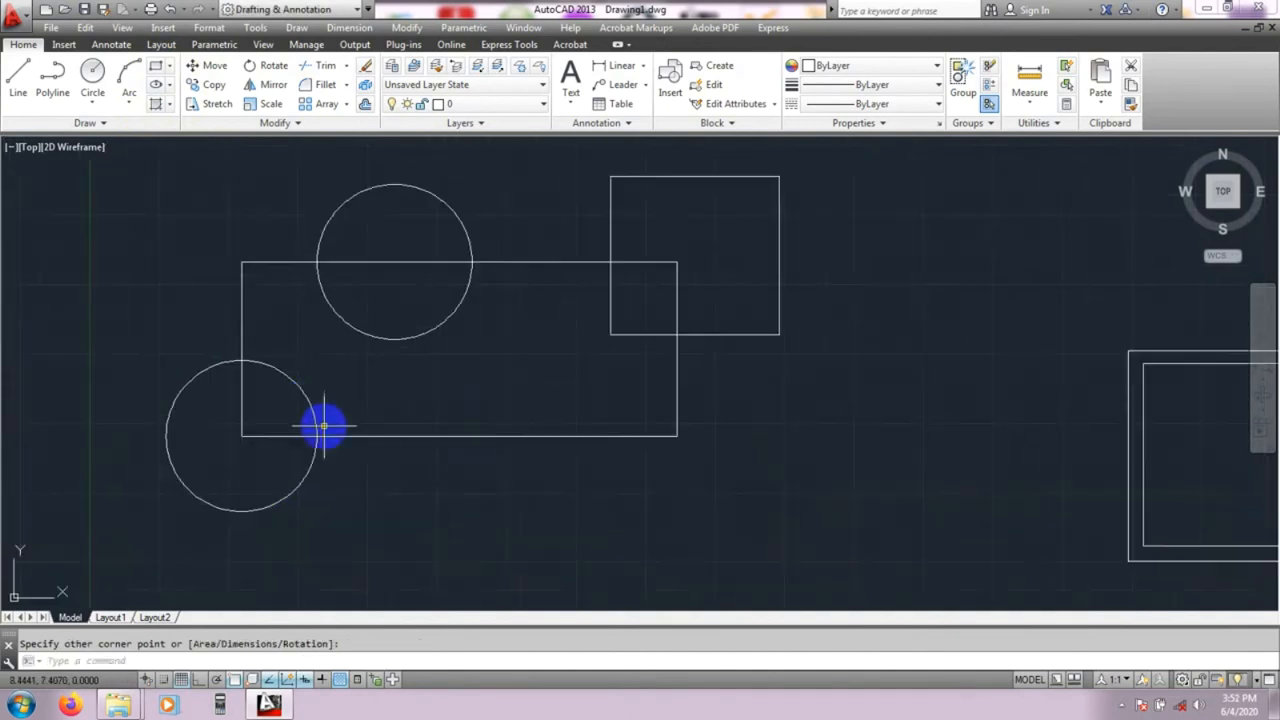
pyautogui.moveTo(374, 474); pyautogui.dragTo(369, 497, button='middle')
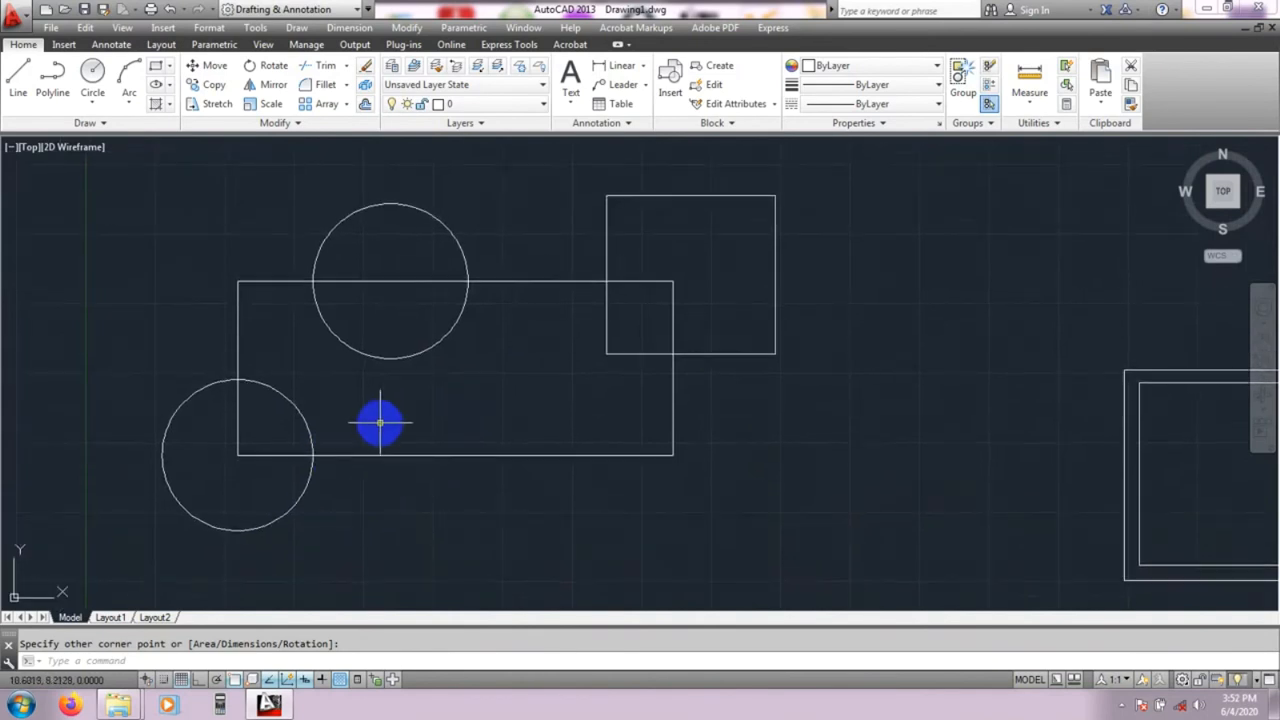
pyautogui.click(375, 406)
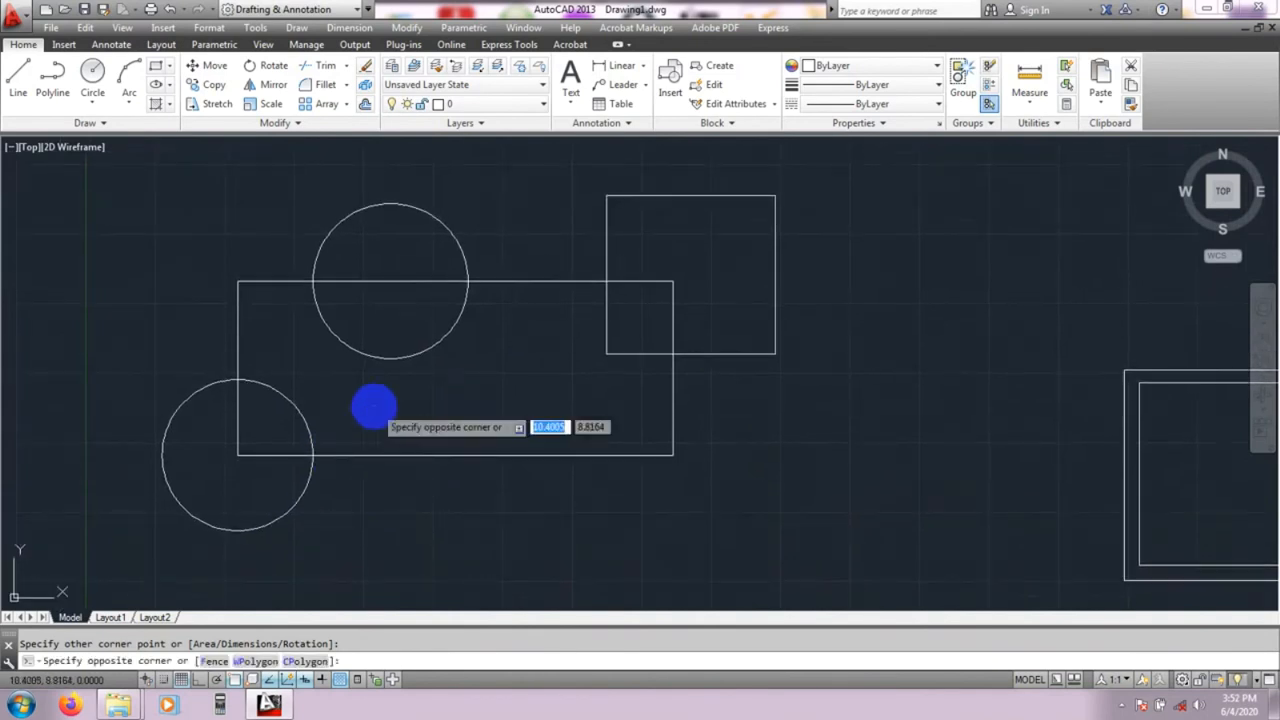
pyautogui.press('Escape')
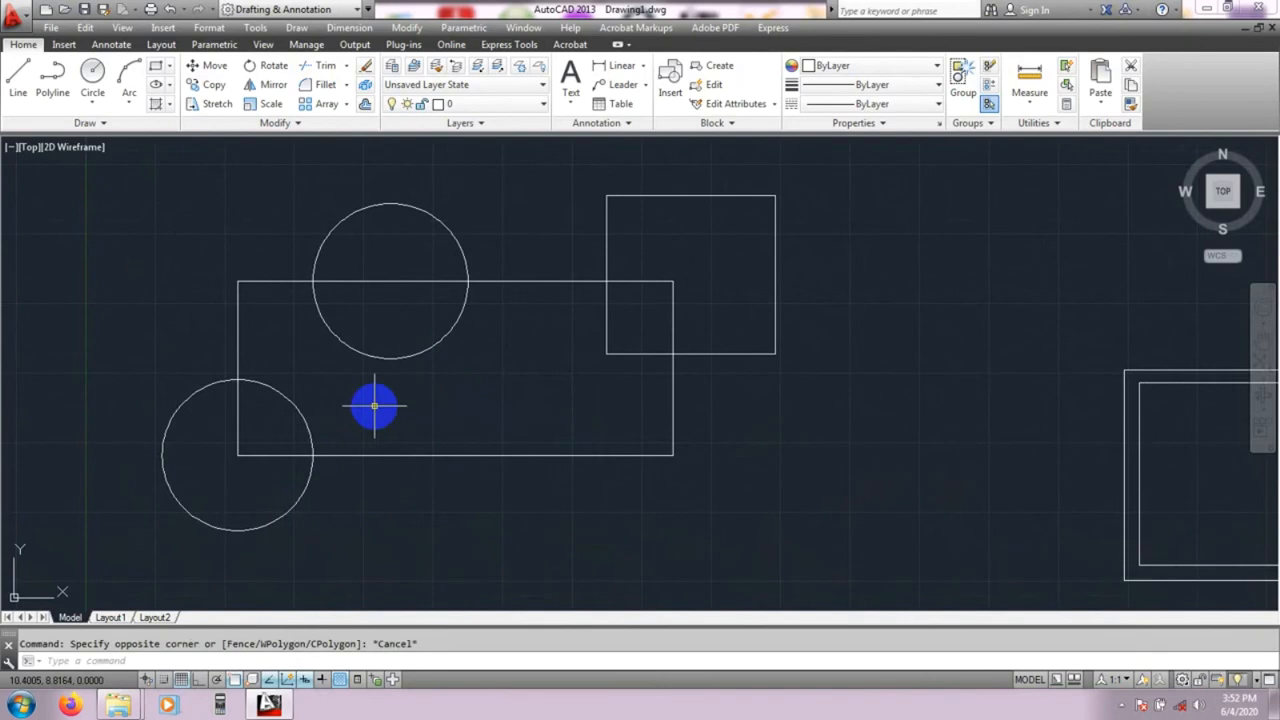
pyautogui.press('Escape')
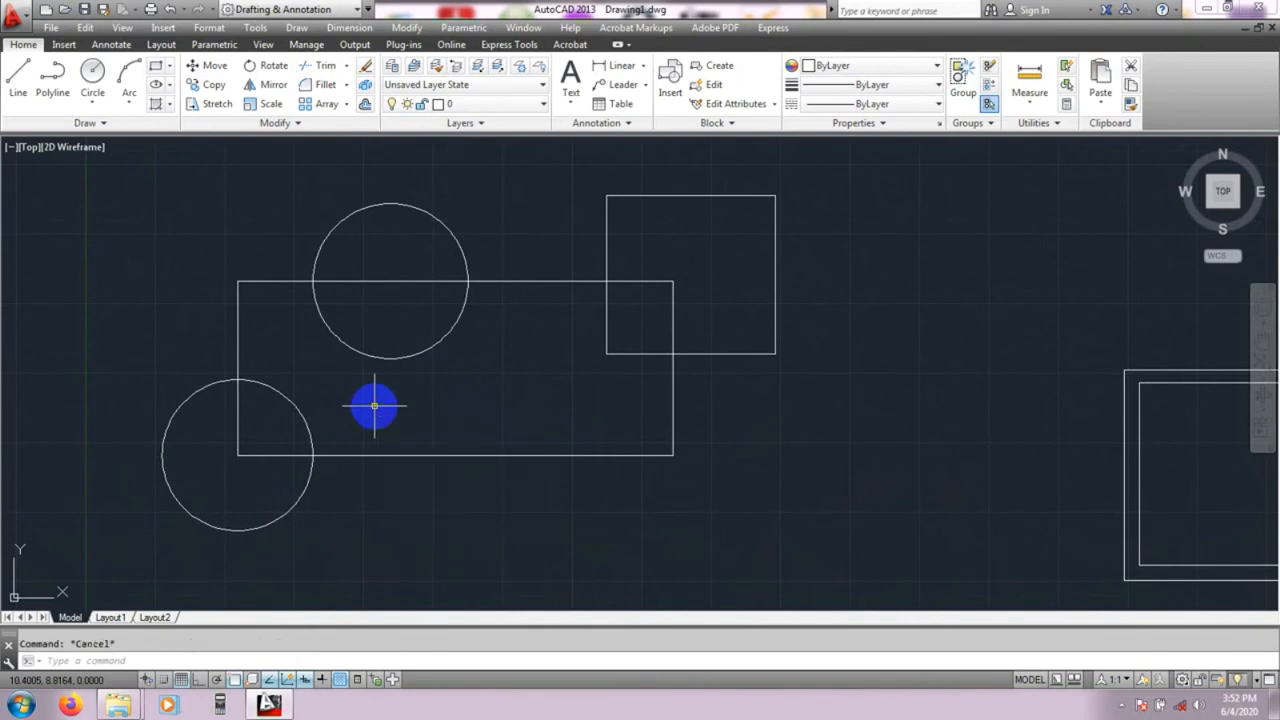
pyautogui.press('Return')
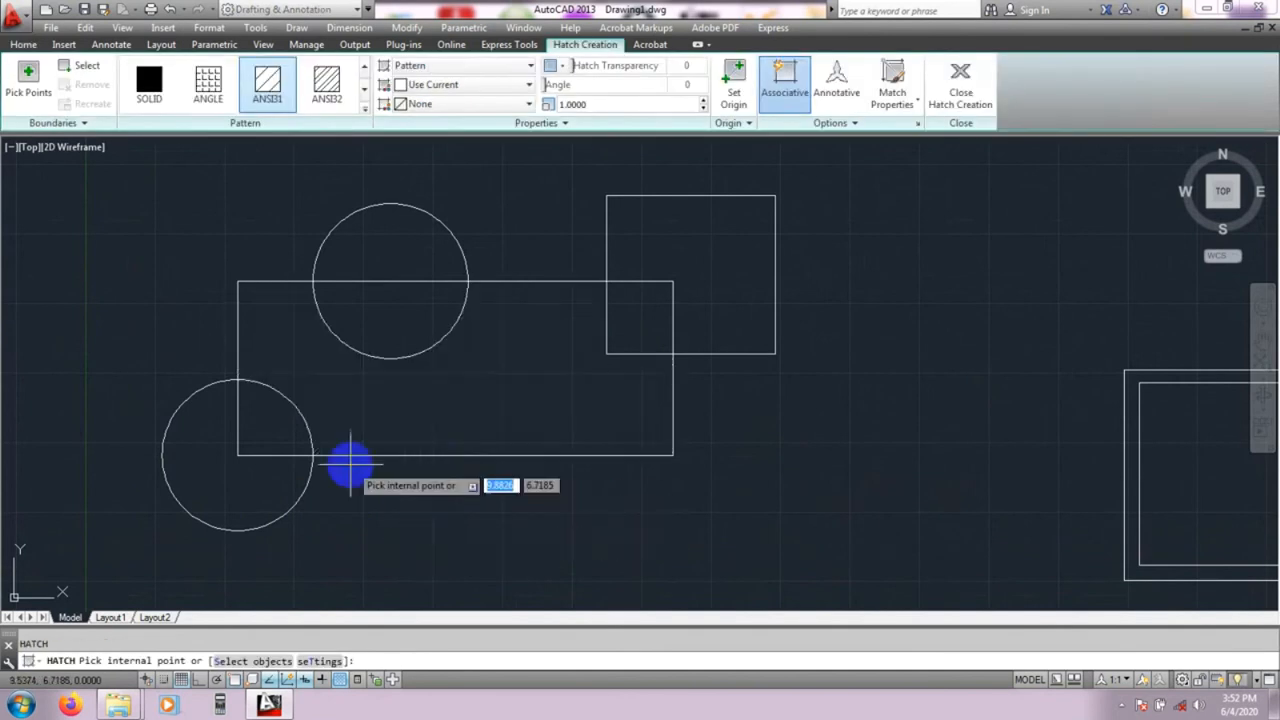
pyautogui.click(365, 109)
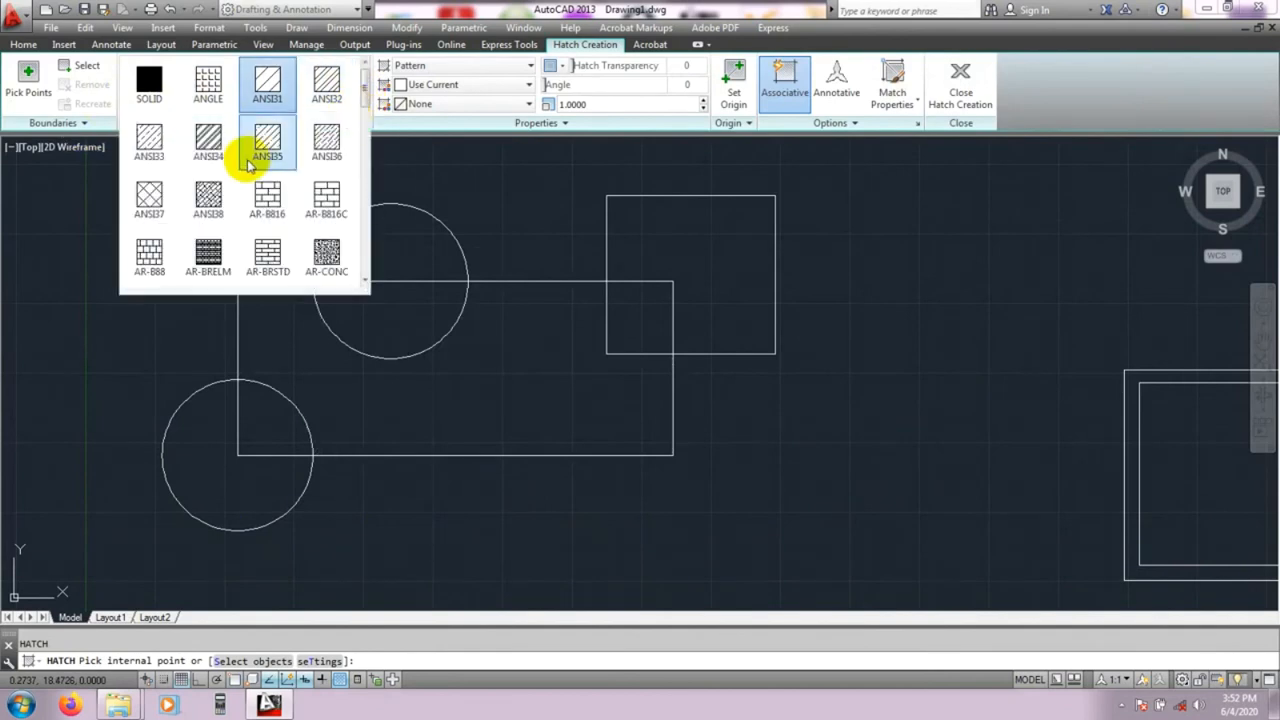
pyautogui.click(499, 9)
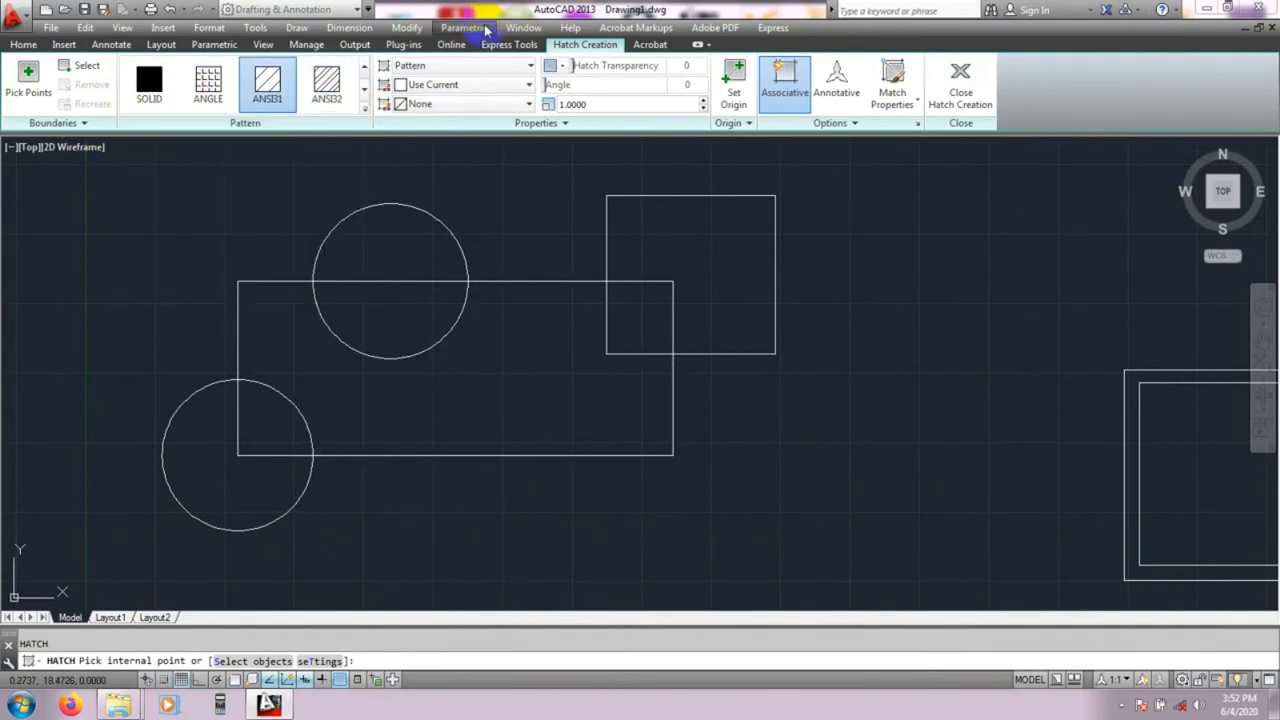
pyautogui.click(20, 72)
pyautogui.click(363, 236)
pyautogui.click(449, 391)
pyautogui.click(714, 266)
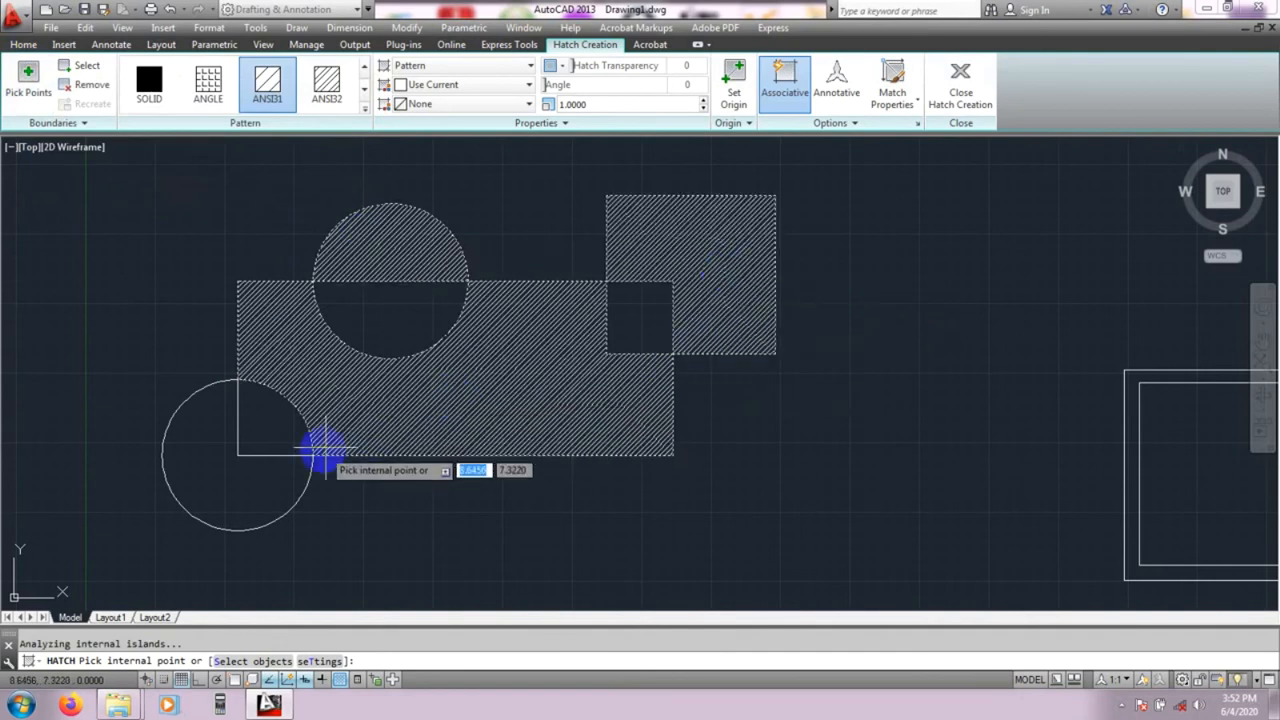
pyautogui.click(210, 487)
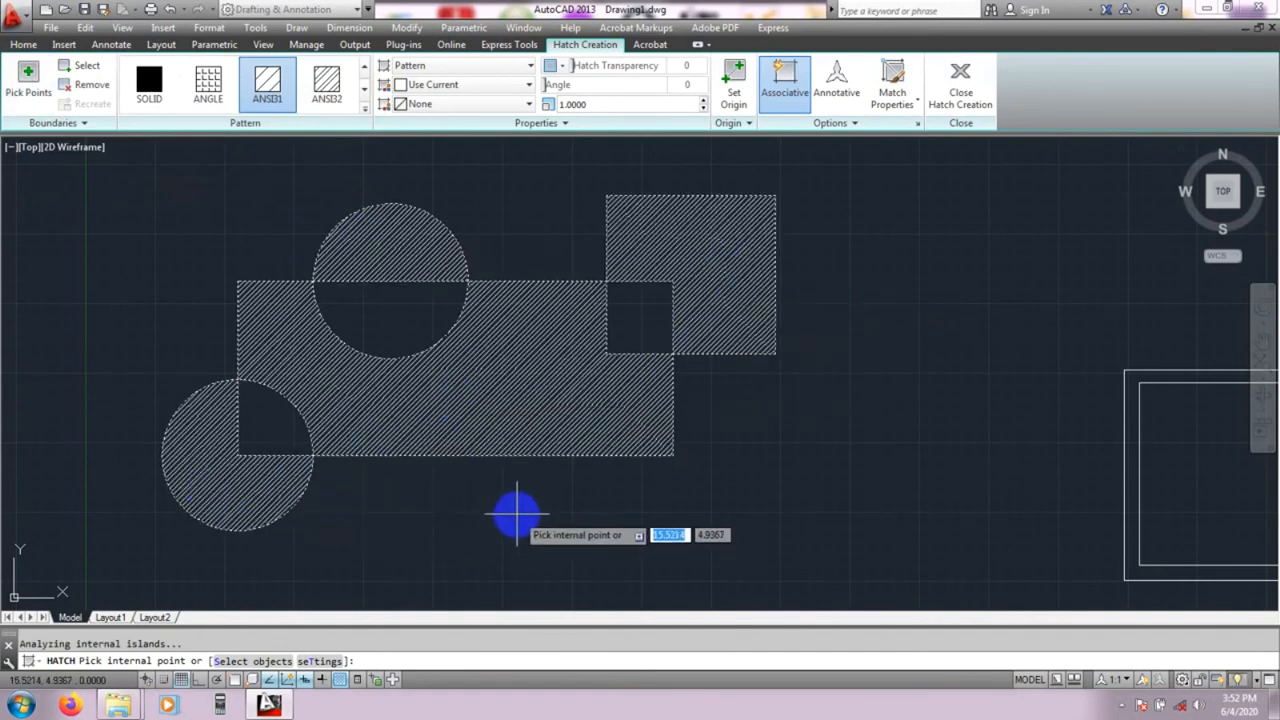
# - Add the narrow band between the two nested rectangles to the ANSI31 hatch
pyautogui.moveTo(537, 514); pyautogui.dragTo(86, 523, button='middle')
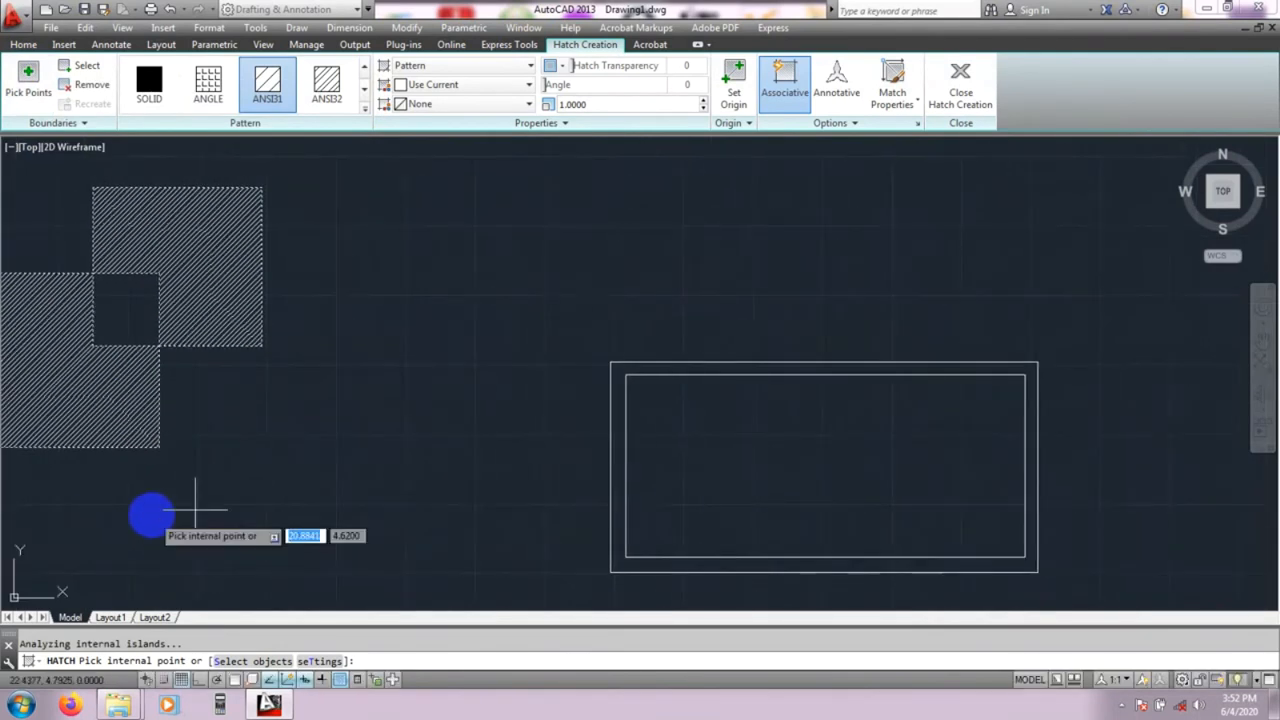
pyautogui.click(615, 402)
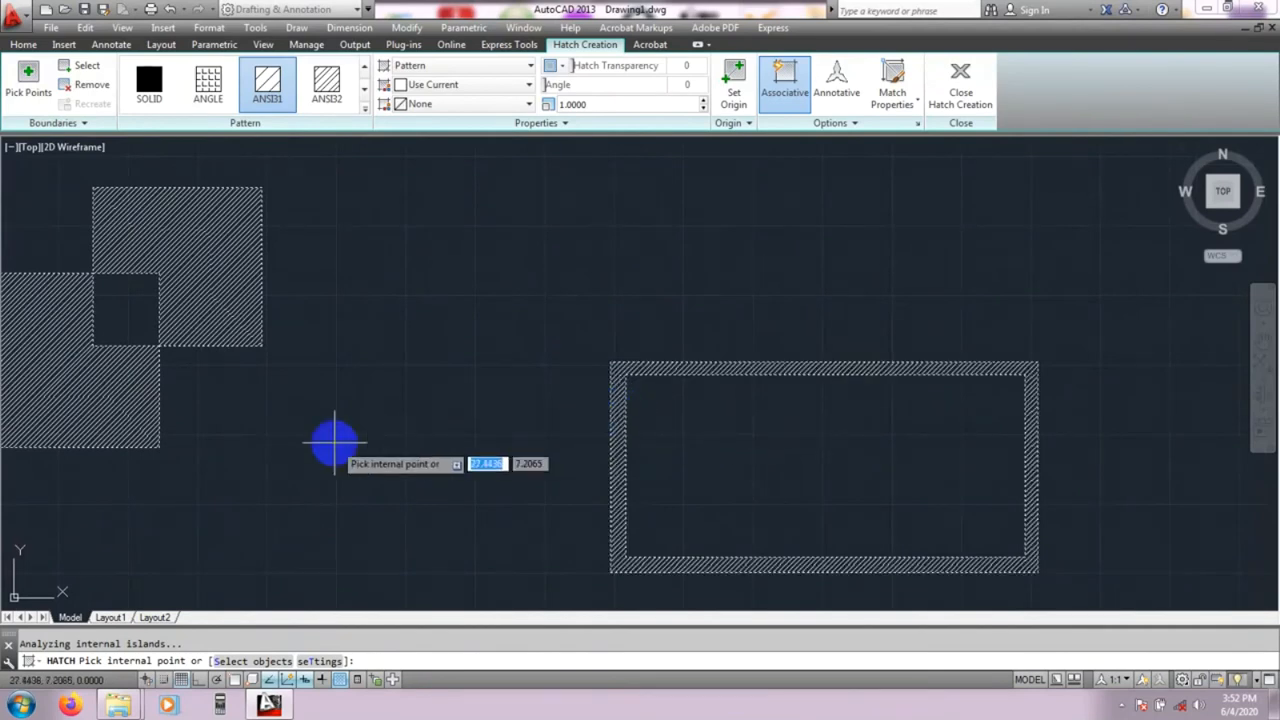
pyautogui.moveTo(394, 443)
pyautogui.mouseDown(button='middle')
pyautogui.moveTo(612, 452)
pyautogui.moveTo(480, 491)
pyautogui.moveTo(463, 477)
pyautogui.moveTo(397, 474)
pyautogui.moveTo(403, 487)
pyautogui.mouseUp(button='middle')
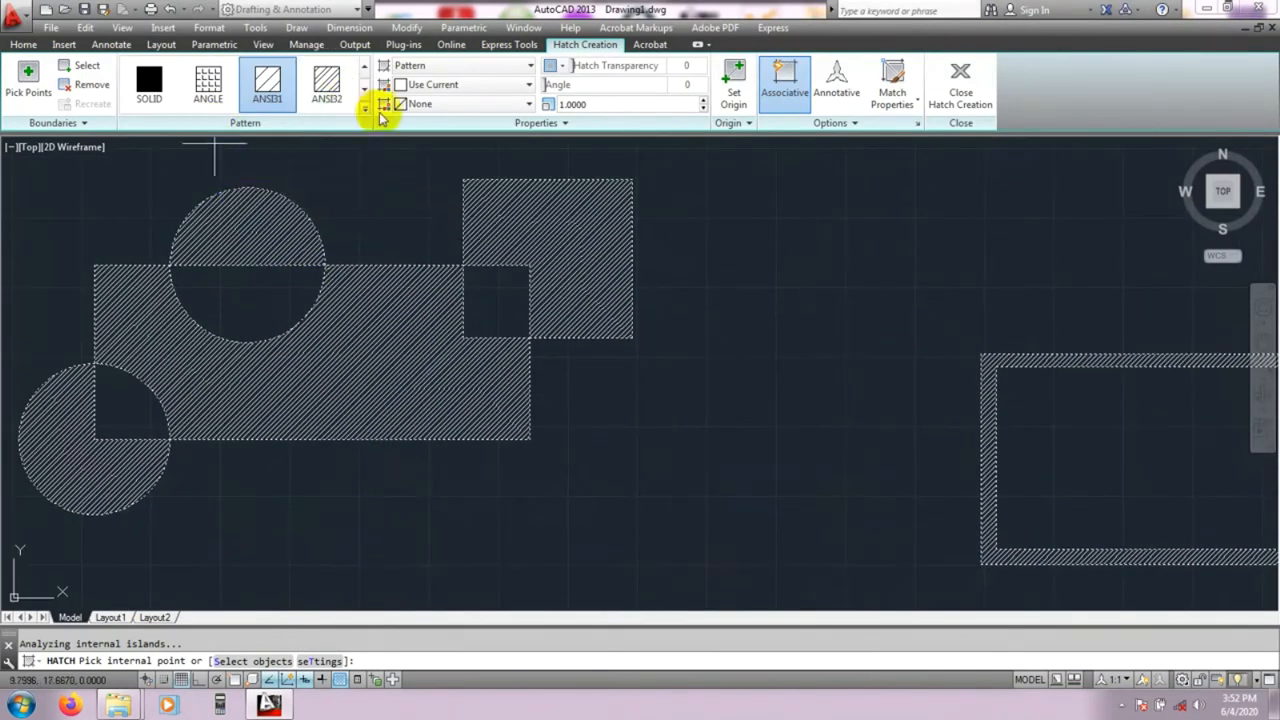
# - Try the ANSI32, ANGLE, AR-B816, AR-B816C and AR-PARQ1 patterns on the hatch covering the overlapping shapes and the narrow band
pyautogui.click(348, 101)
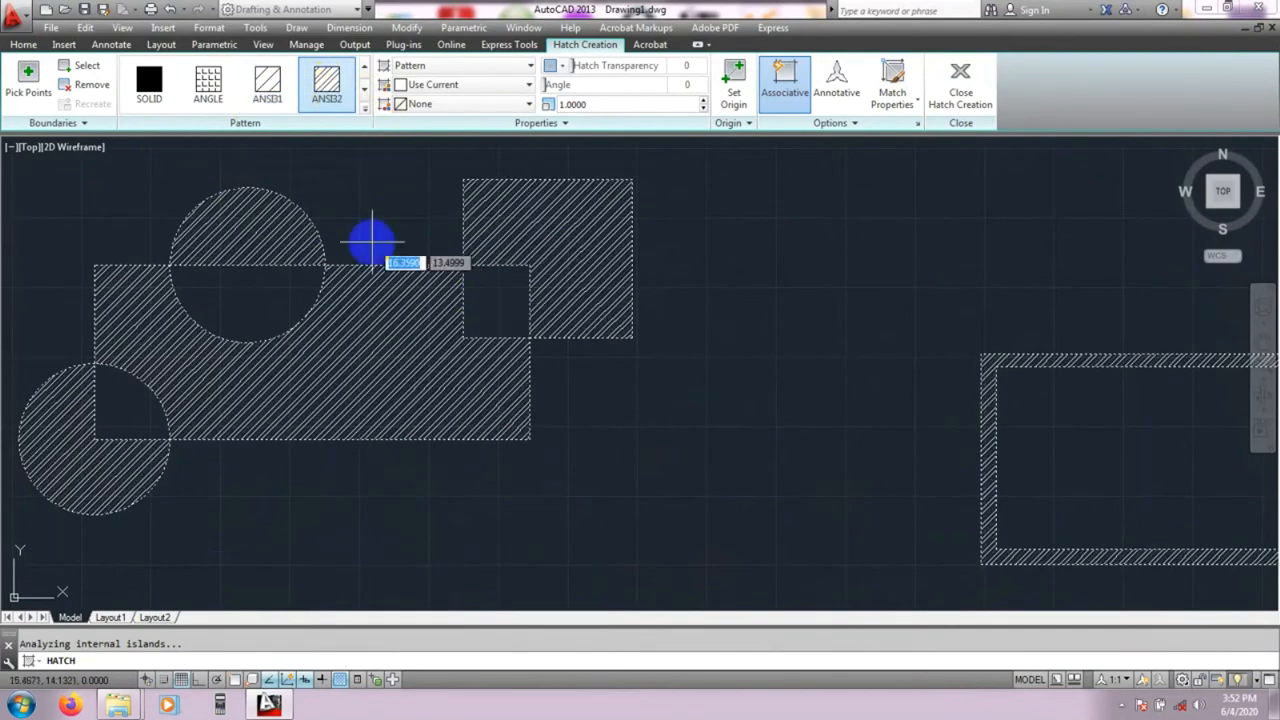
pyautogui.click(206, 88)
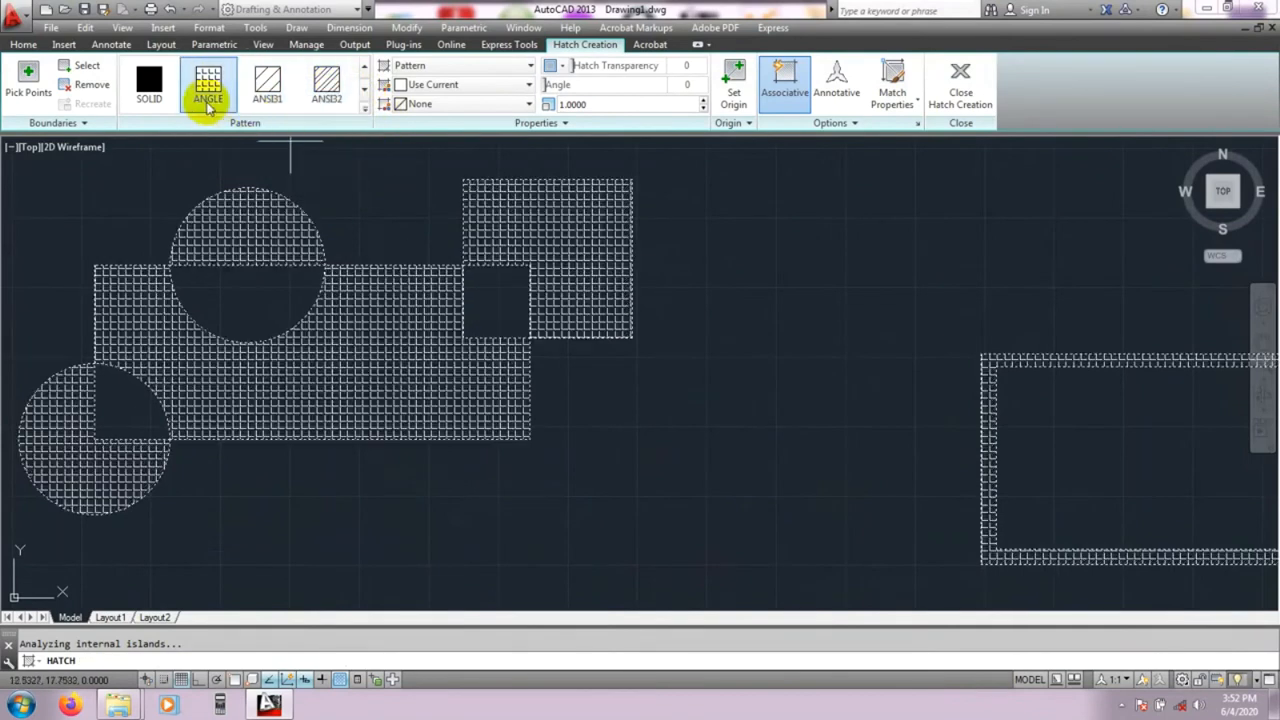
pyautogui.click(364, 107)
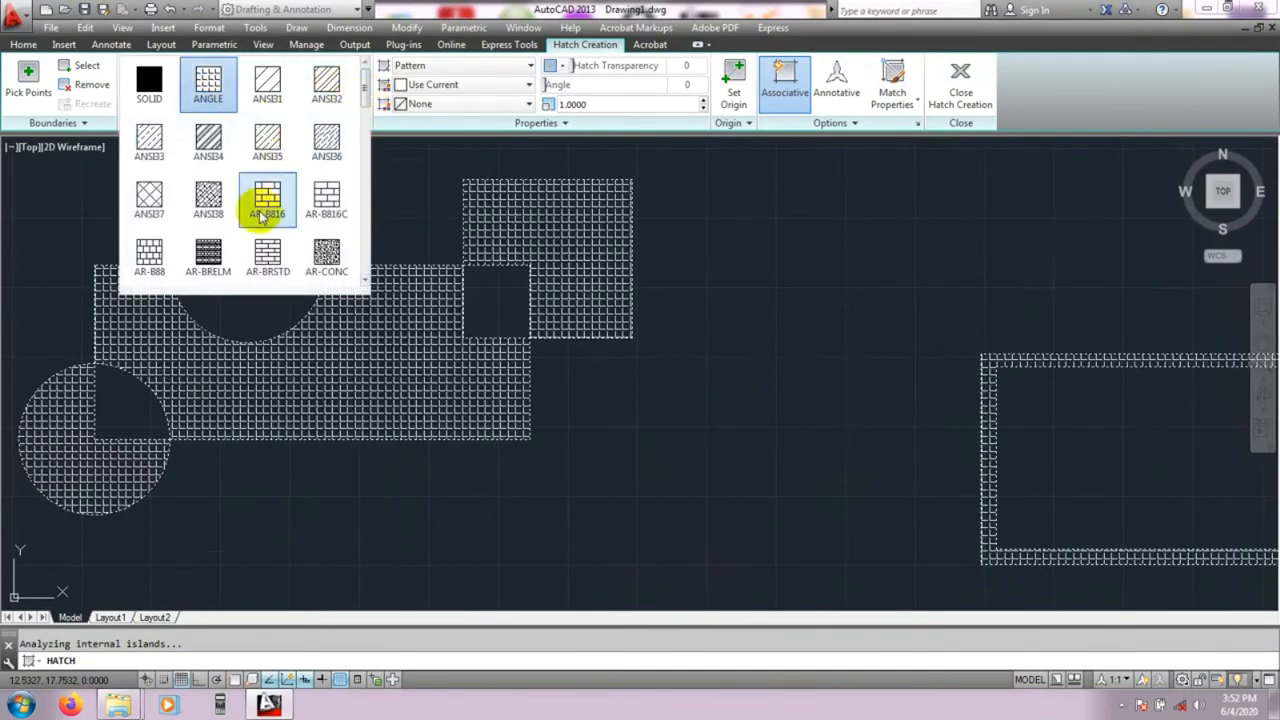
pyautogui.scroll(-1, 272, 200)
pyautogui.click(267, 145)
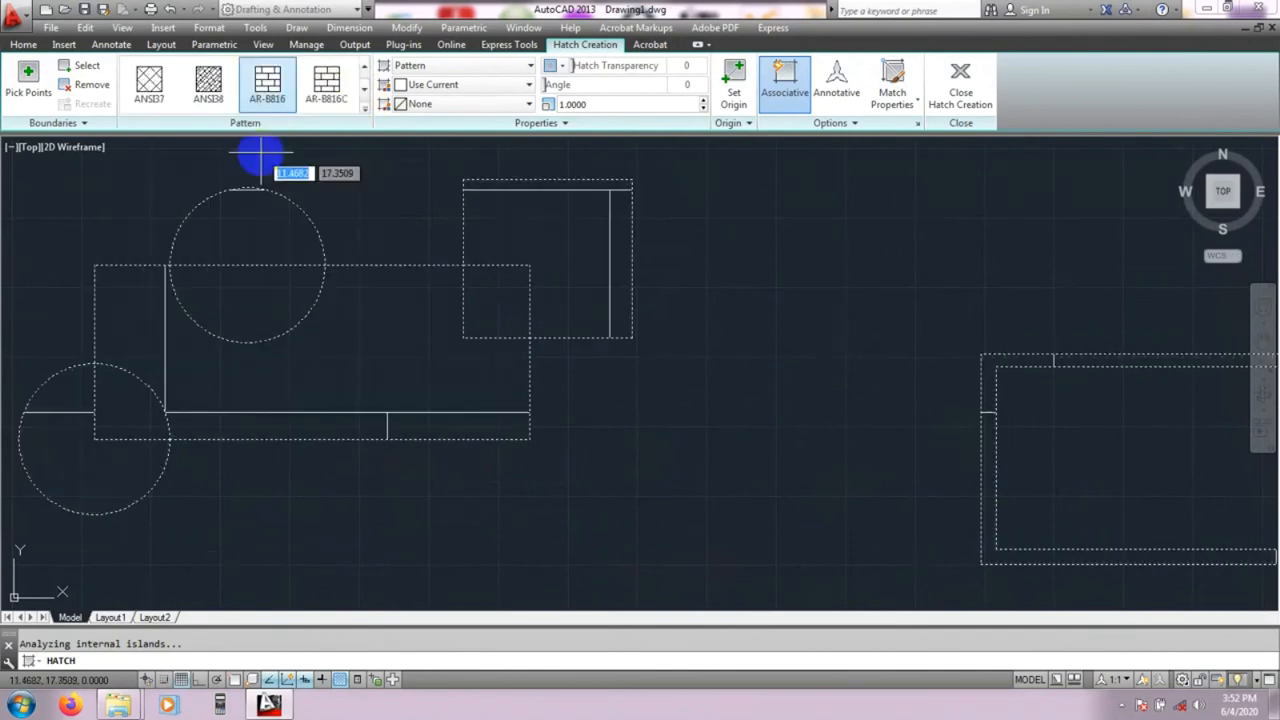
pyautogui.click(326, 86)
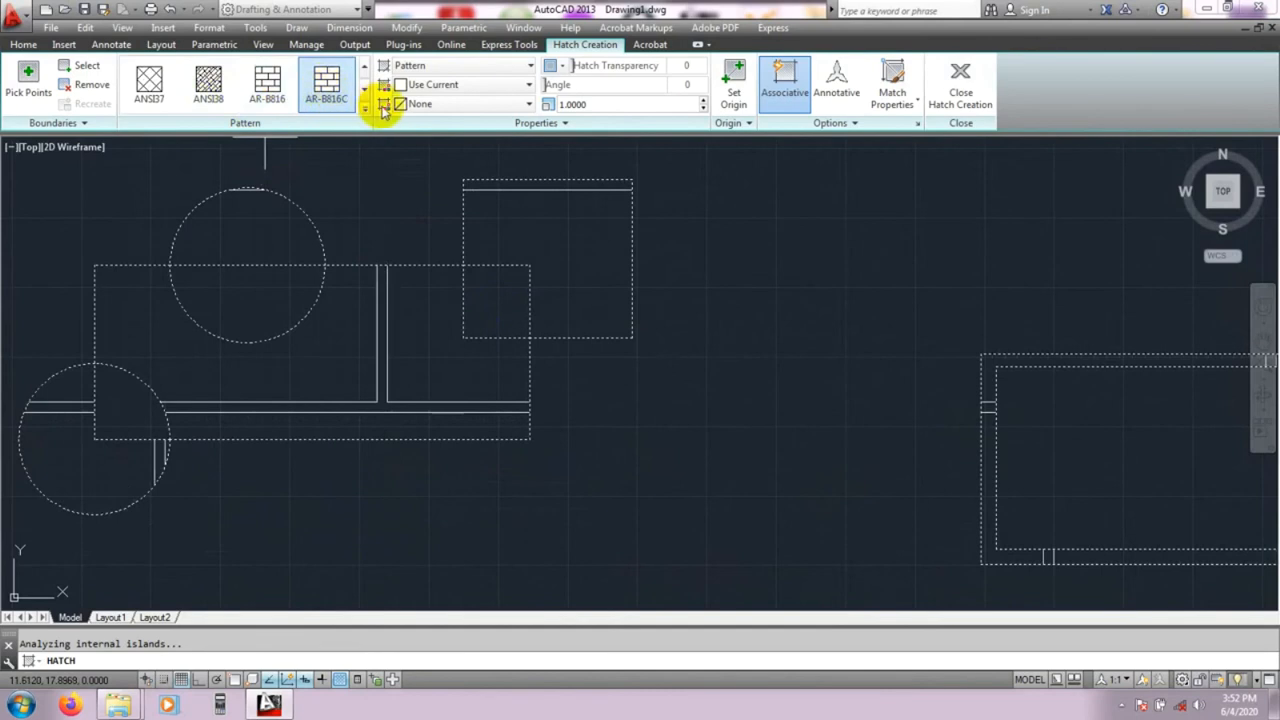
pyautogui.click(366, 108)
pyautogui.scroll(-1, 263, 257)
pyautogui.click(210, 192)
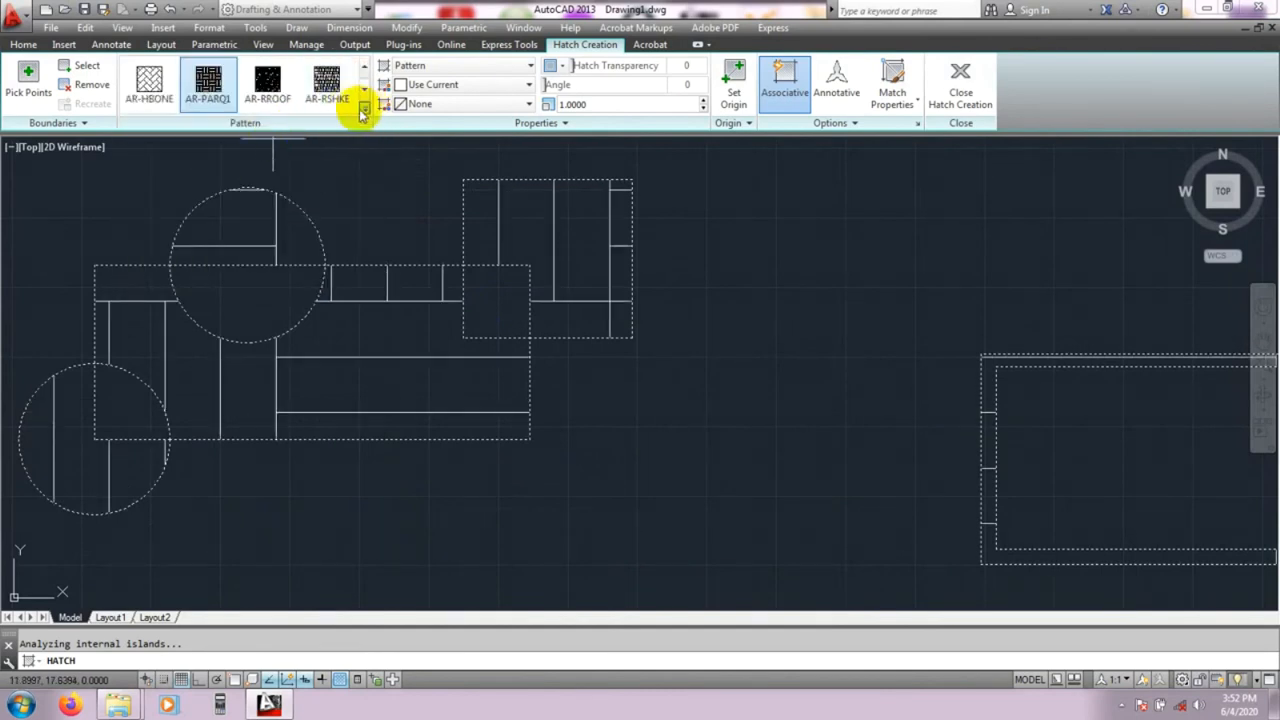
# - Change the pattern of the hatch to AR-RROOF
pyautogui.click(270, 88)
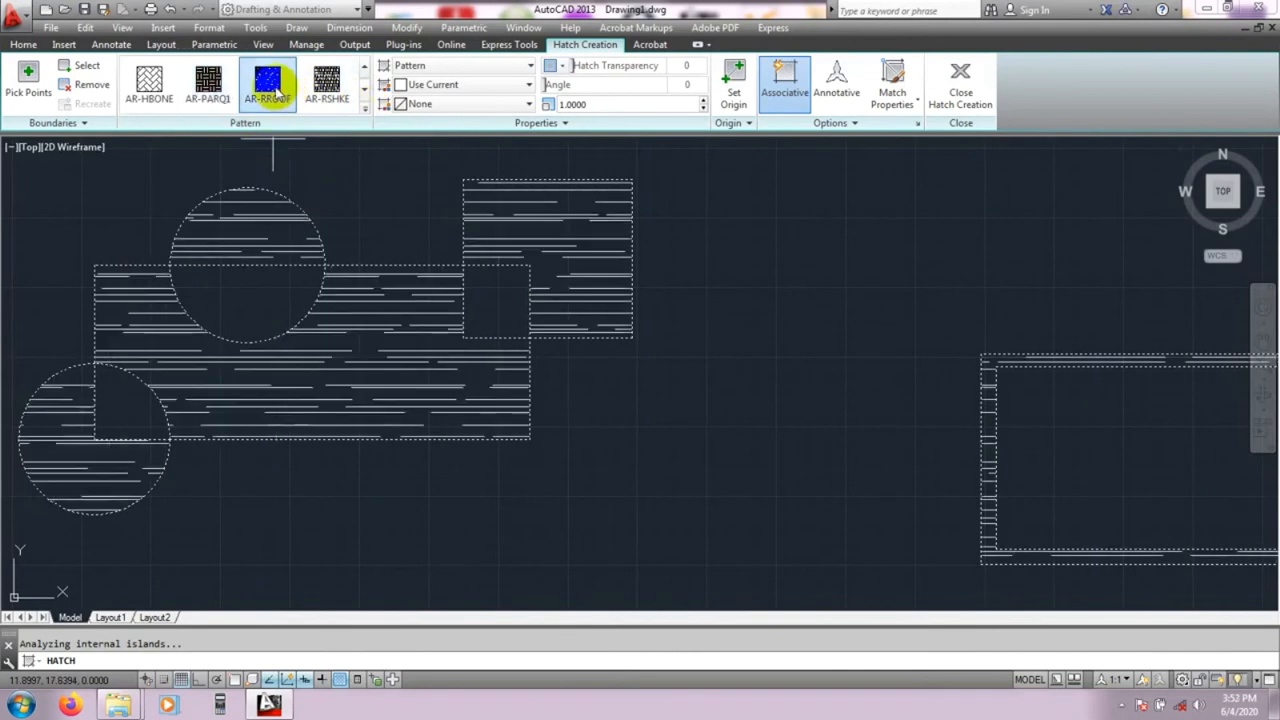
pyautogui.scroll(4, 197, 136)
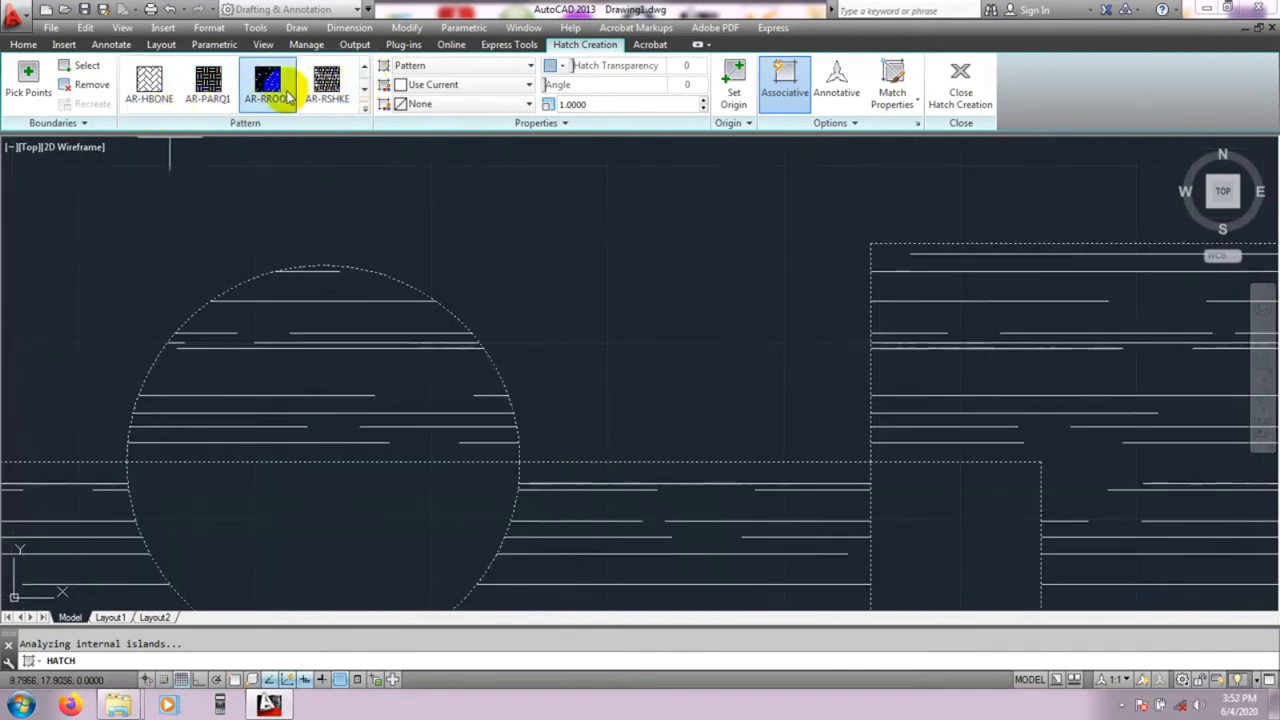
pyautogui.scroll(-4, 334, 188)
pyautogui.moveTo(340, 200); pyautogui.dragTo(309, 191, button='middle')
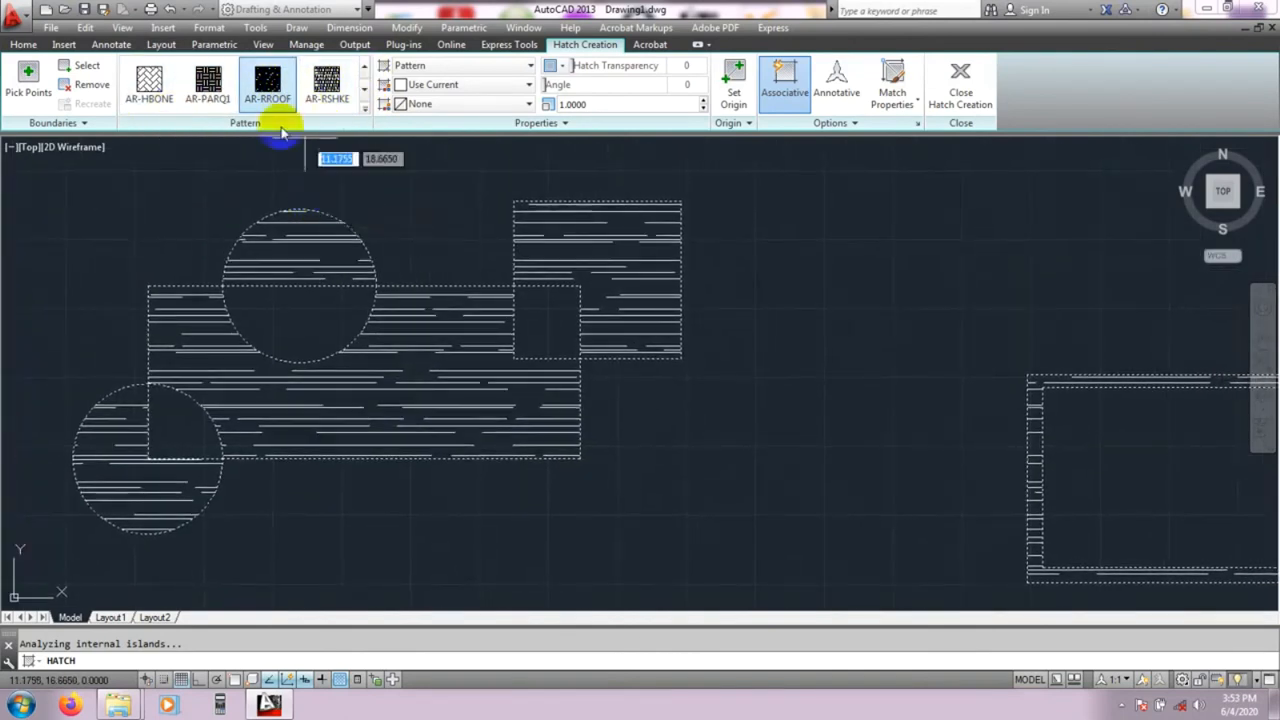
pyautogui.moveTo(345, 235); pyautogui.dragTo(352, 223, button='middle')
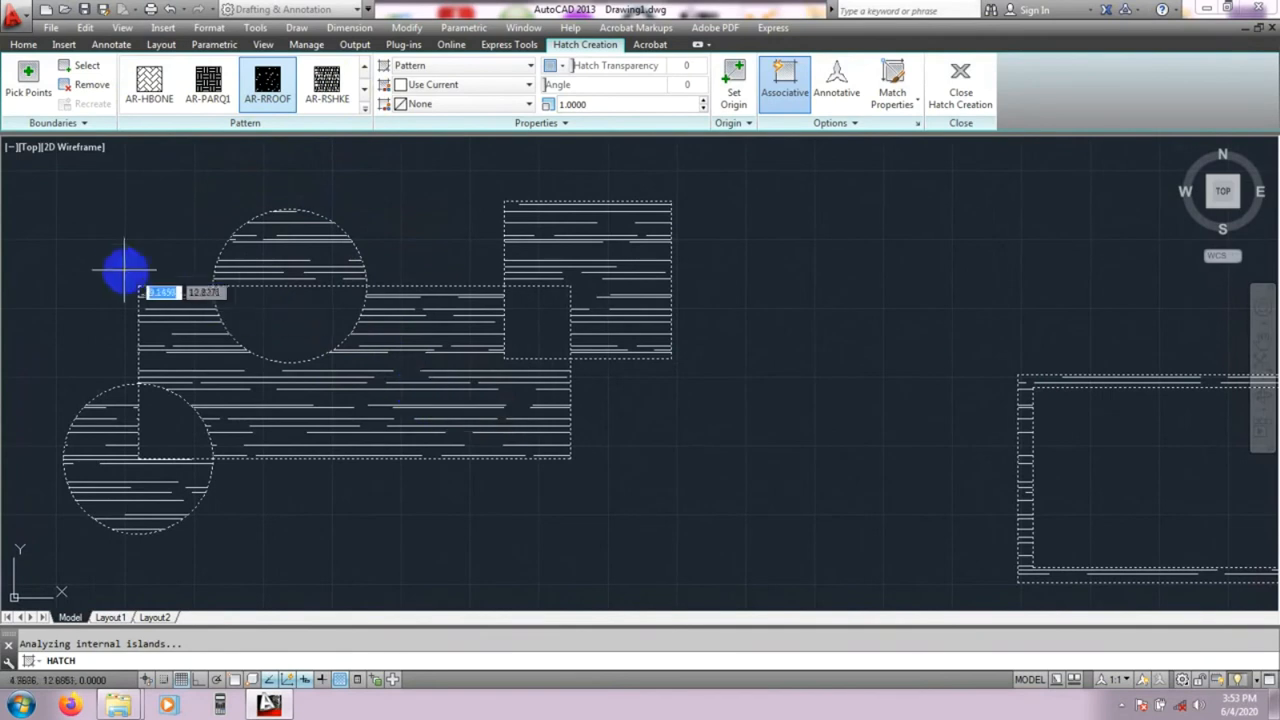
pyautogui.moveTo(122, 269); pyautogui.dragTo(120, 274, button='middle')
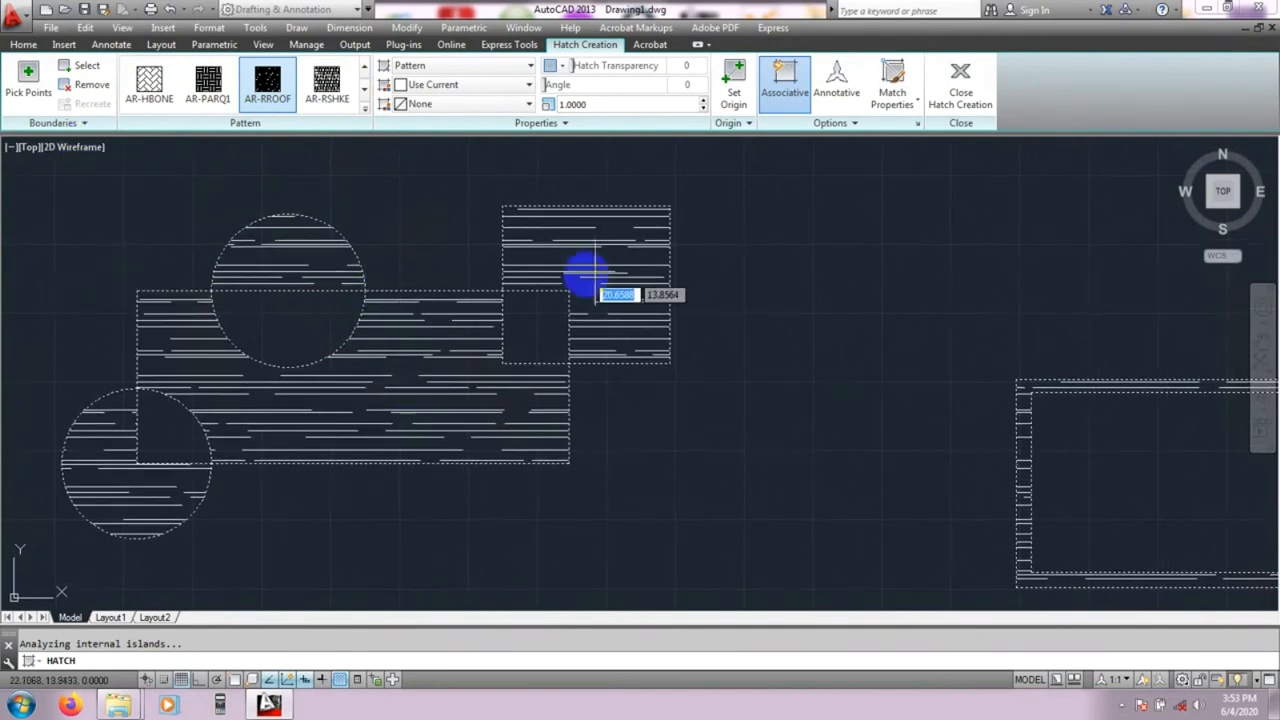
# - Remove the upper circle, wide rectangle, nearly square rectangle and lower-left circle from the hatch boundaries
pyautogui.click(88, 85)
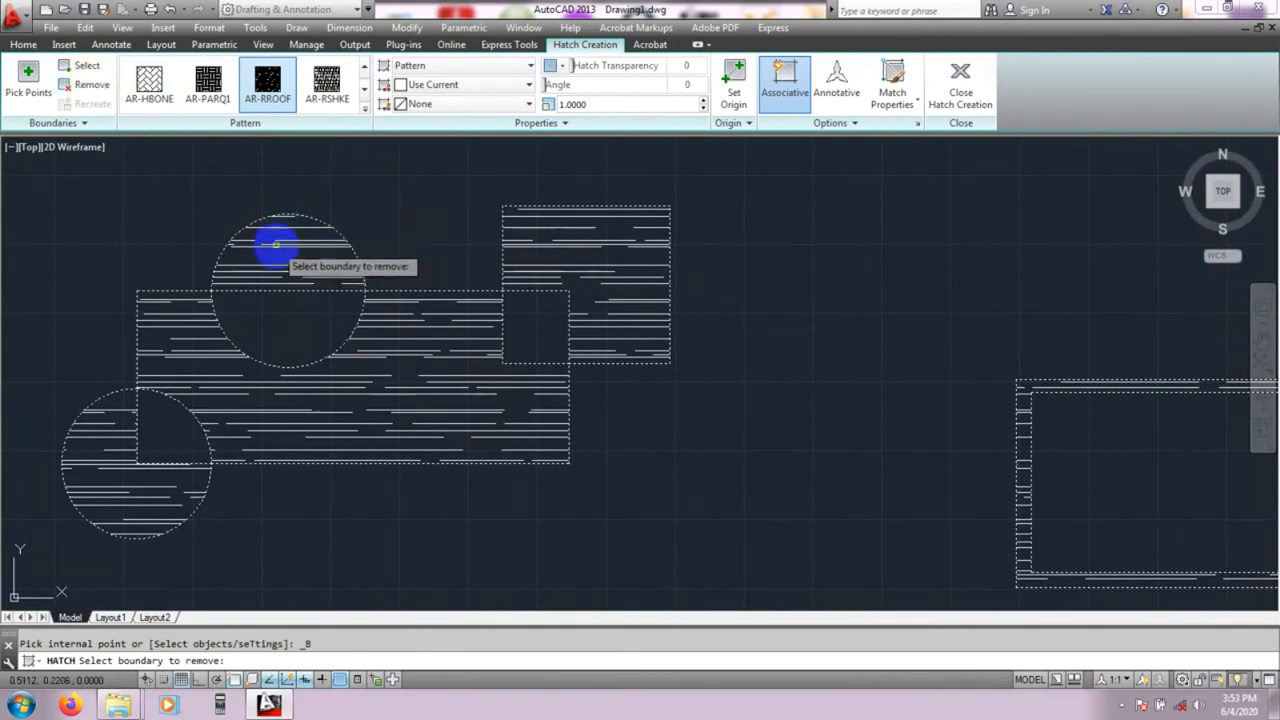
pyautogui.click(323, 220)
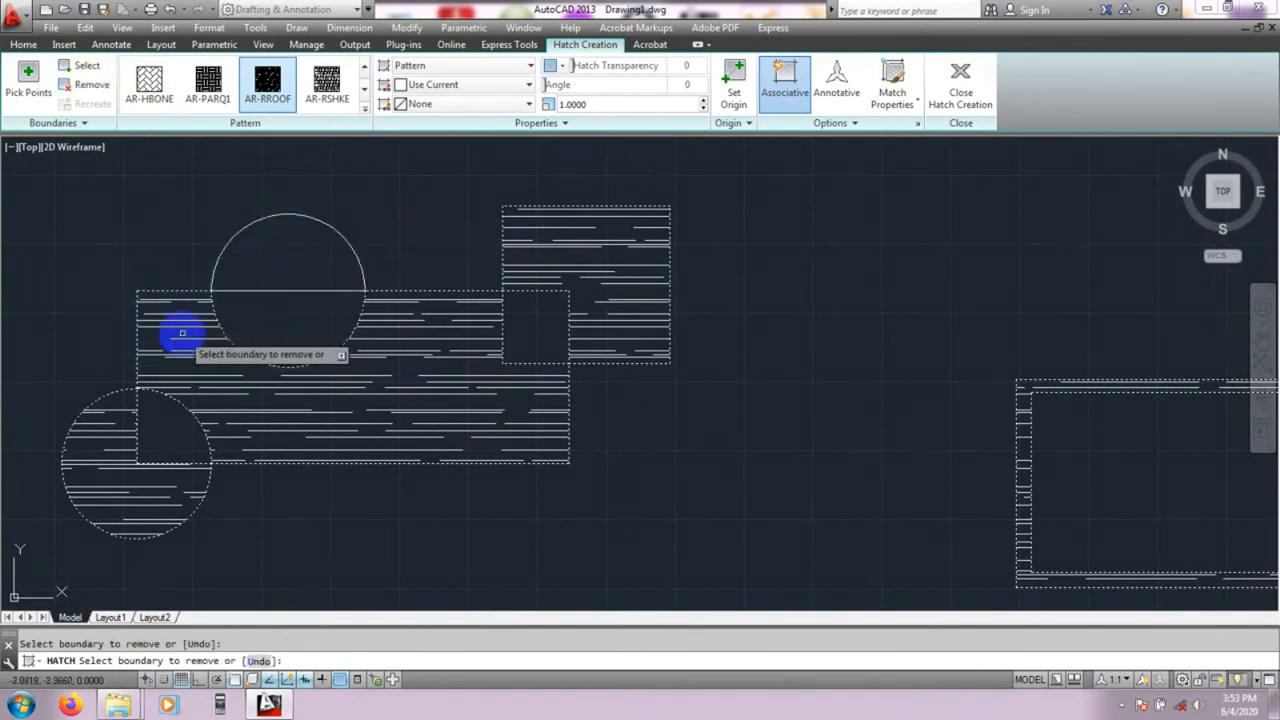
pyautogui.click(434, 291)
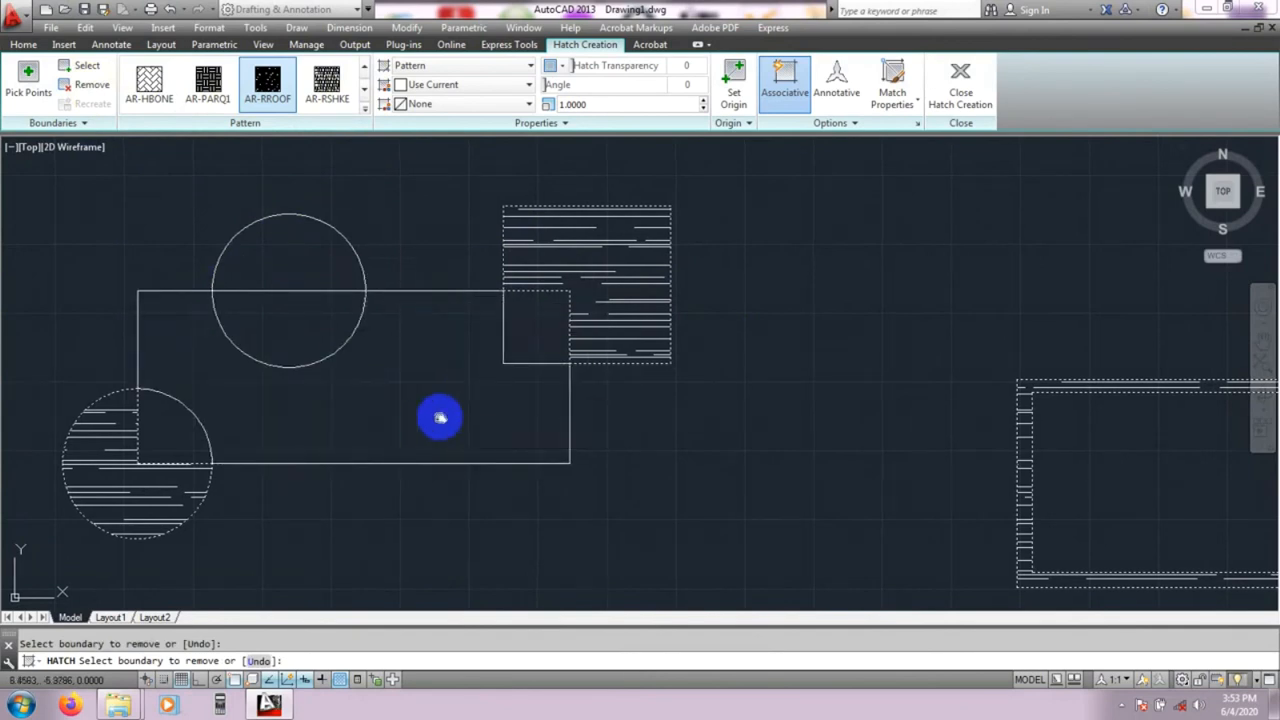
pyautogui.moveTo(440, 417); pyautogui.dragTo(423, 422, button='middle')
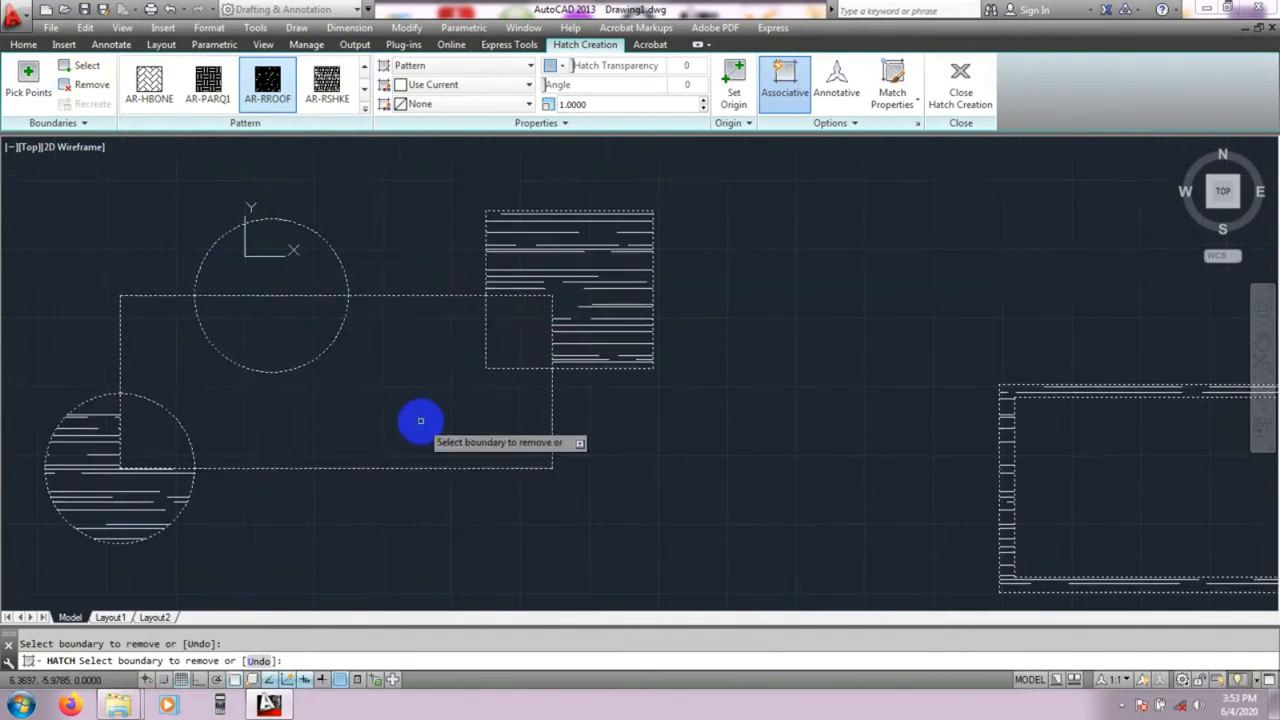
pyautogui.click(606, 368)
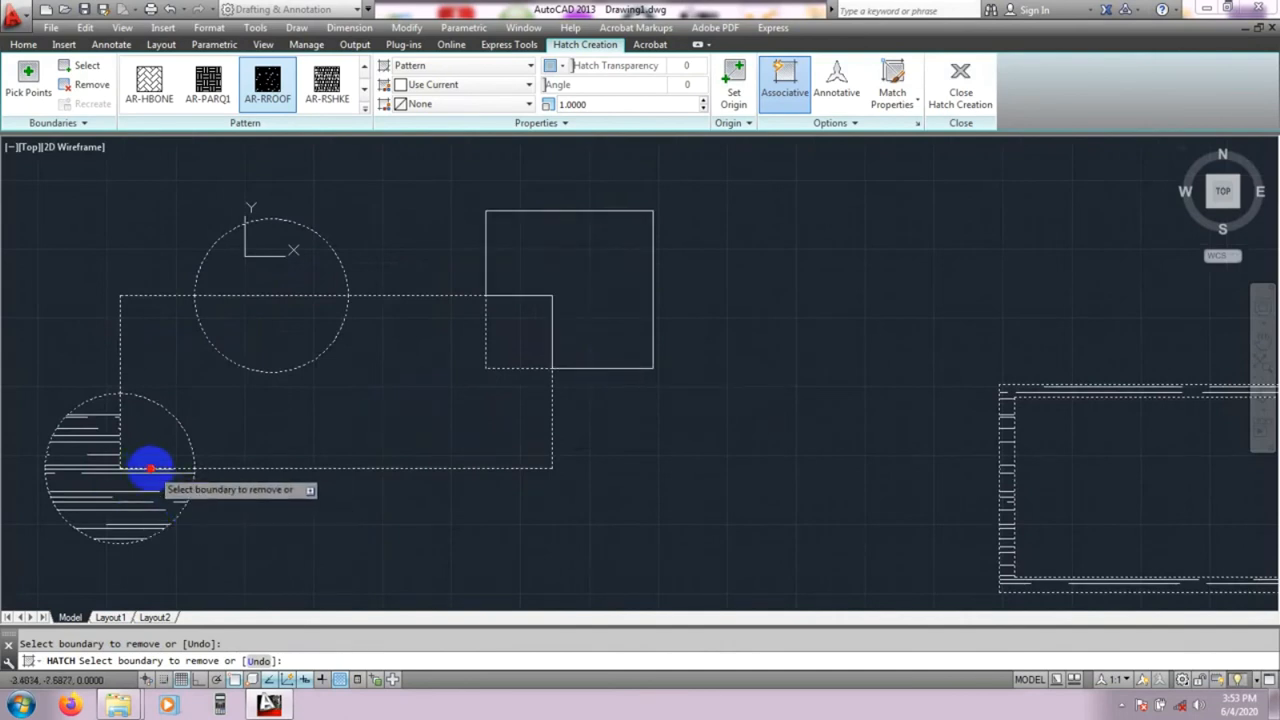
pyautogui.click(151, 468)
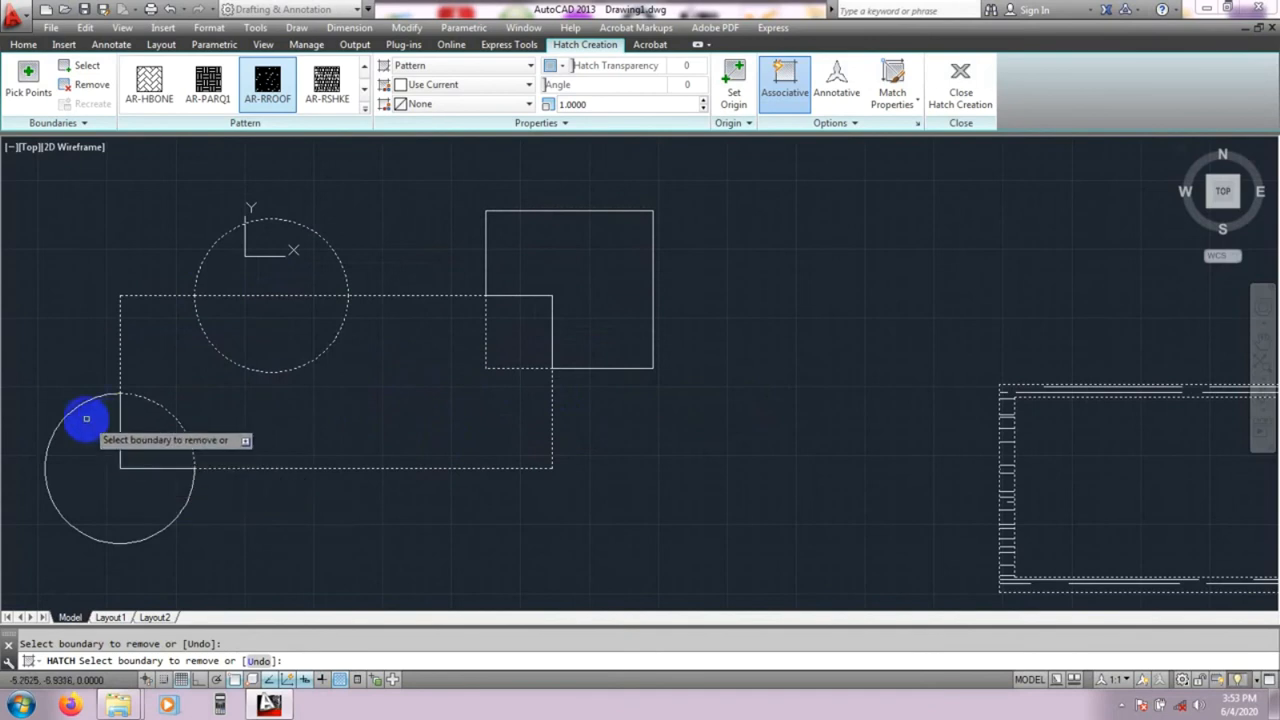
pyautogui.moveTo(252, 514); pyautogui.dragTo(256, 518, button='middle')
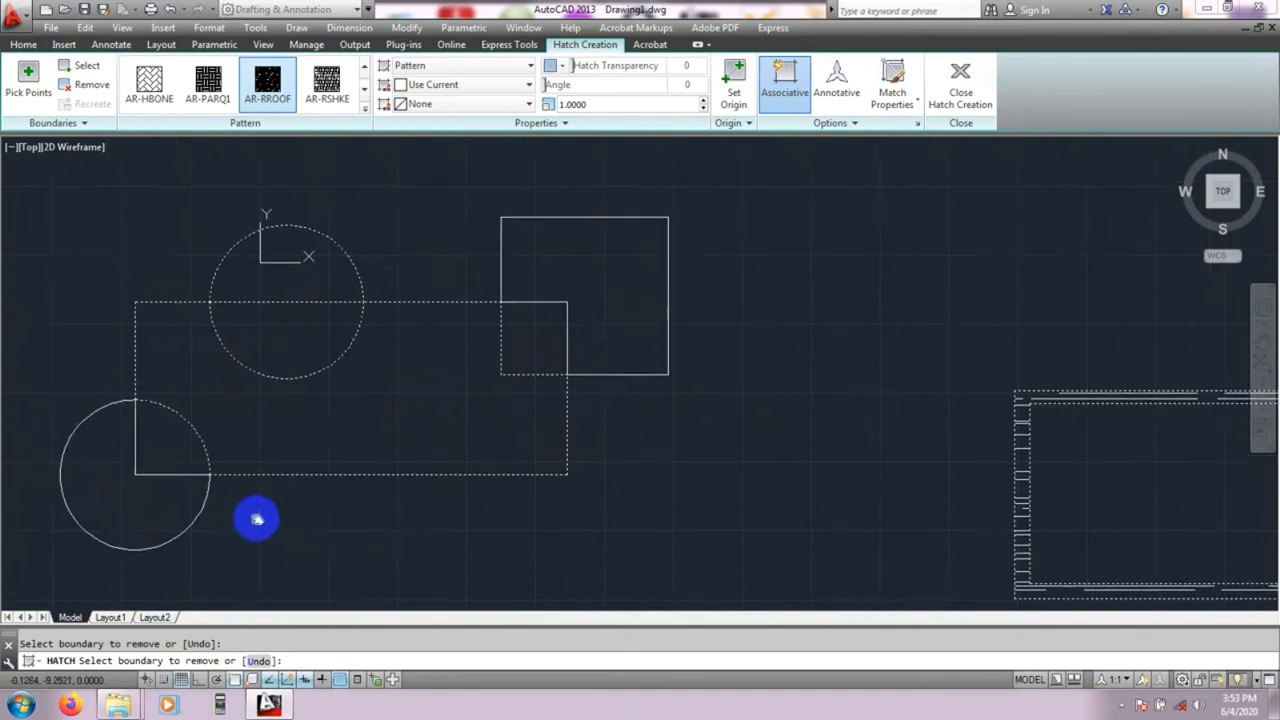
pyautogui.moveTo(332, 509); pyautogui.dragTo(348, 502, button='middle')
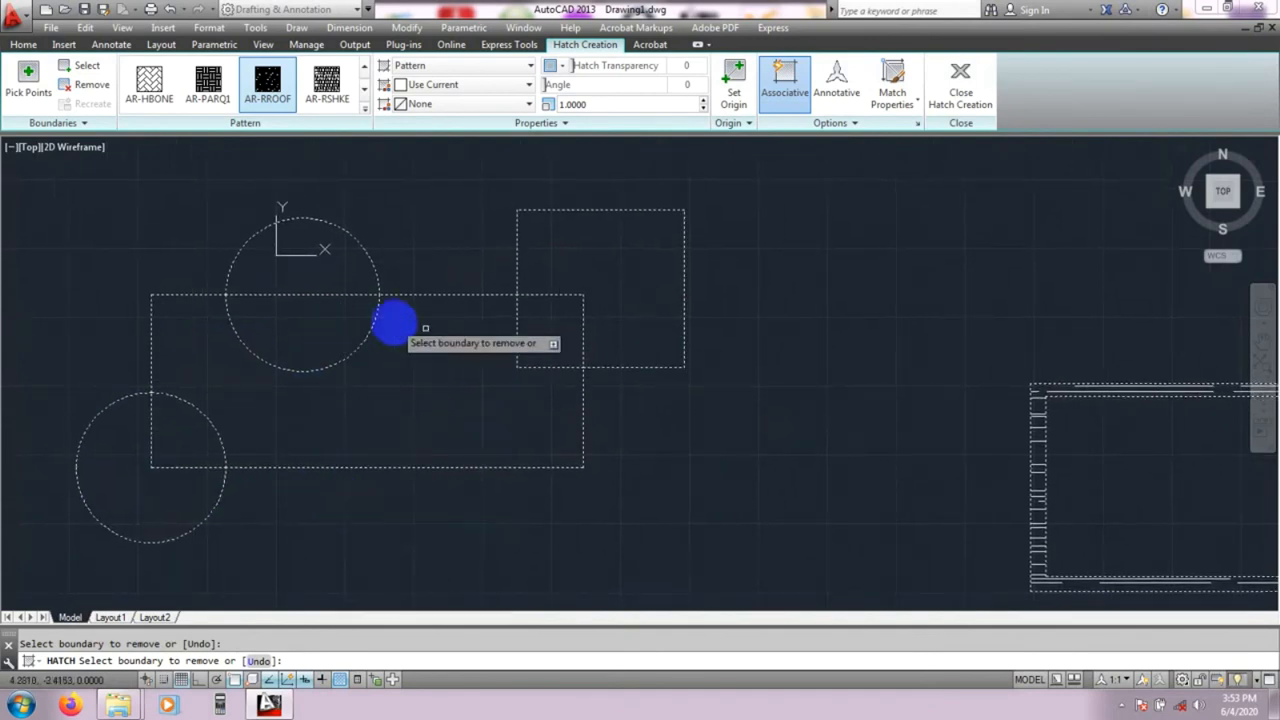
# - Add the wide rectangle, nearly square rectangle and lower-left circle back to the AR-RROOF hatch as selected boundary objects and finish it
pyautogui.click(81, 75)
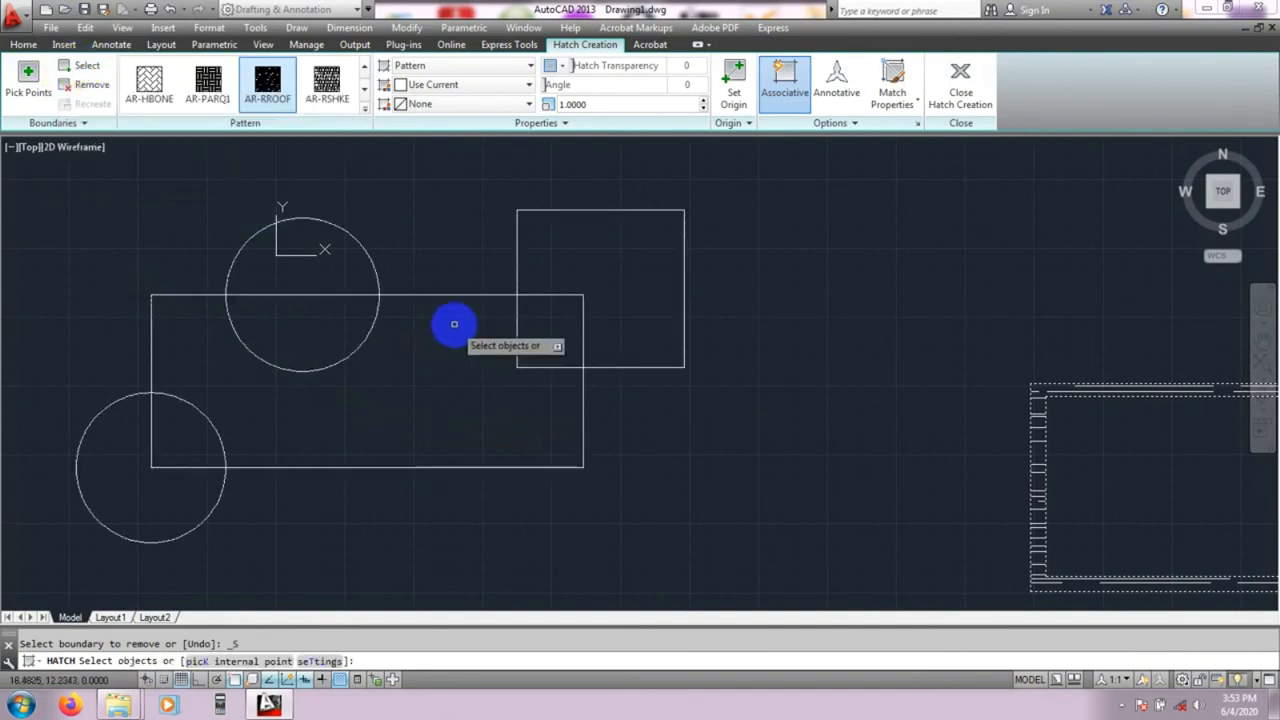
pyautogui.click(429, 295)
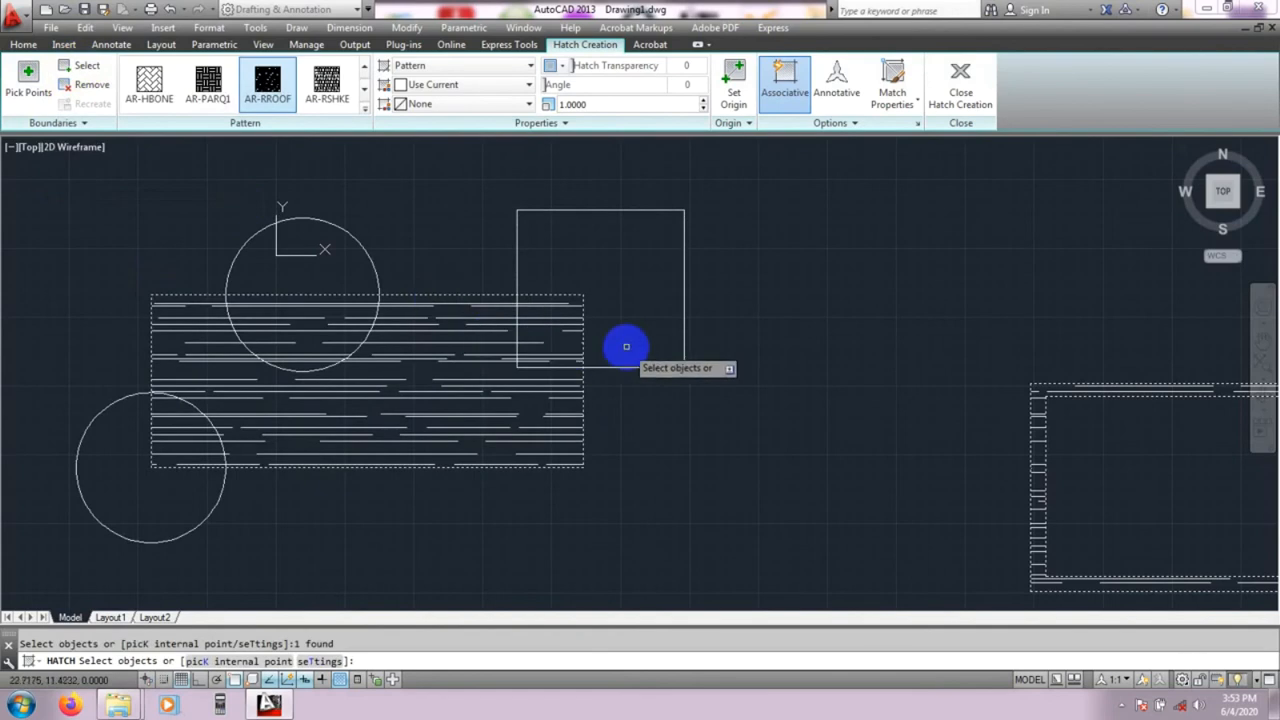
pyautogui.click(684, 305)
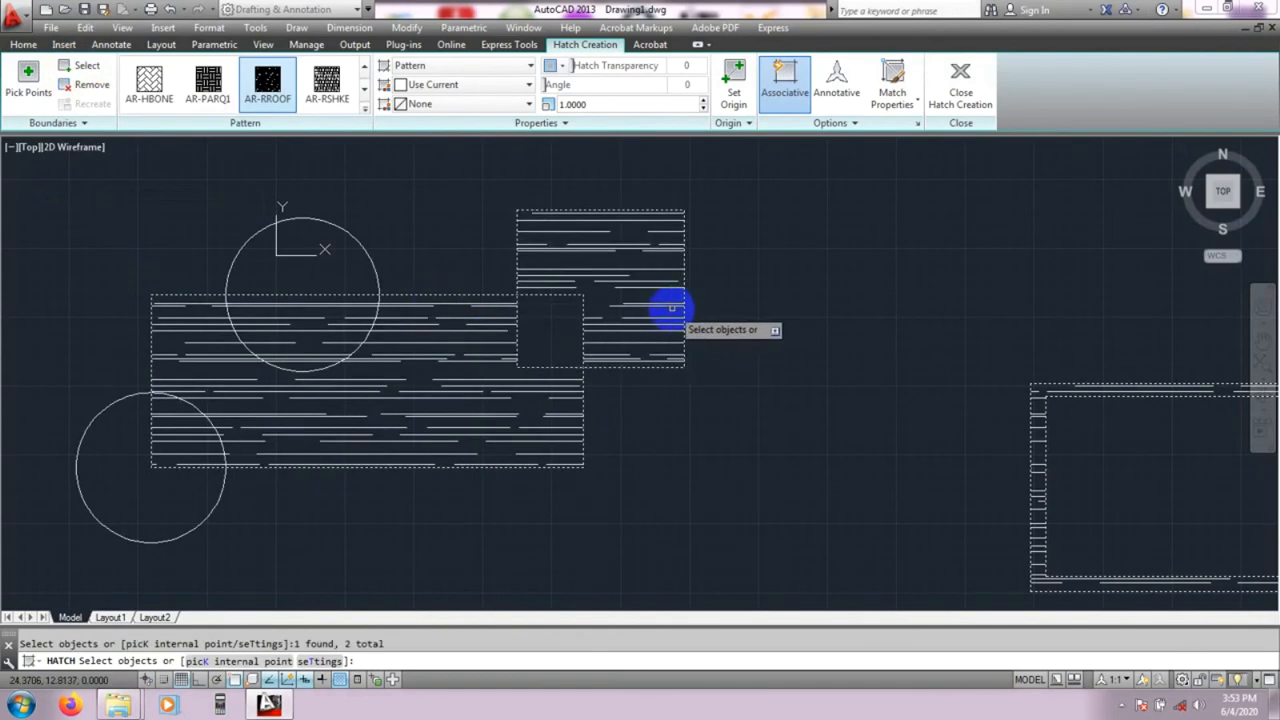
pyautogui.click(196, 527)
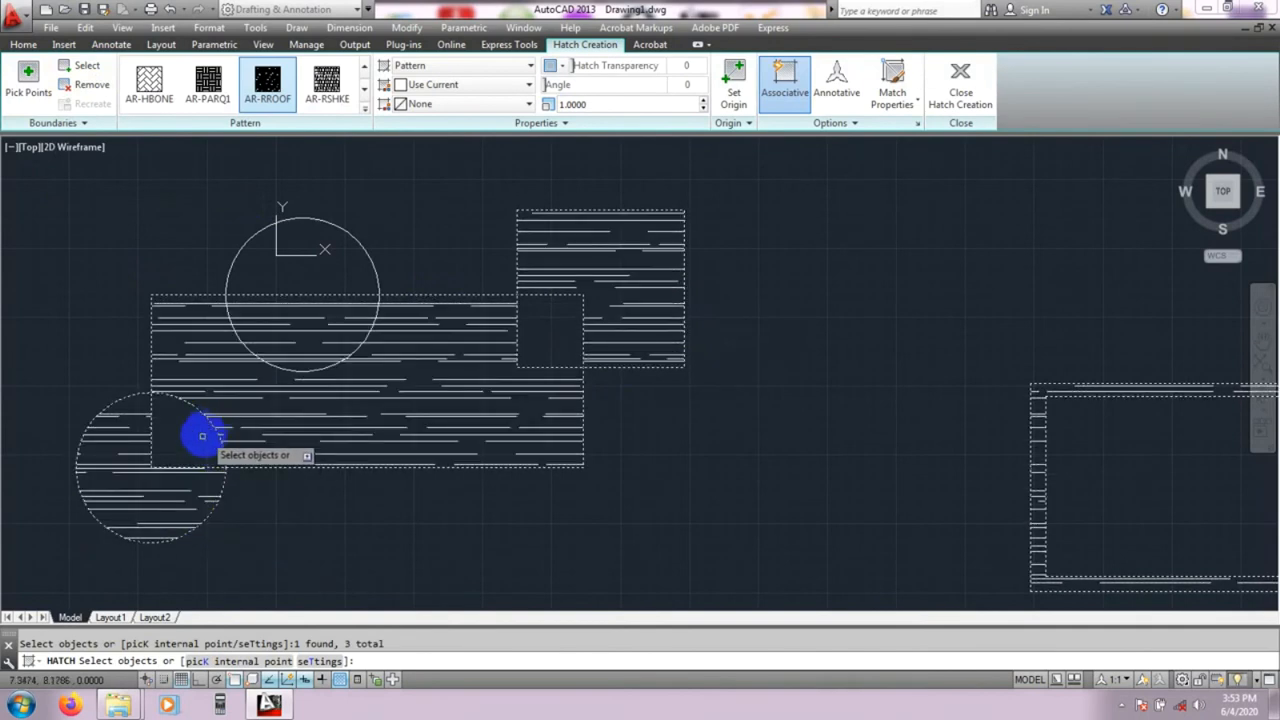
pyautogui.click(190, 470)
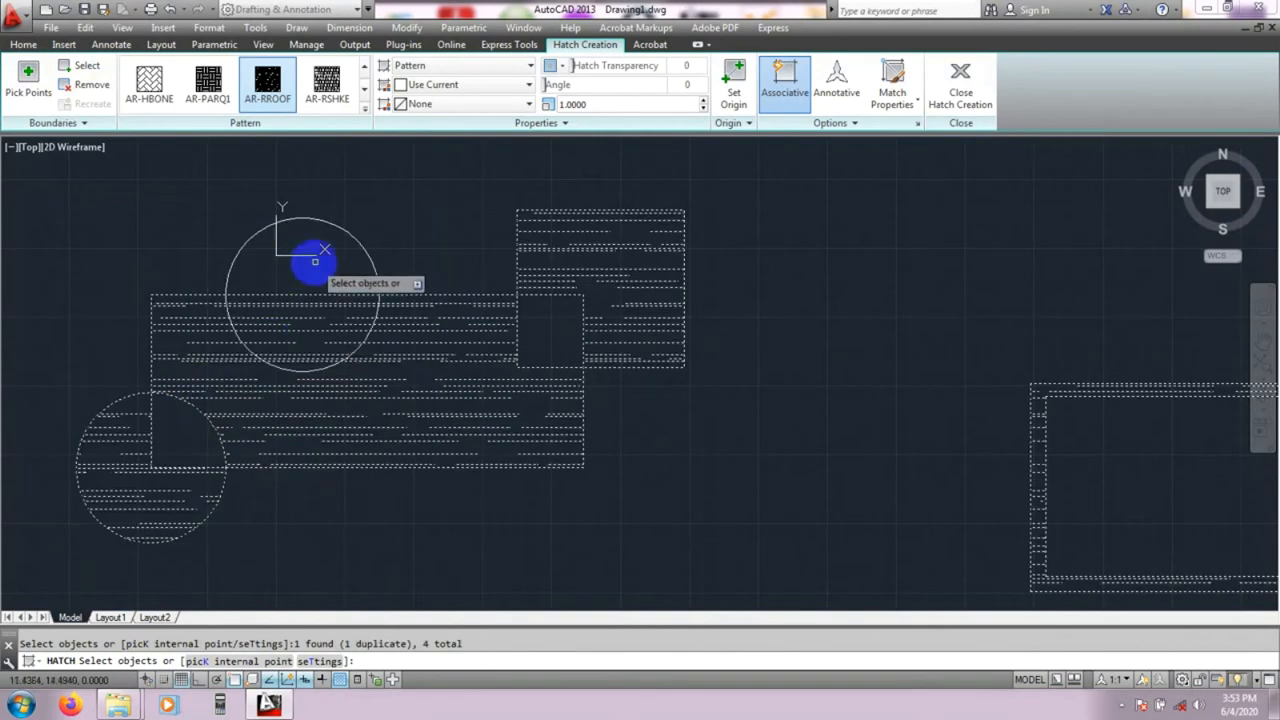
pyautogui.moveTo(703, 499); pyautogui.dragTo(705, 507, button='middle')
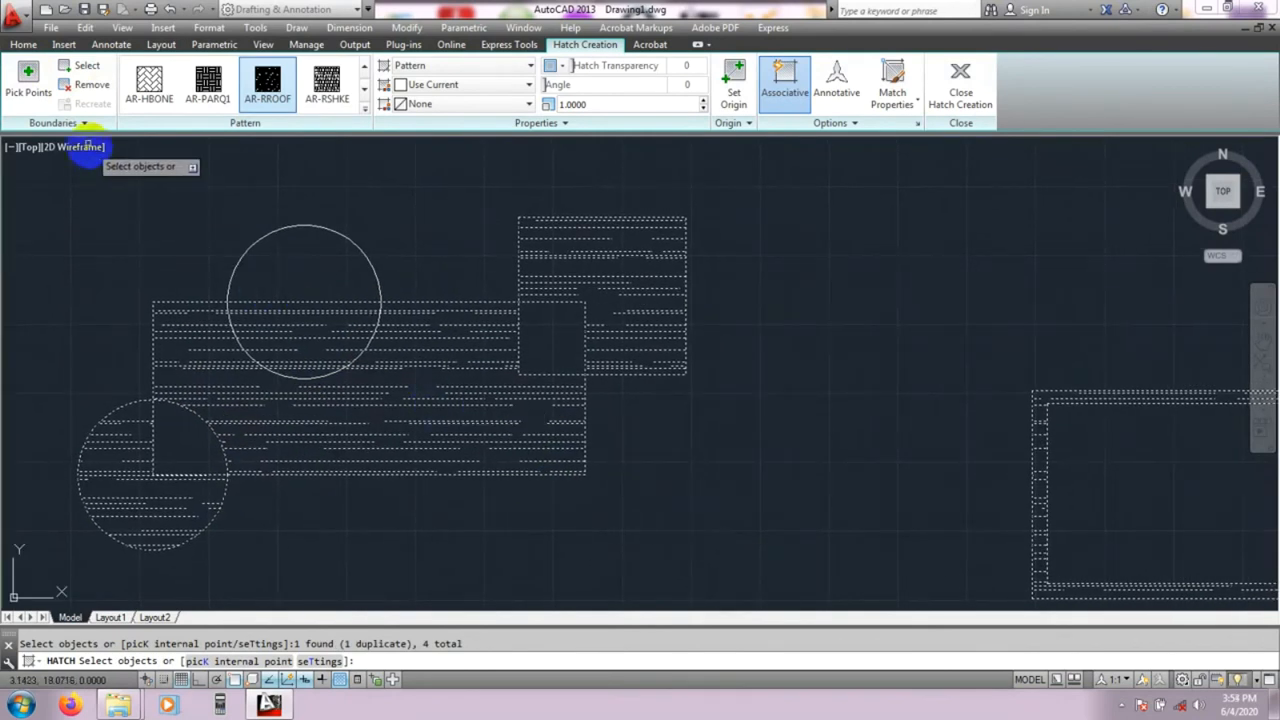
pyautogui.press('Escape')
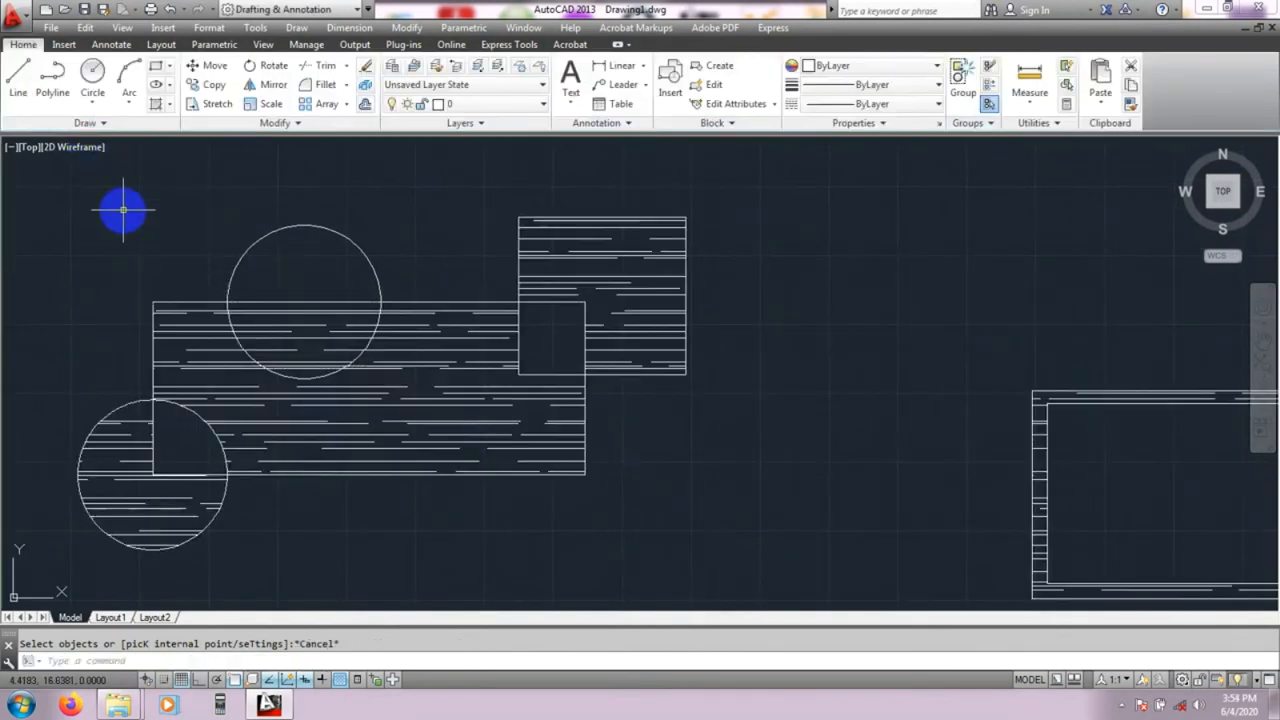
# - Hatch the wide rectangle's interior, including its overlap with the upper circle, with the AR-PARQ1 pattern by picking internal points
pyautogui.write('h')
pyautogui.press('Return')
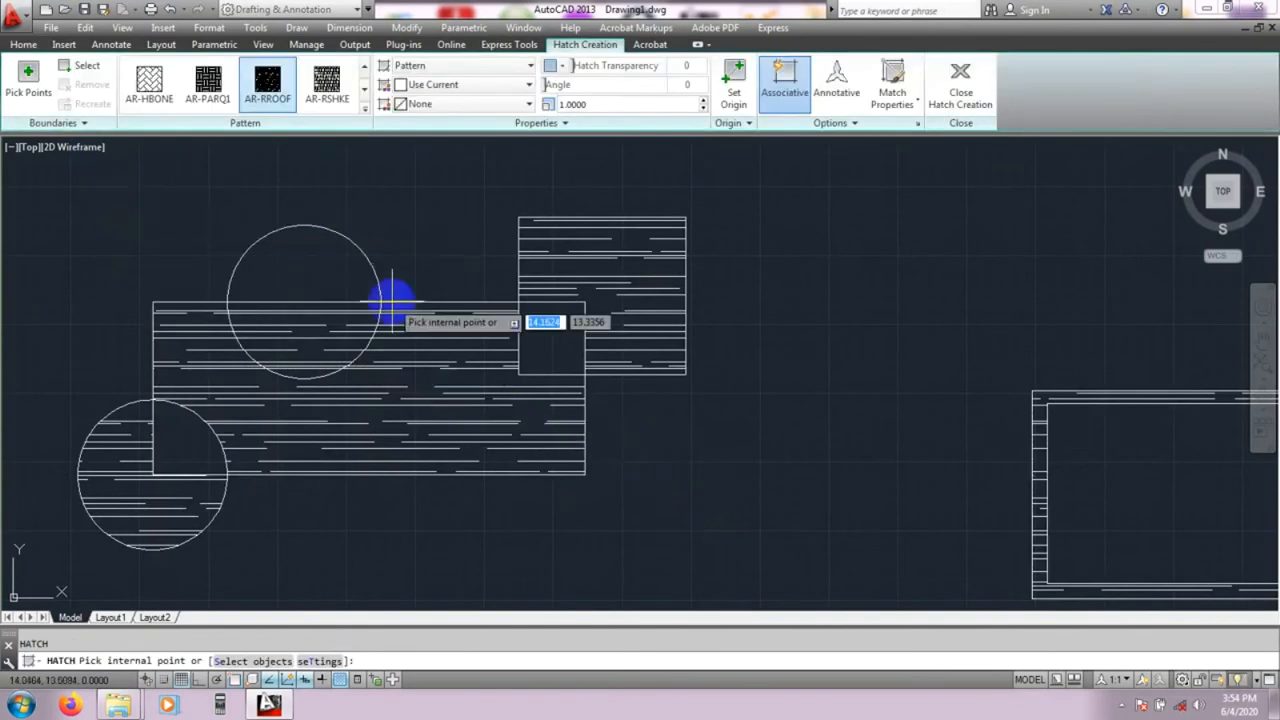
pyautogui.click(327, 82)
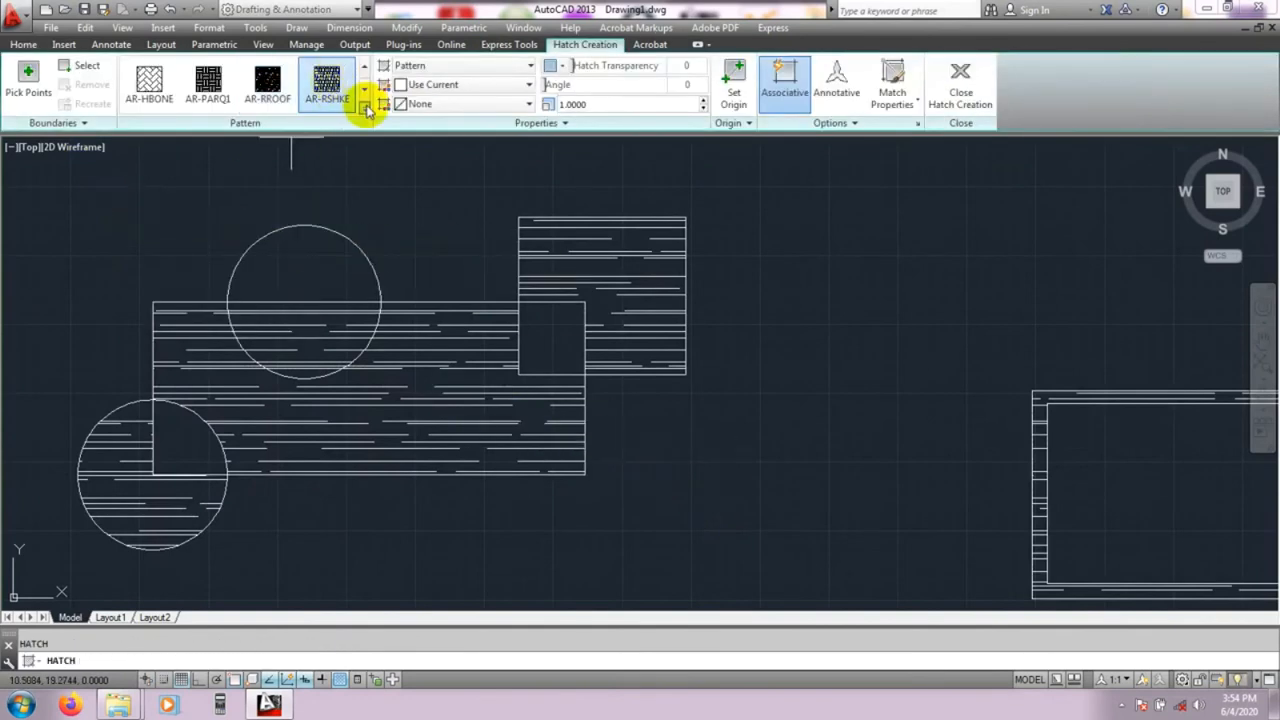
pyautogui.click(364, 108)
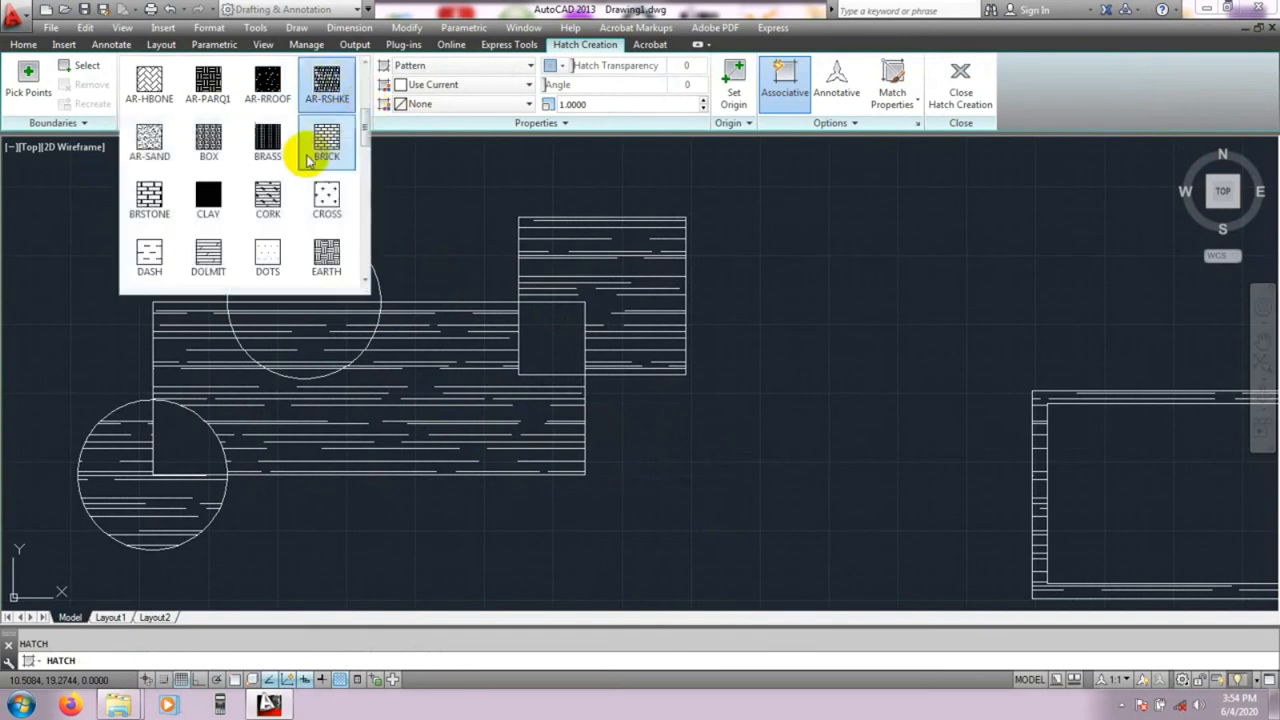
pyautogui.click(211, 84)
pyautogui.moveTo(205, 175); pyautogui.dragTo(207, 181, button='middle')
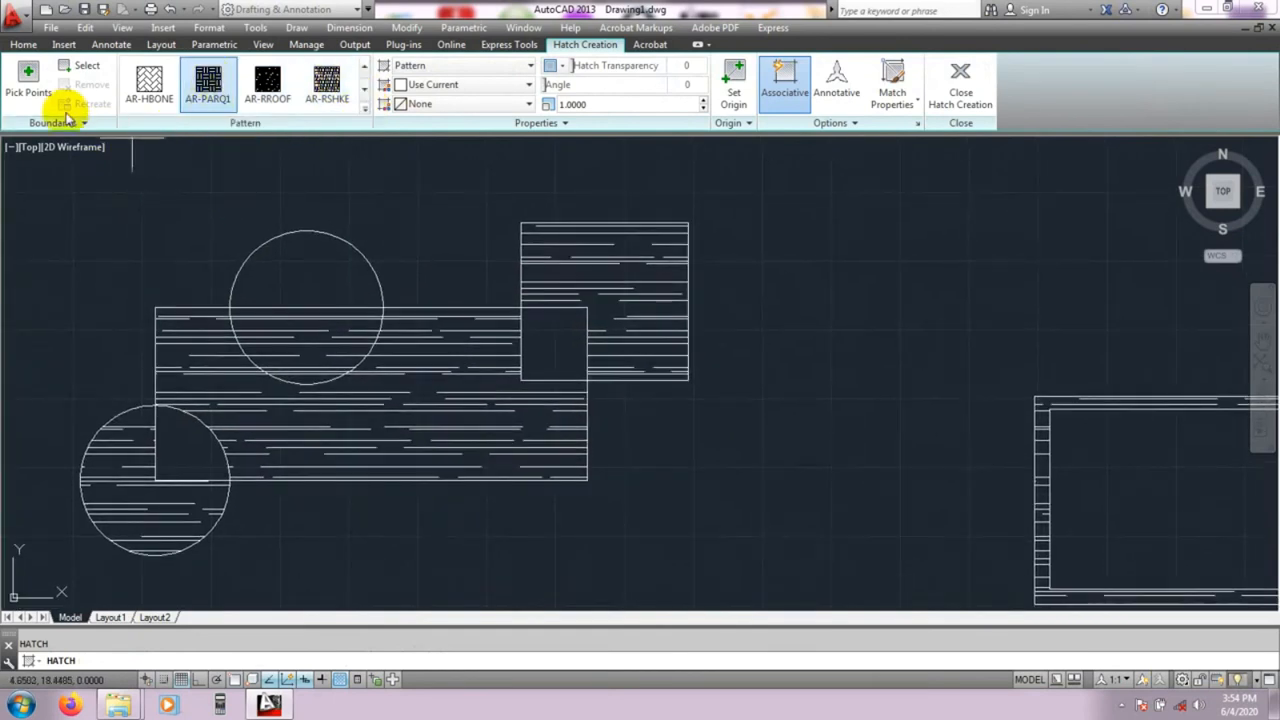
pyautogui.click(31, 84)
pyautogui.click(308, 368)
pyautogui.click(323, 440)
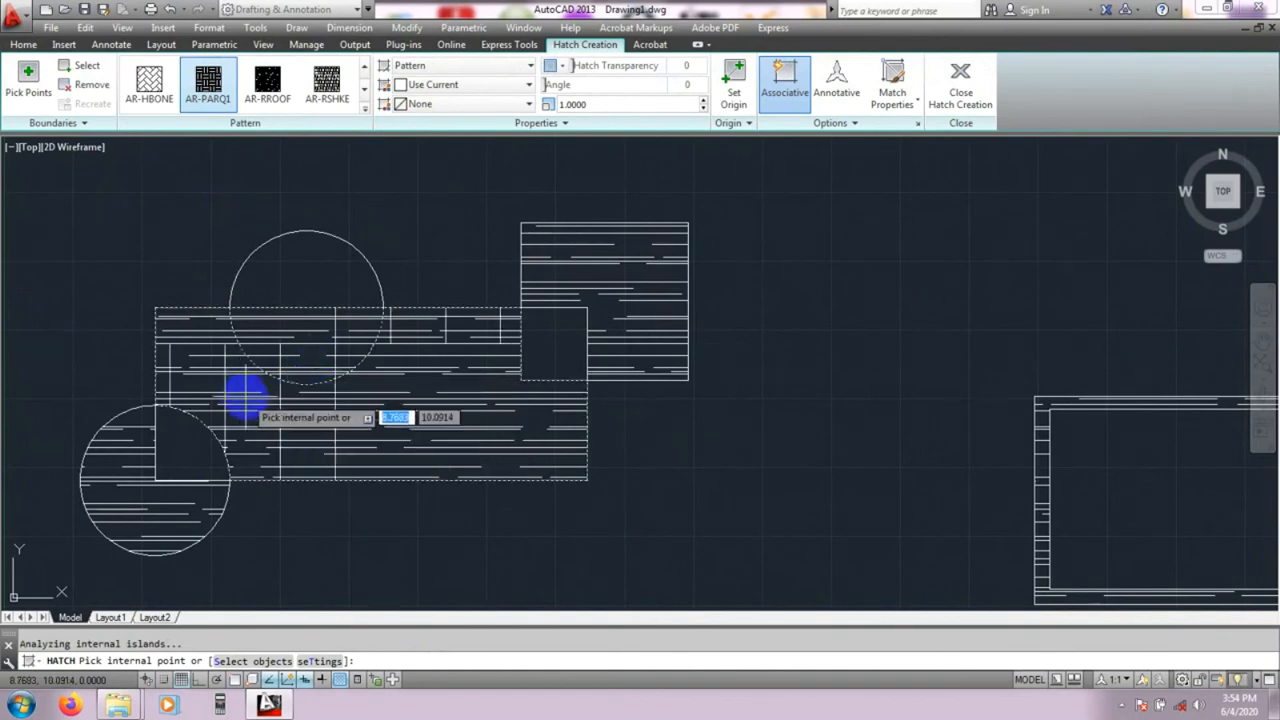
pyautogui.press('Escape')
pyautogui.click(350, 460)
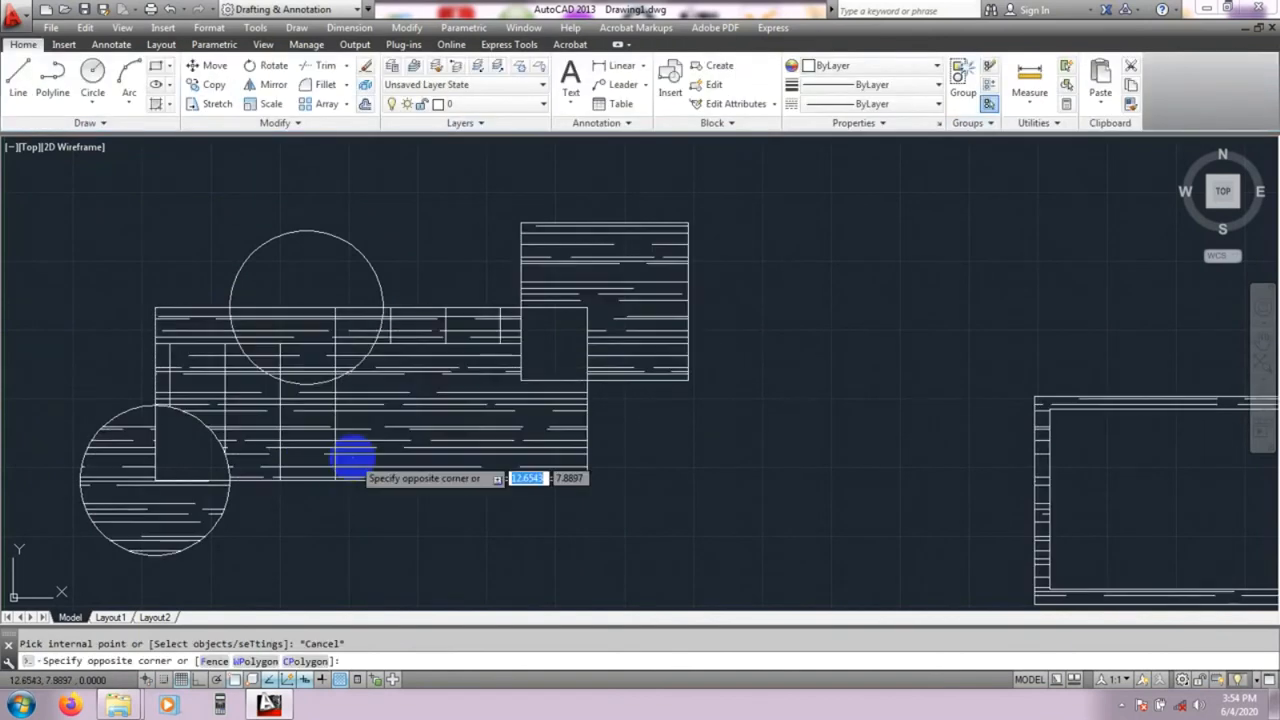
pyautogui.press('Escape')
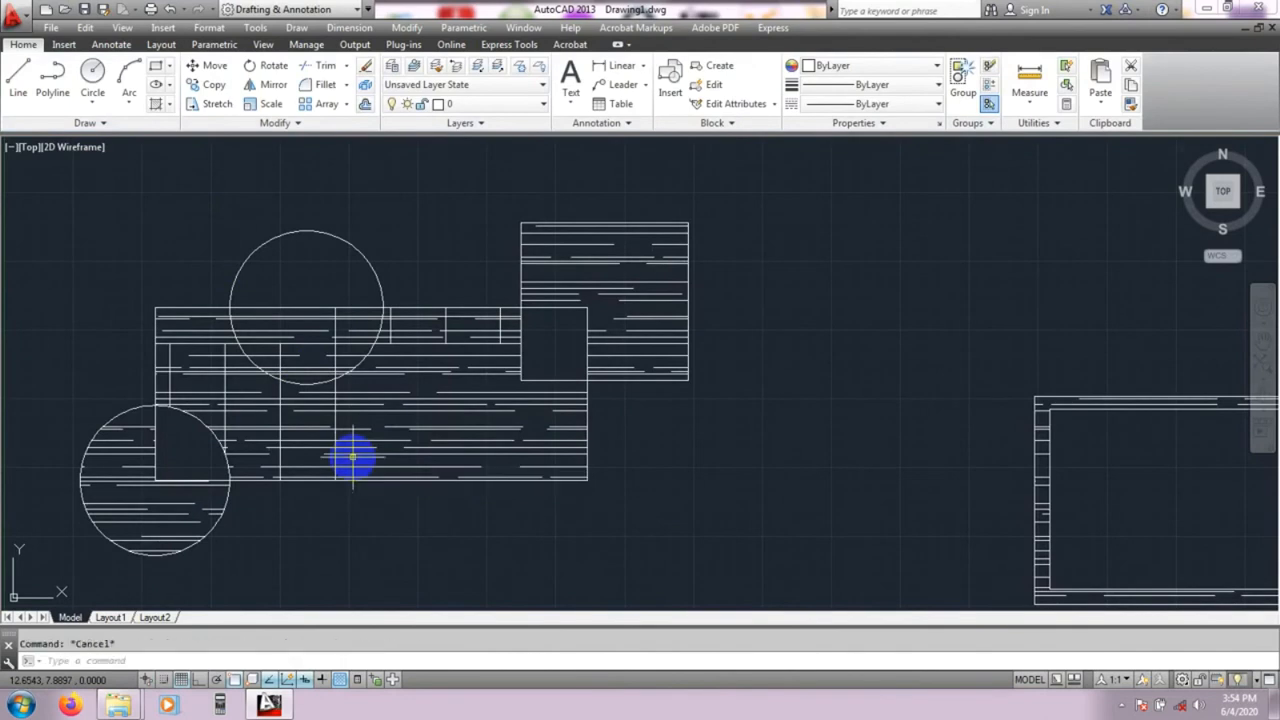
# - Start an AR-PARQ1 hatch and select the wide rectangle as its boundary object
pyautogui.write('h')
pyautogui.press('Return')
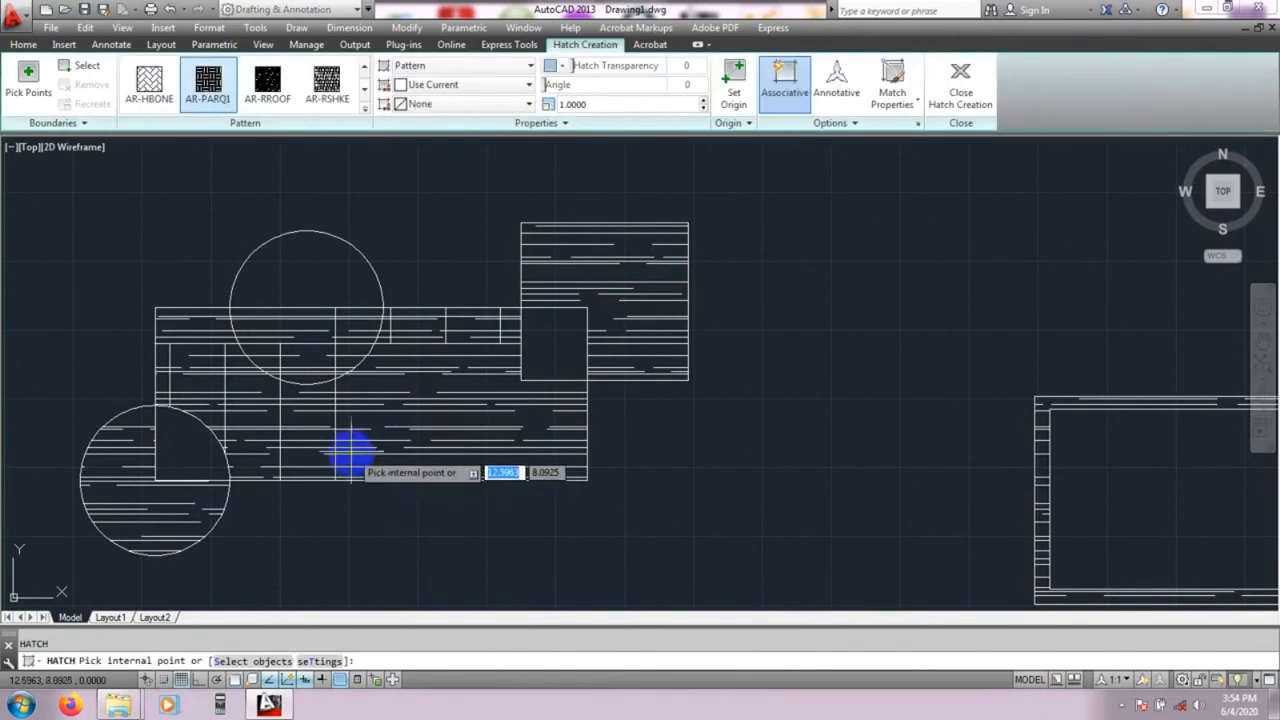
pyautogui.moveTo(340, 511); pyautogui.dragTo(334, 449, button='middle')
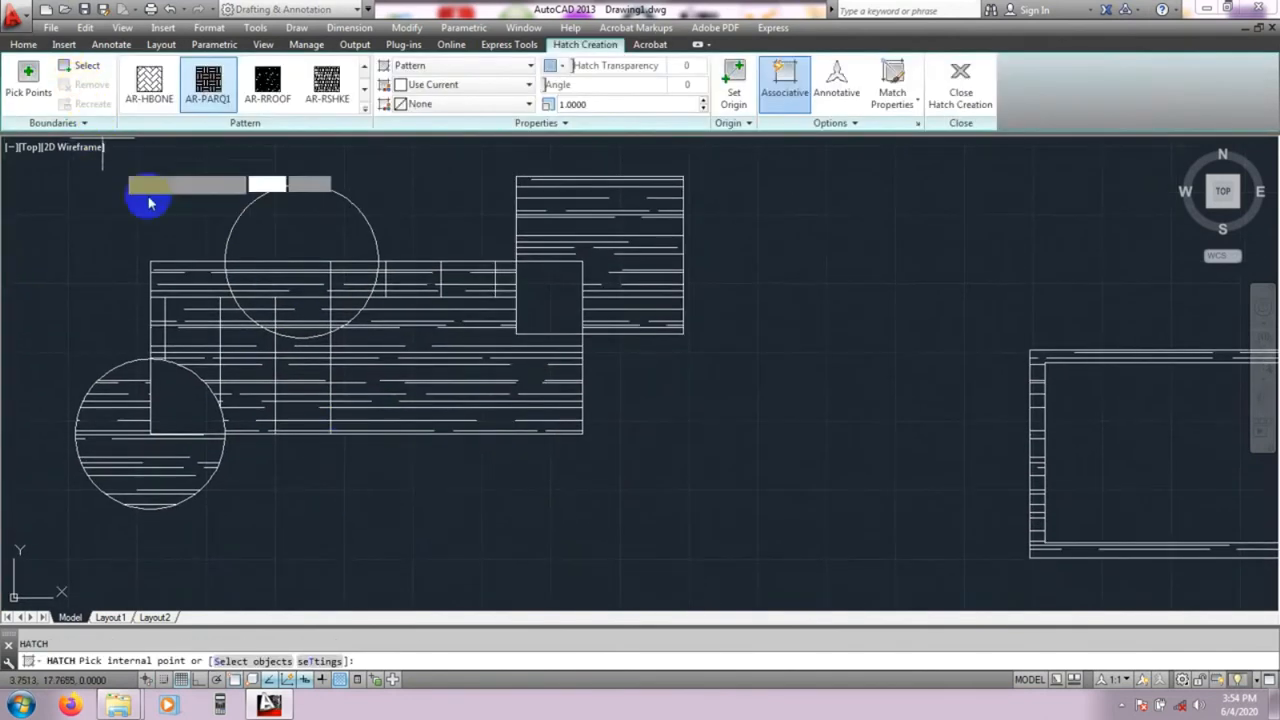
pyautogui.moveTo(143, 214)
pyautogui.mouseDown(button='middle')
pyautogui.moveTo(149, 229)
pyautogui.moveTo(137, 205)
pyautogui.mouseUp(button='middle')
pyautogui.moveTo(742, 332); pyautogui.dragTo(579, 332, button='middle')
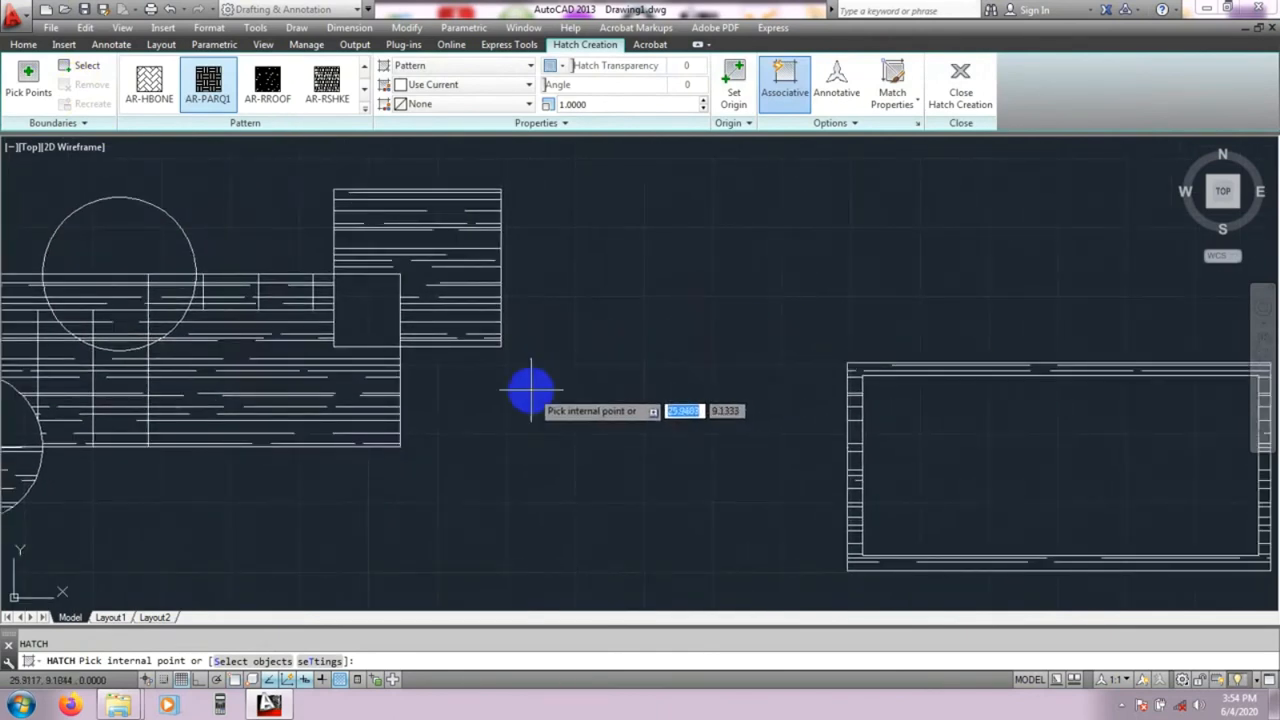
pyautogui.scroll(-4, 594, 386)
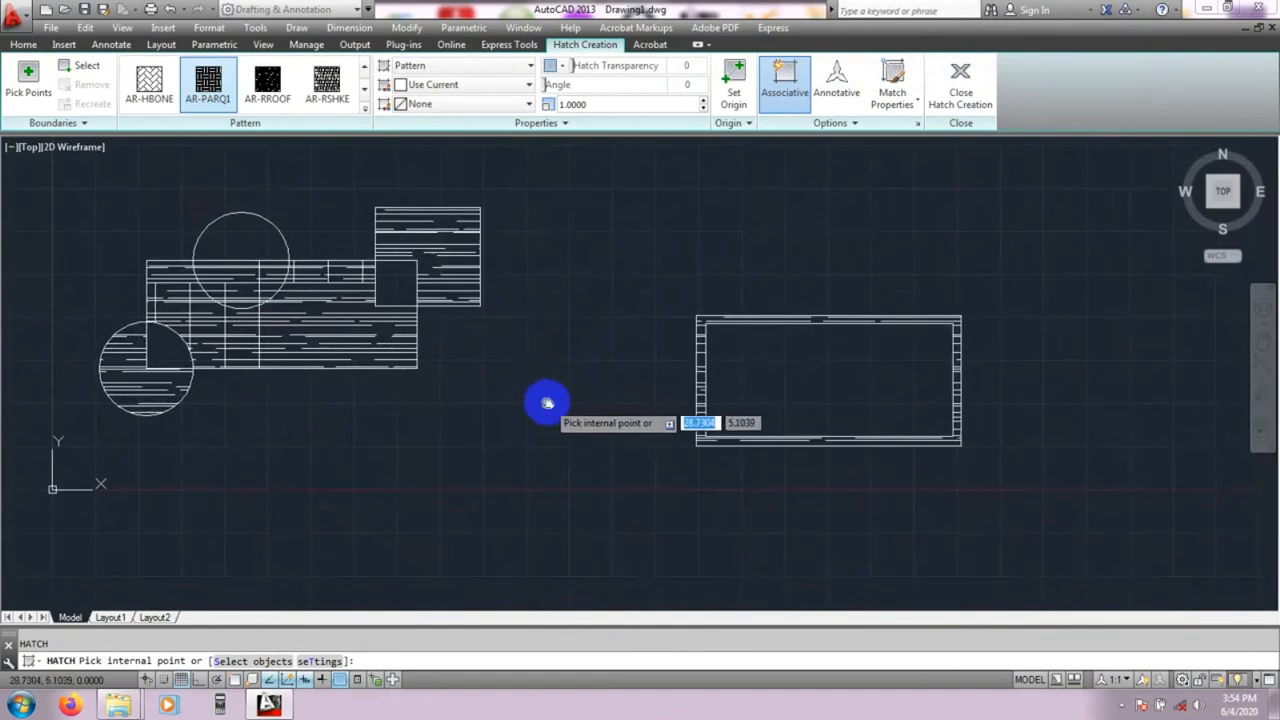
pyautogui.moveTo(547, 402); pyautogui.dragTo(469, 377, button='middle')
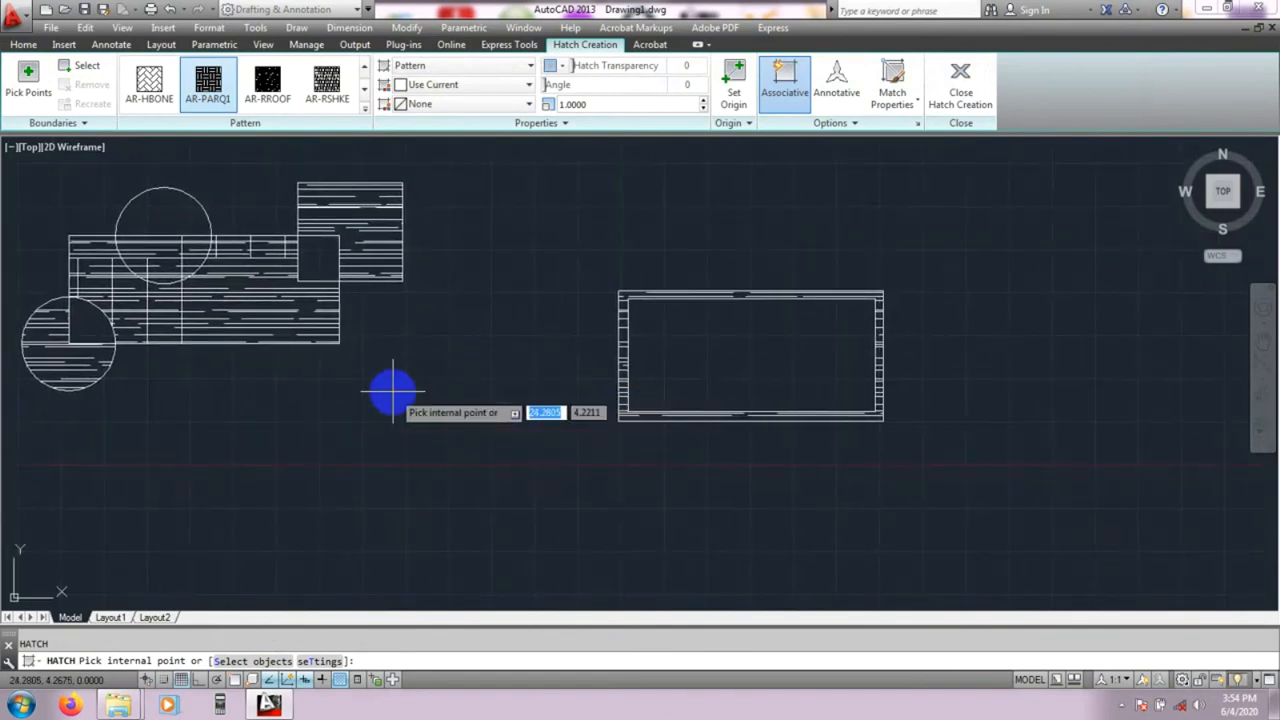
pyautogui.moveTo(460, 423); pyautogui.dragTo(575, 442, button='middle')
pyautogui.click(80, 70)
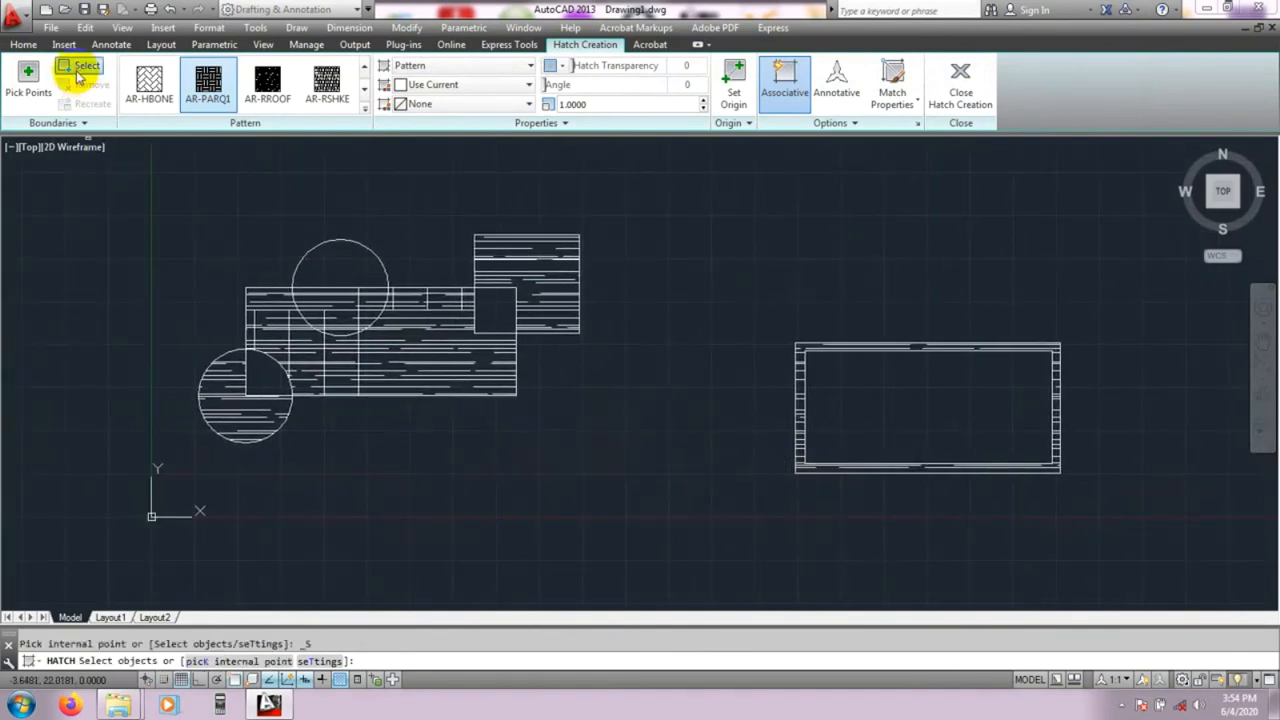
pyautogui.click(423, 290)
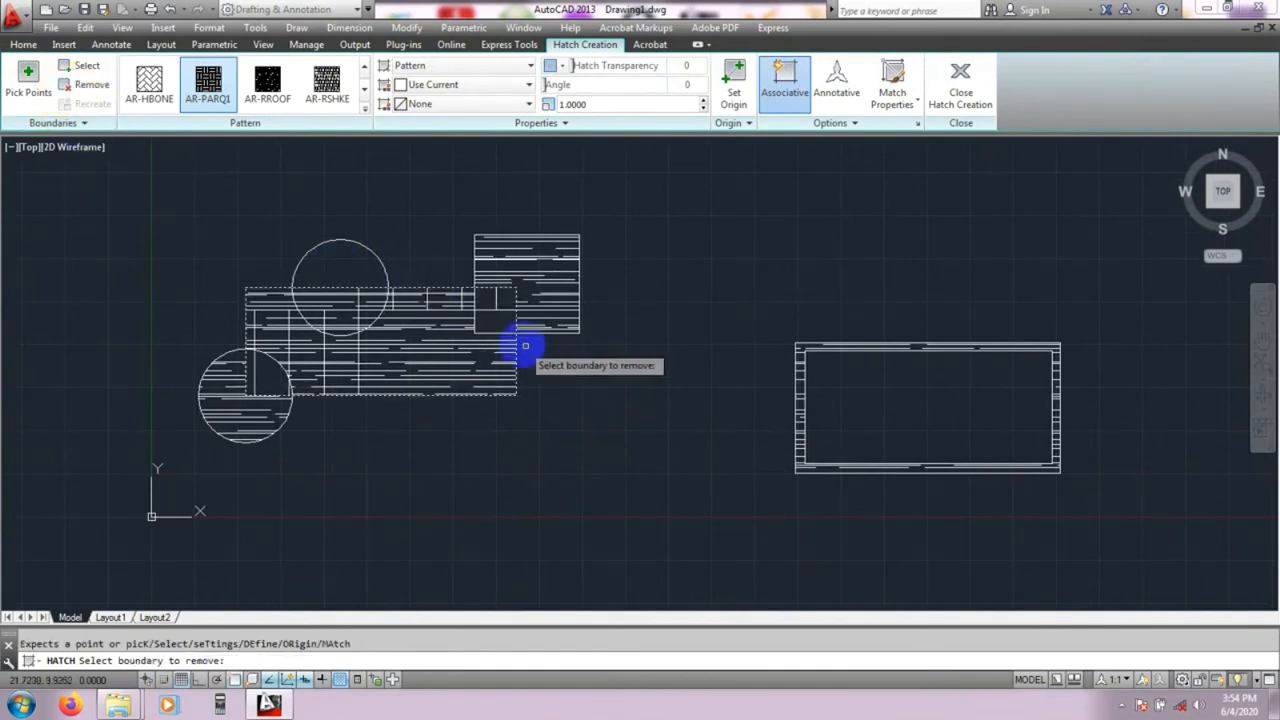
# - Try to remove the wide rectangle from the hatch boundaries
pyautogui.click(438, 290)
pyautogui.click(435, 286)
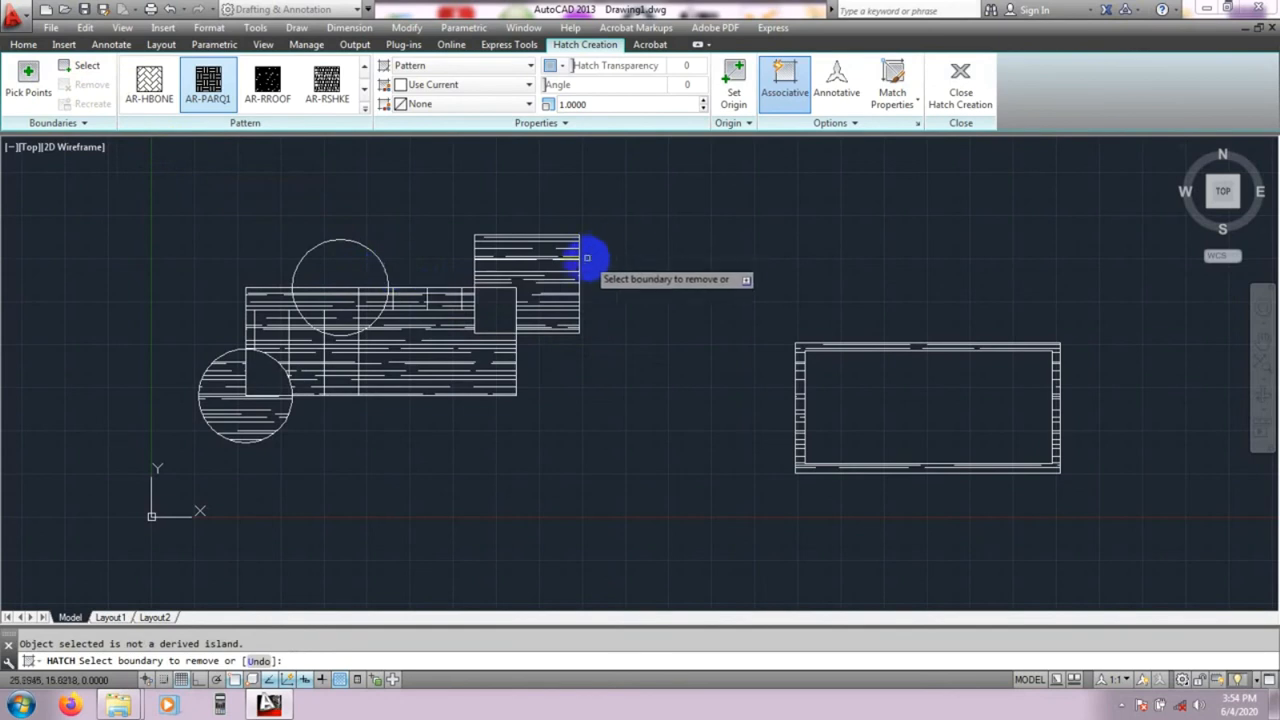
pyautogui.moveTo(582, 266); pyautogui.dragTo(520, 263, button='middle')
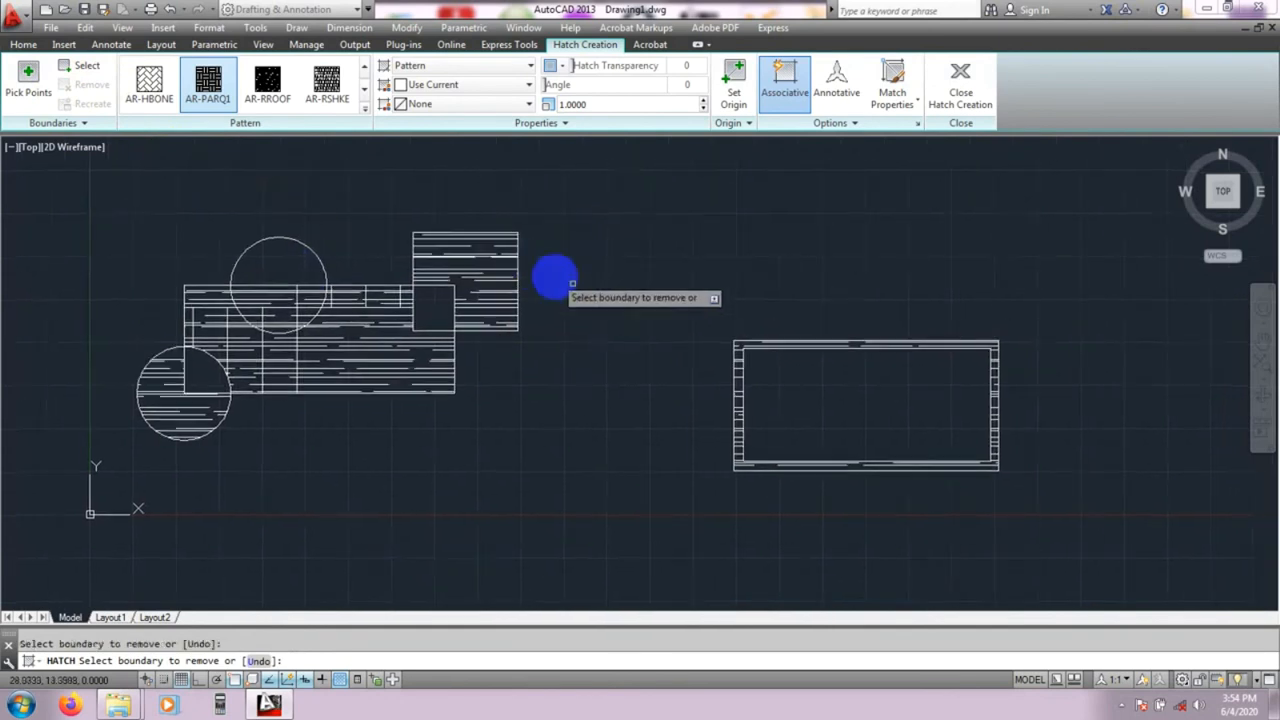
pyautogui.moveTo(681, 325); pyautogui.dragTo(494, 374, button='middle')
pyautogui.moveTo(741, 347)
pyautogui.mouseDown(button='middle')
pyautogui.moveTo(709, 349)
pyautogui.moveTo(786, 289)
pyautogui.mouseUp(button='middle')
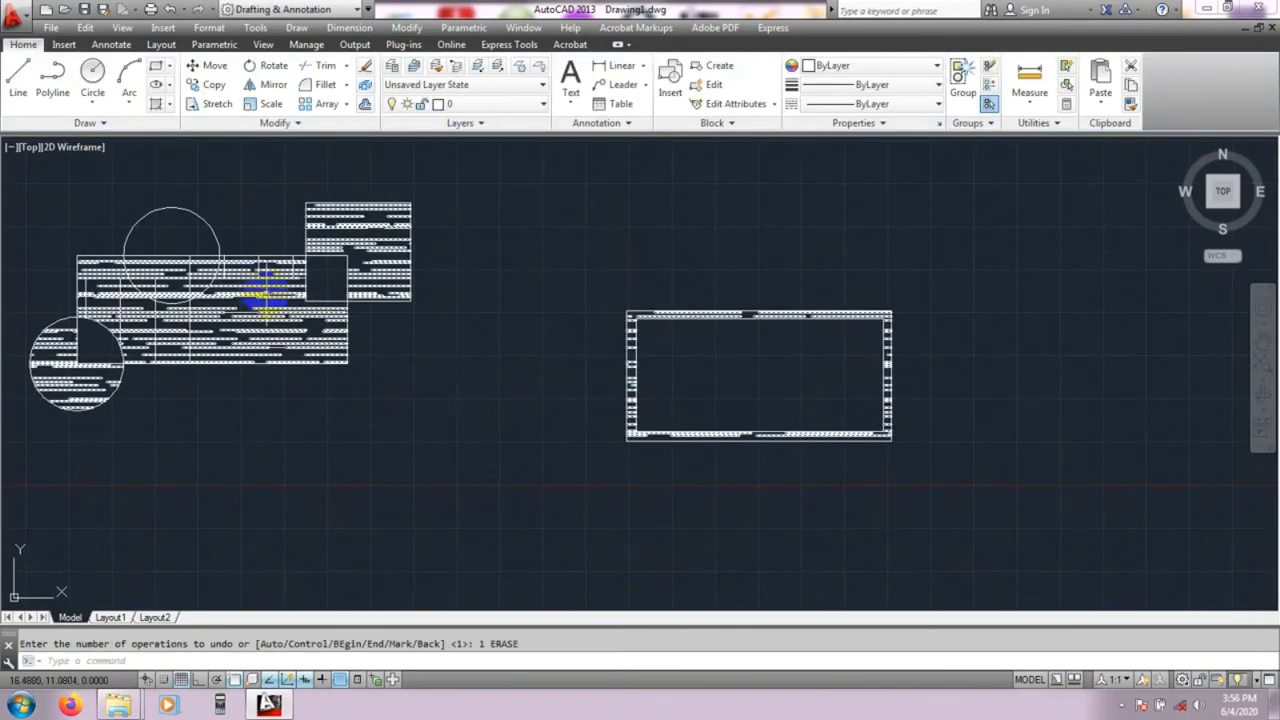
# - Pick an internal point in the wide rectangle for an AR-PARQ1 hatch, try to remove its boundary, and cancel the hatch
pyautogui.click(157, 106)
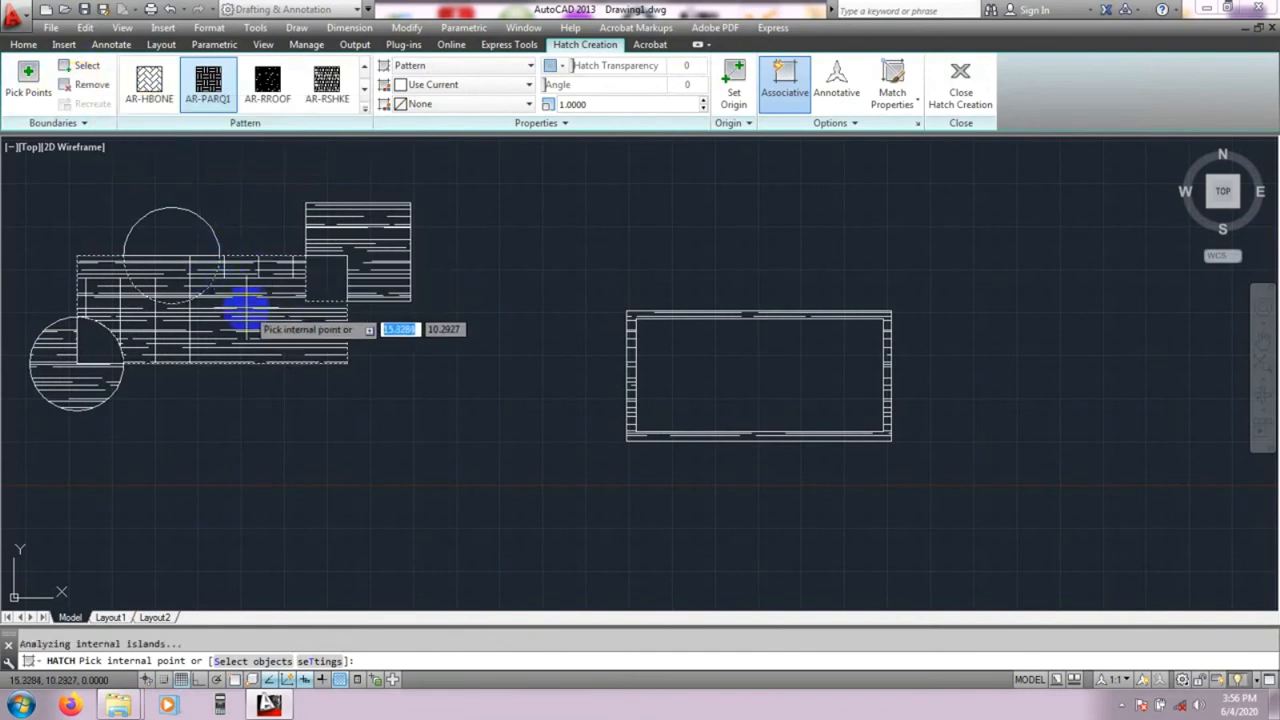
pyautogui.click(90, 86)
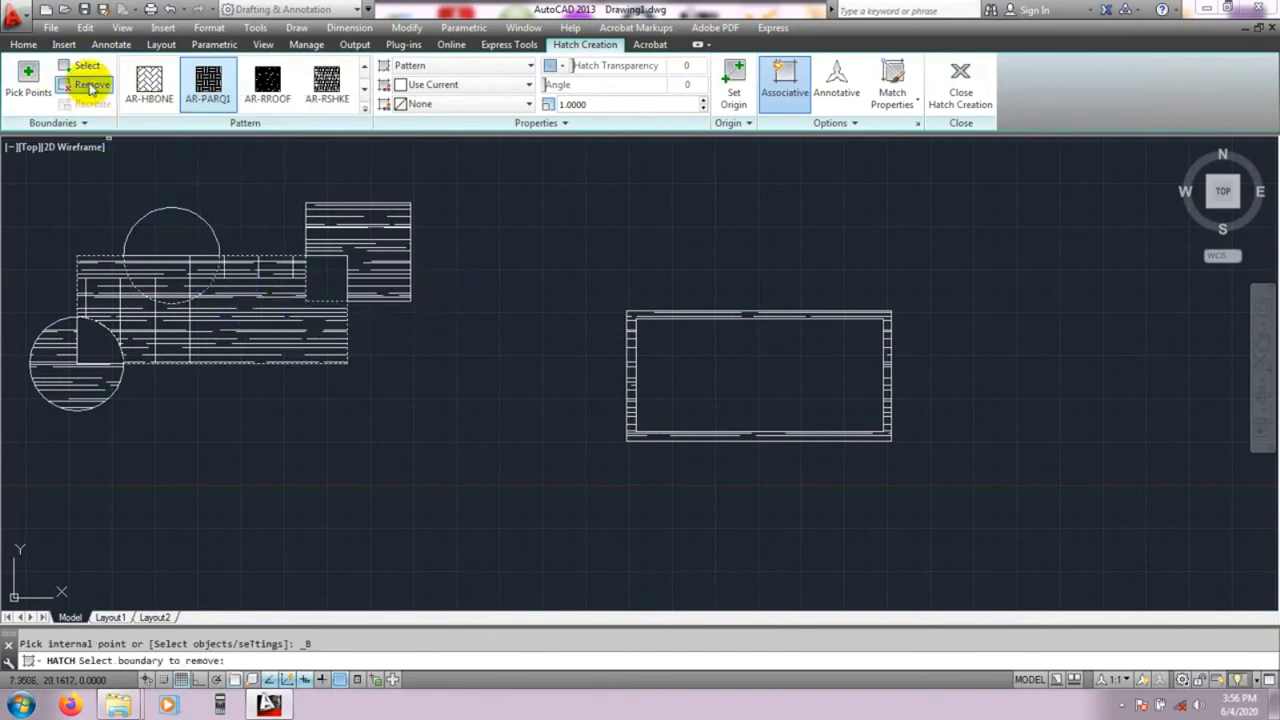
pyautogui.click(251, 320)
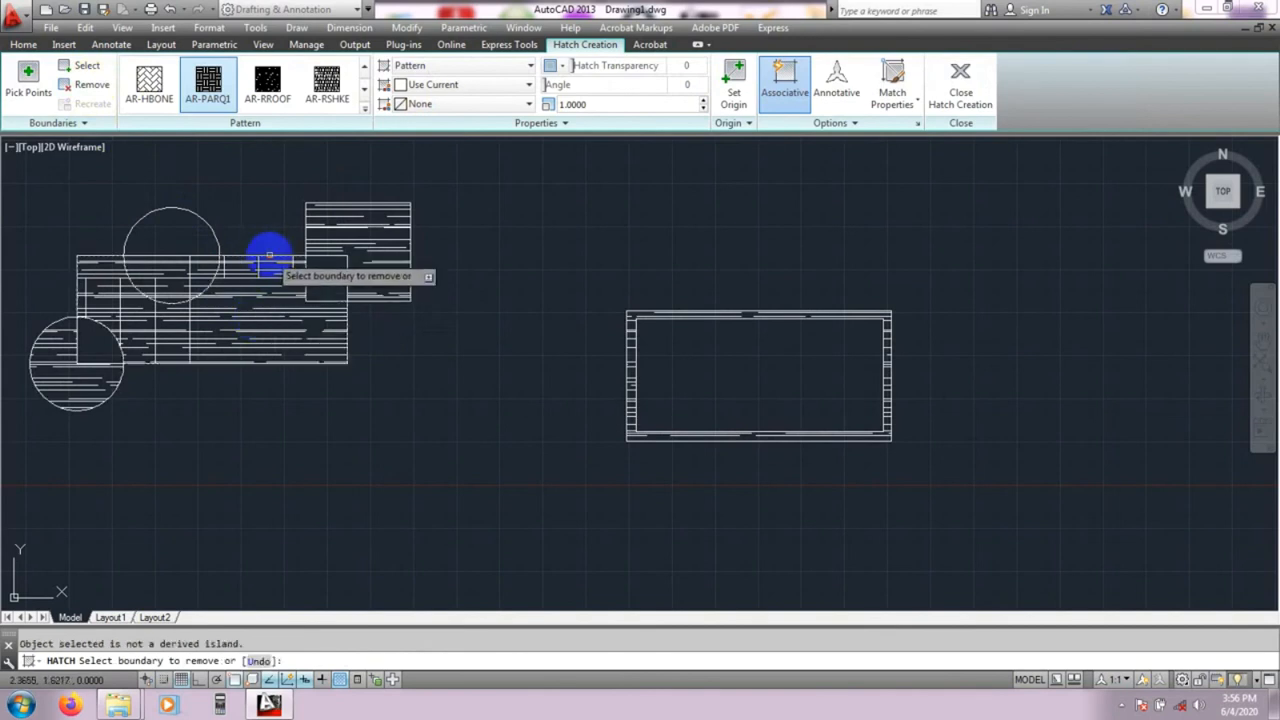
pyautogui.moveTo(257, 443); pyautogui.dragTo(271, 443, button='middle')
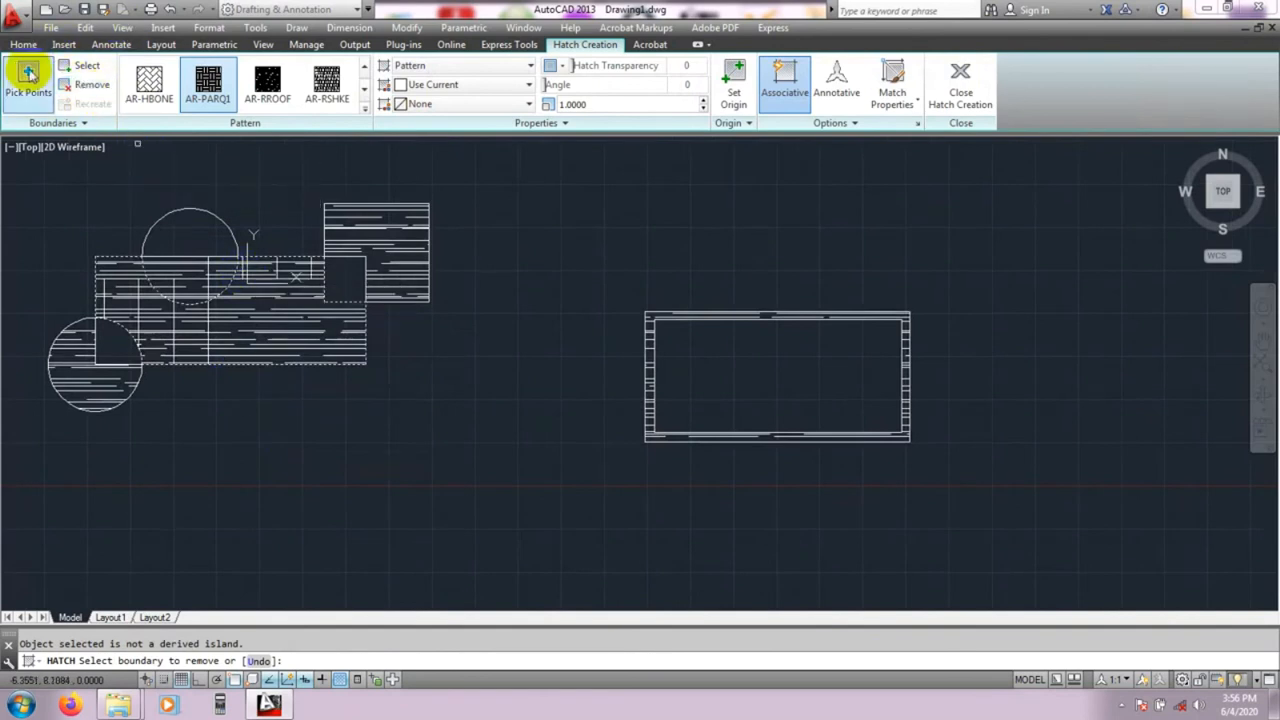
pyautogui.moveTo(328, 357); pyautogui.dragTo(327, 361, button='middle')
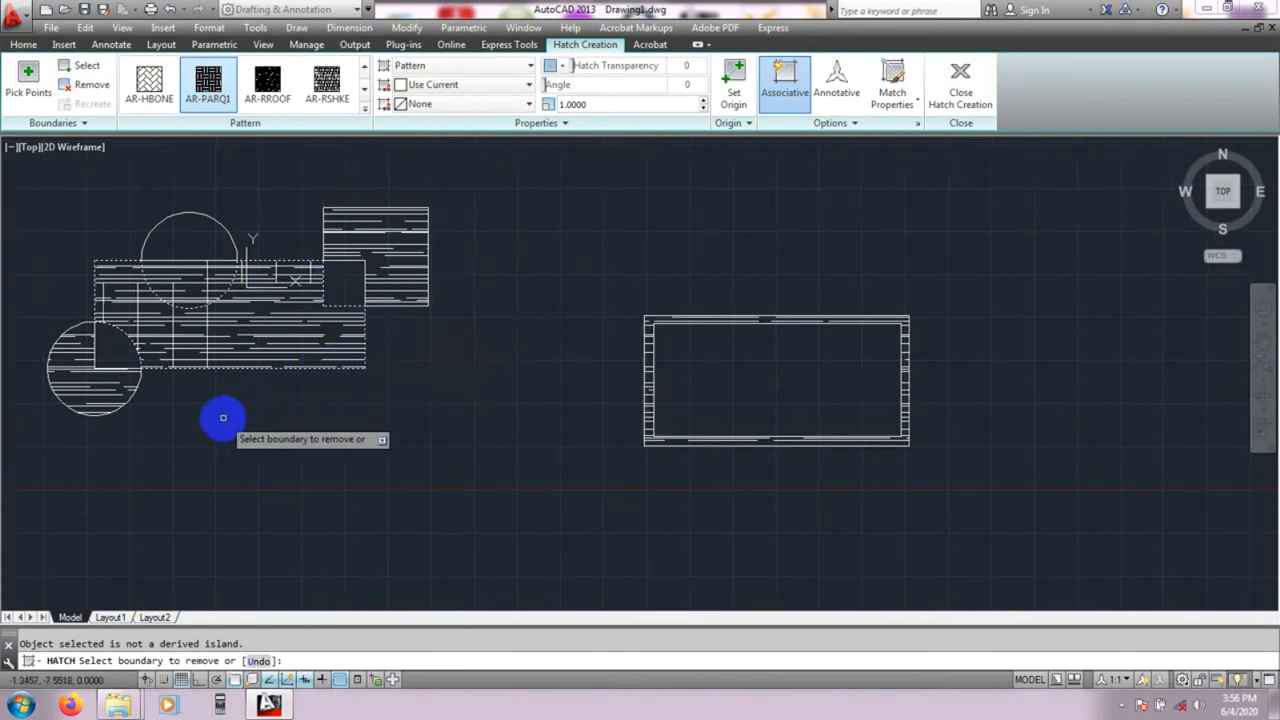
pyautogui.press('Escape')
# - Delete the AR-RROOF hatch and the AR-PARQ1 hatch, leaving only the outlines of the rectangles and circles
pyautogui.moveTo(382, 437)
pyautogui.mouseDown(button='middle')
pyautogui.moveTo(370, 440)
pyautogui.moveTo(445, 441)
pyautogui.mouseUp(button='middle')
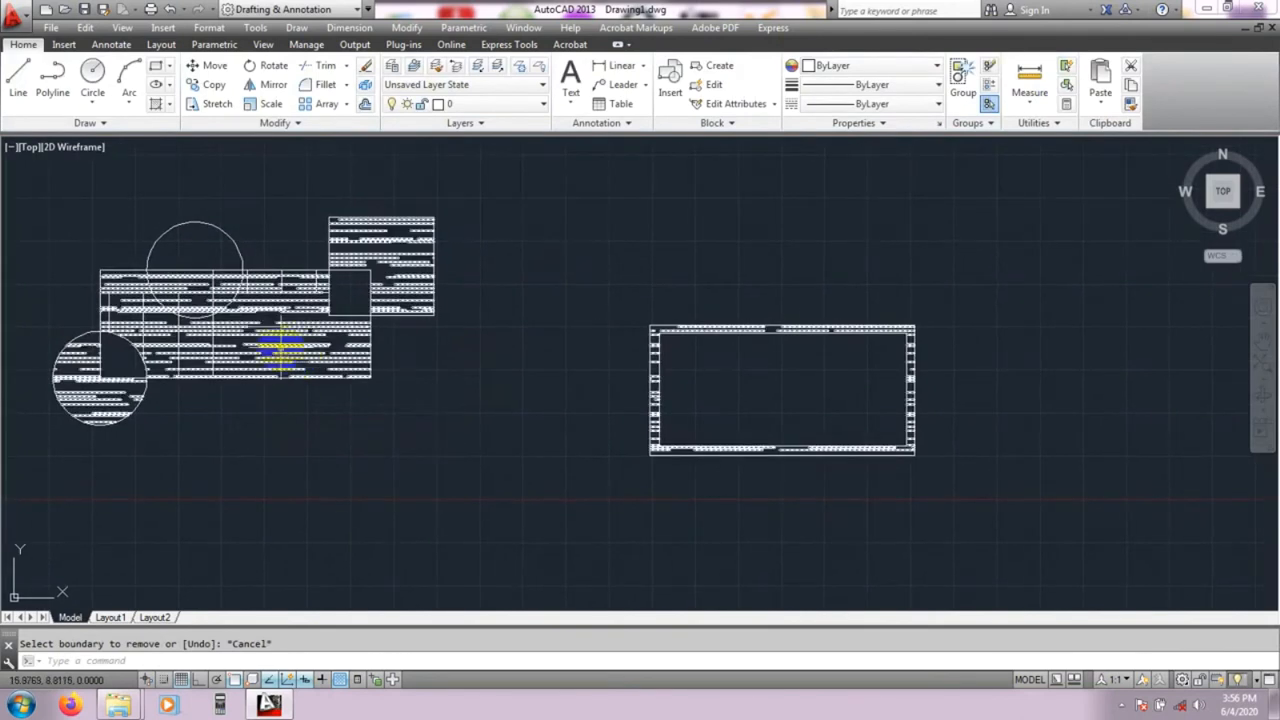
pyautogui.click(297, 330)
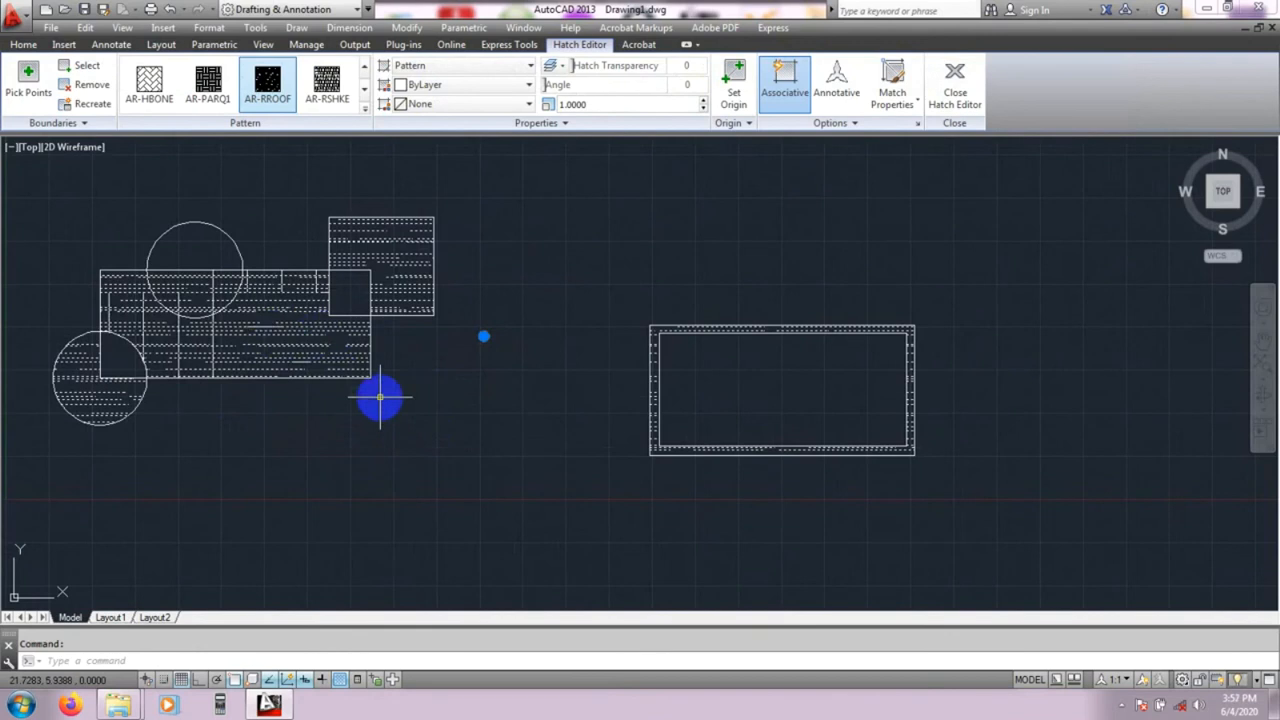
pyautogui.press('Delete')
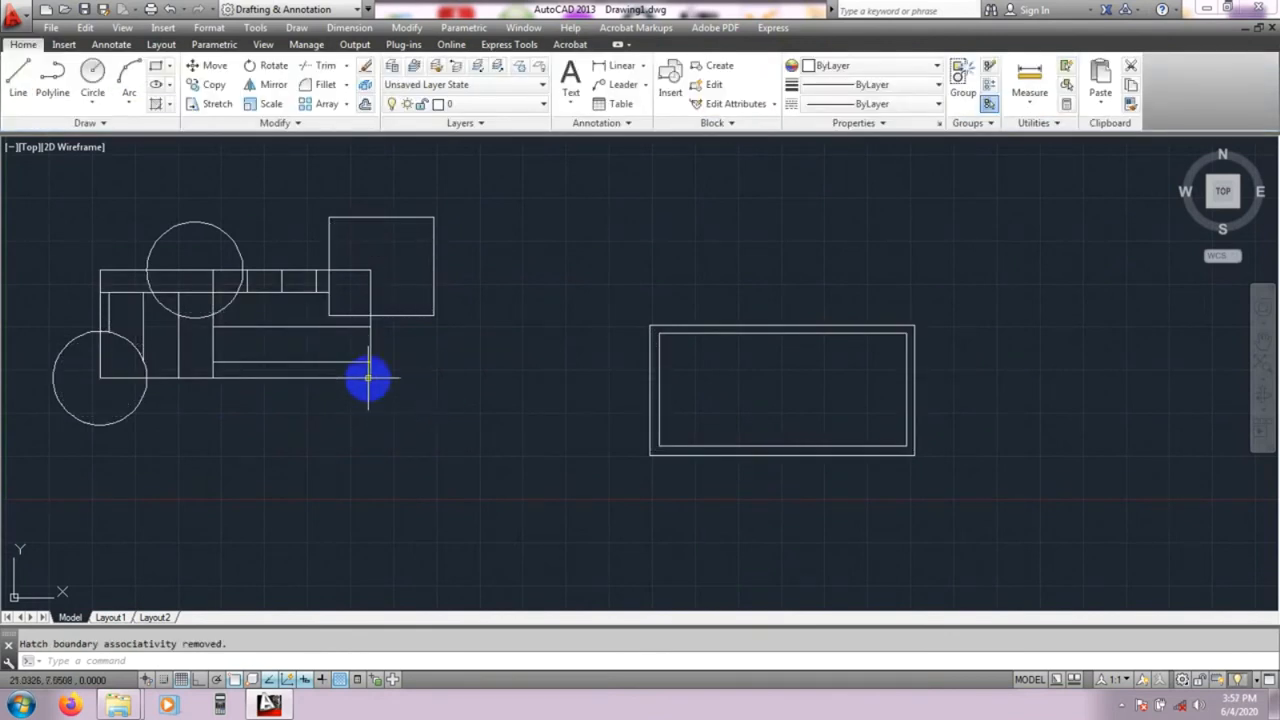
pyautogui.click(292, 331)
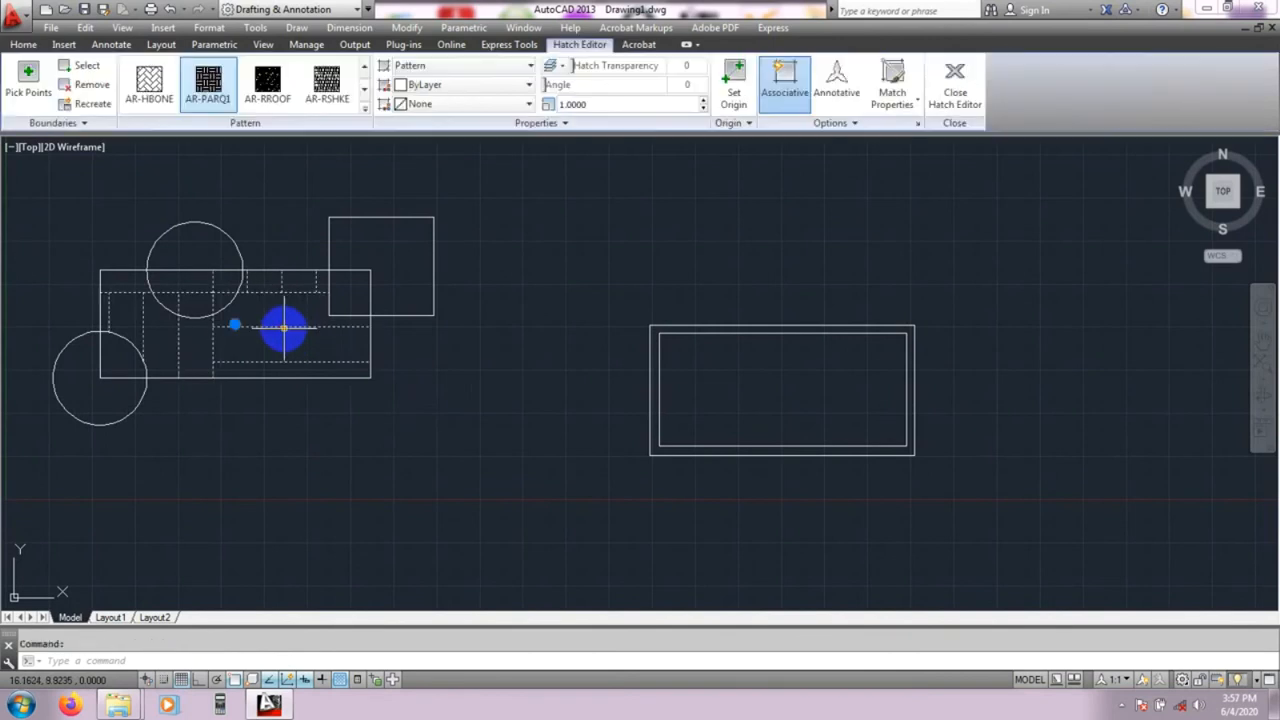
pyautogui.press('Escape')
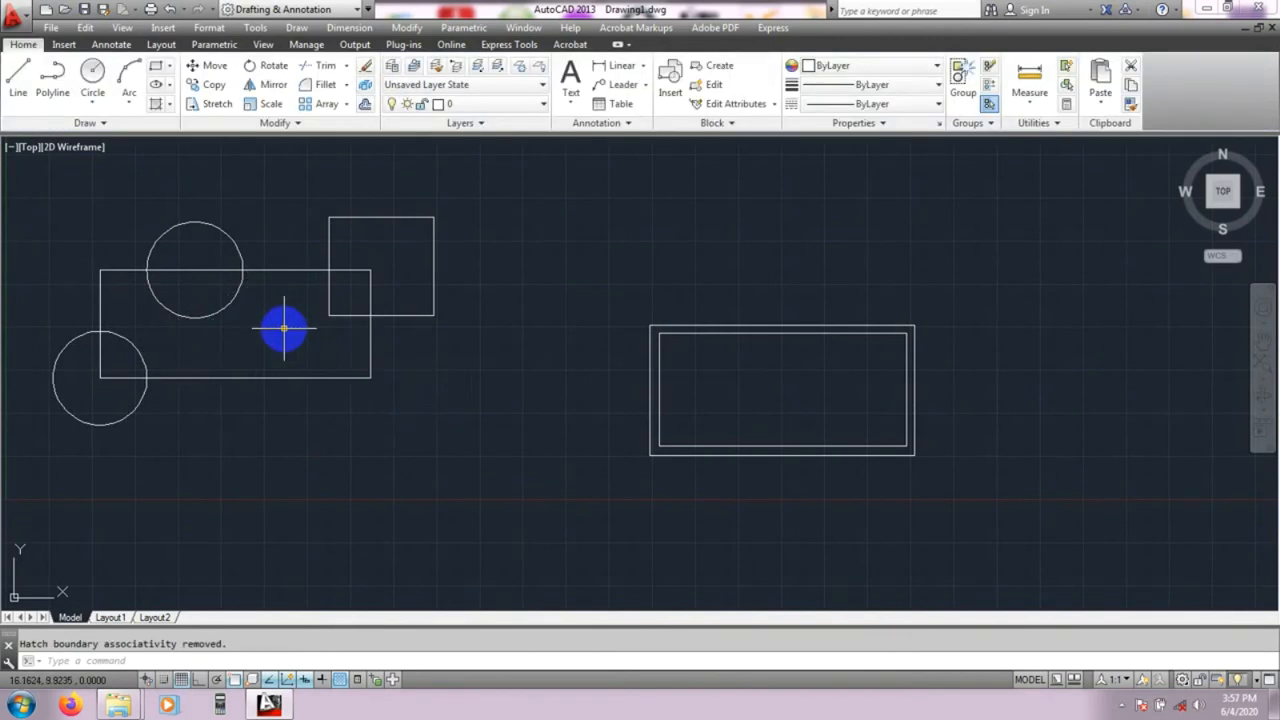
pyautogui.click(497, 375)
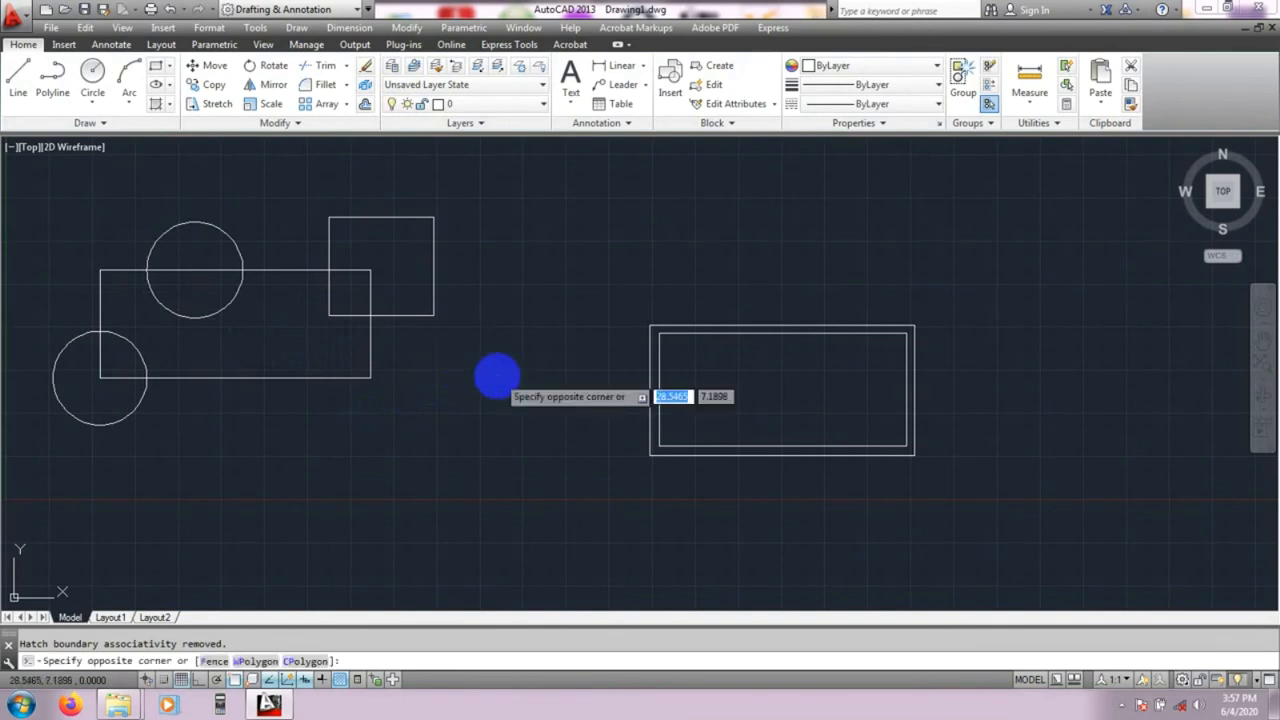
pyautogui.press('Escape')
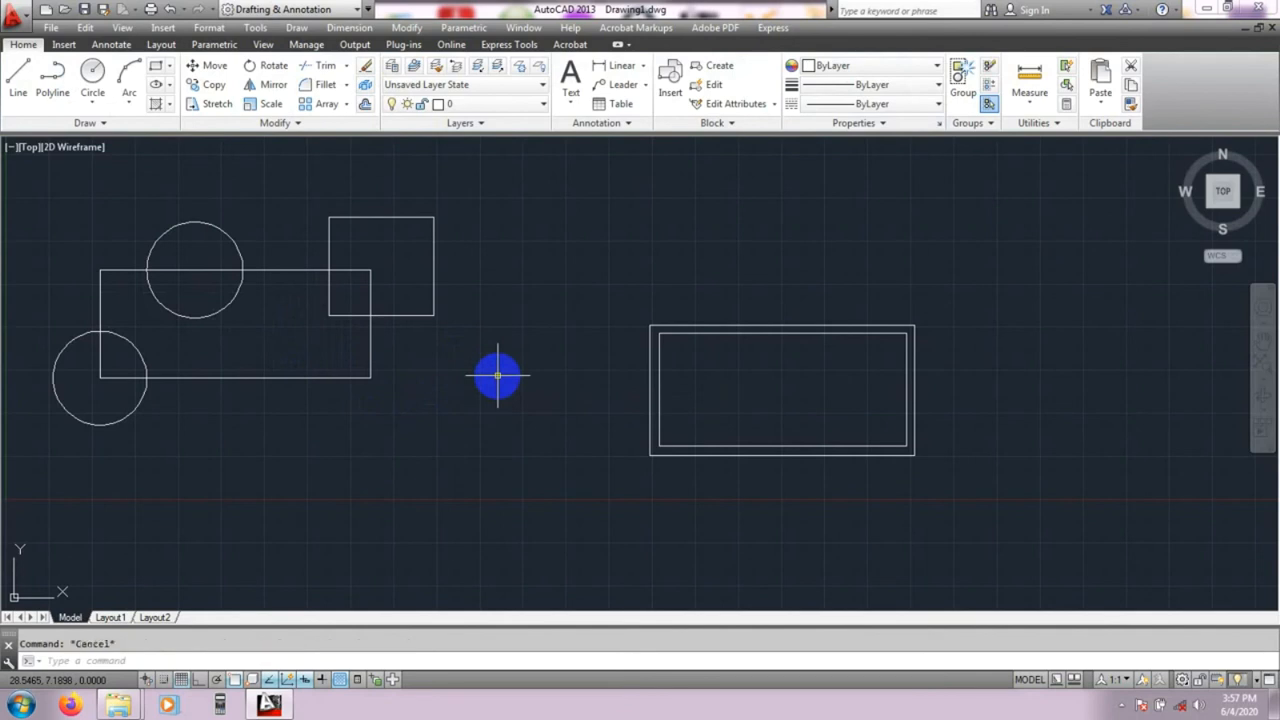
# - Start a new hatch with the GRAVEL pattern
pyautogui.write('h')
pyautogui.press('Return')
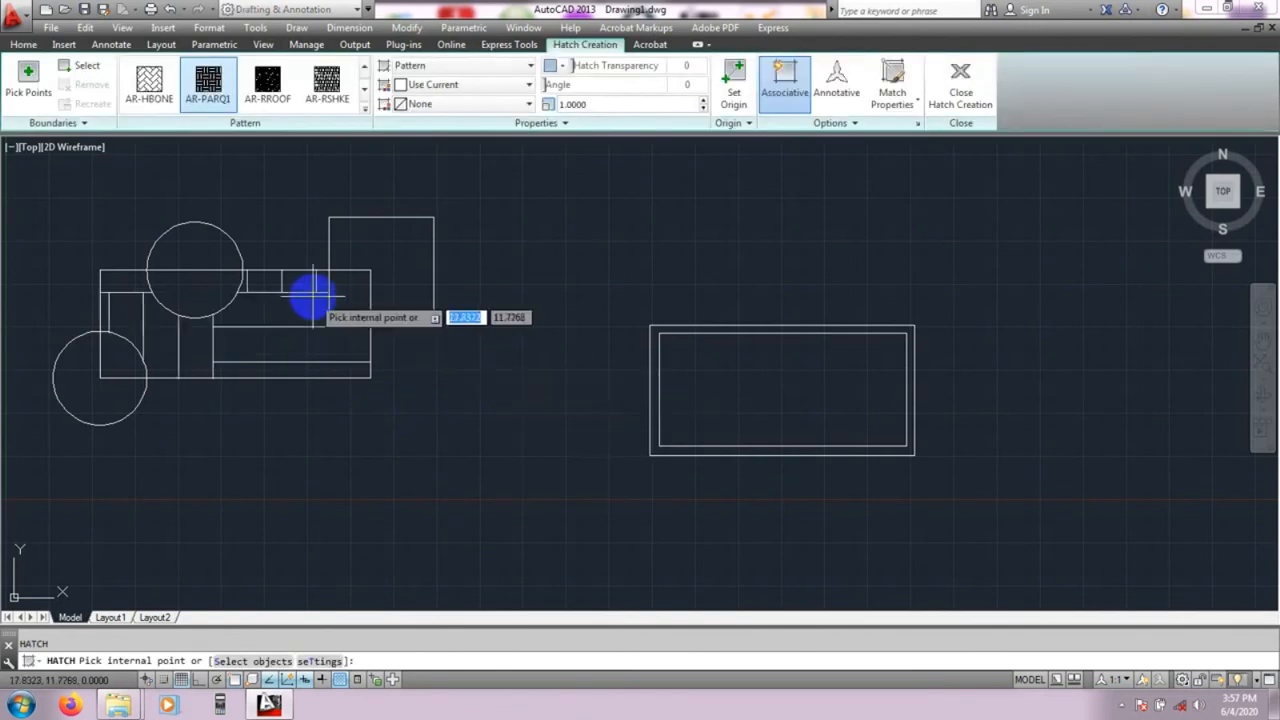
pyautogui.click(366, 109)
pyautogui.scroll(-5, 326, 200)
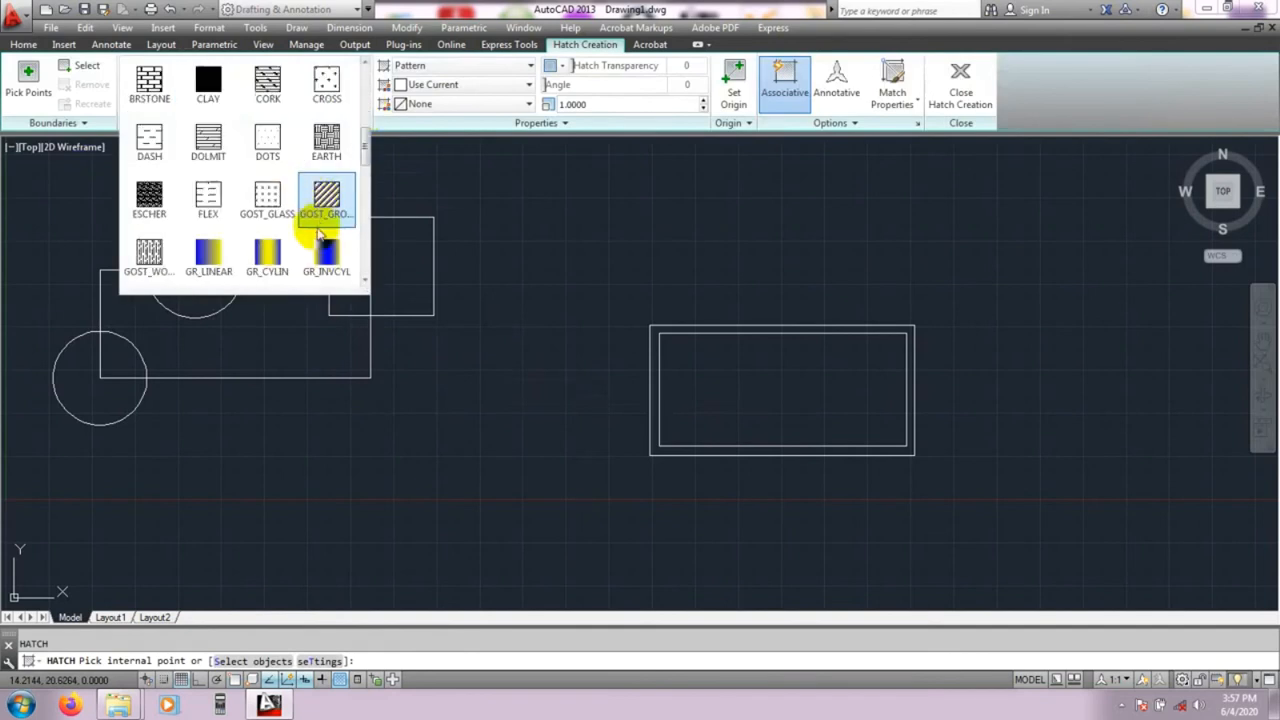
pyautogui.scroll(-5, 265, 253)
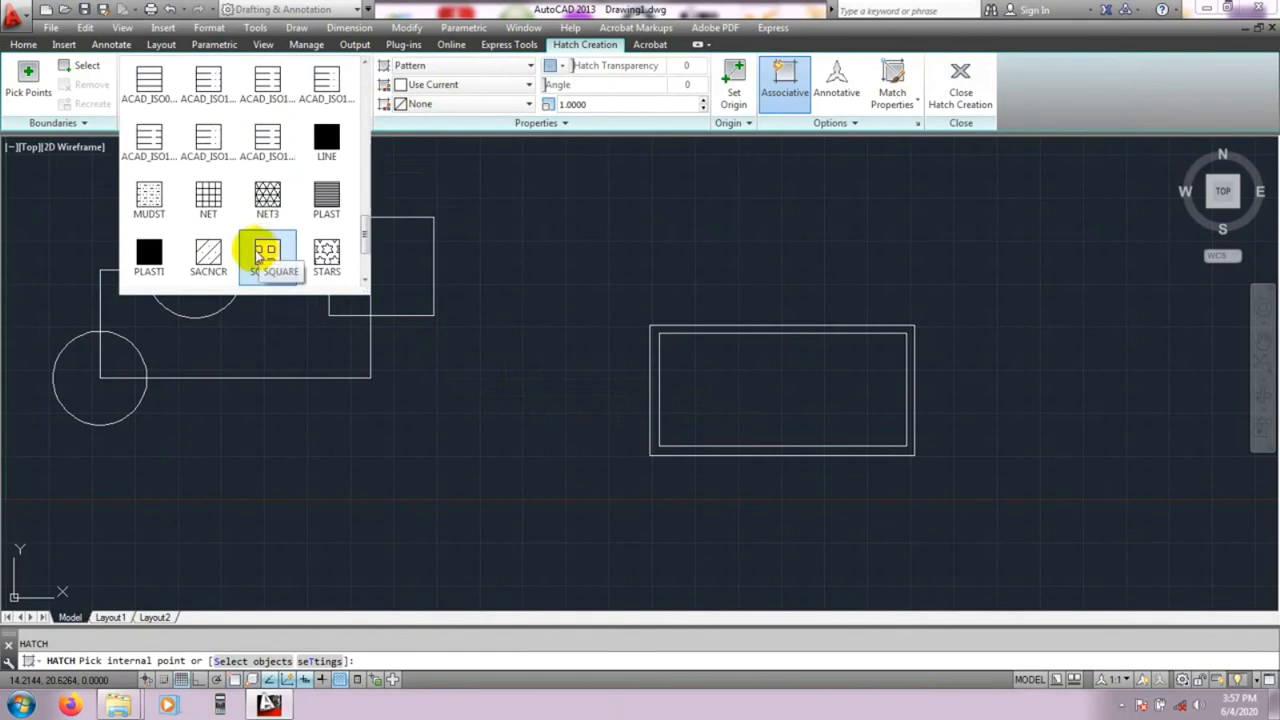
pyautogui.scroll(-2, 279, 237)
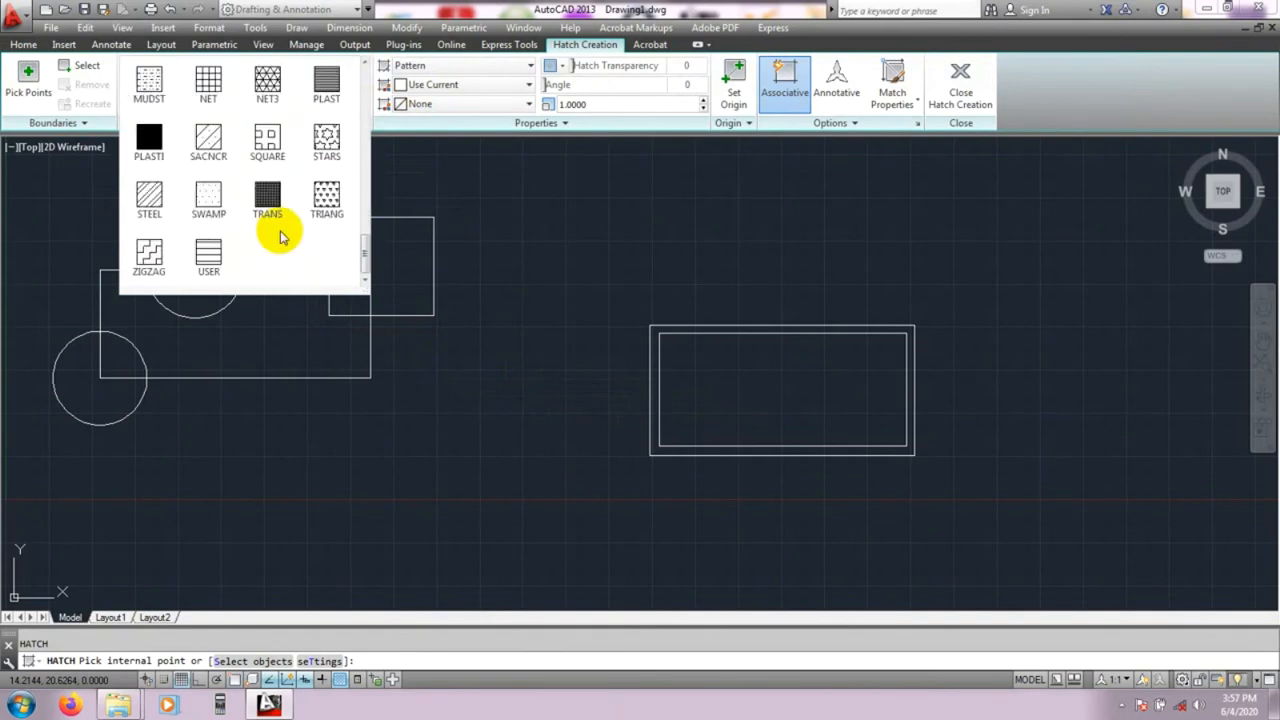
pyautogui.scroll(4, 279, 237)
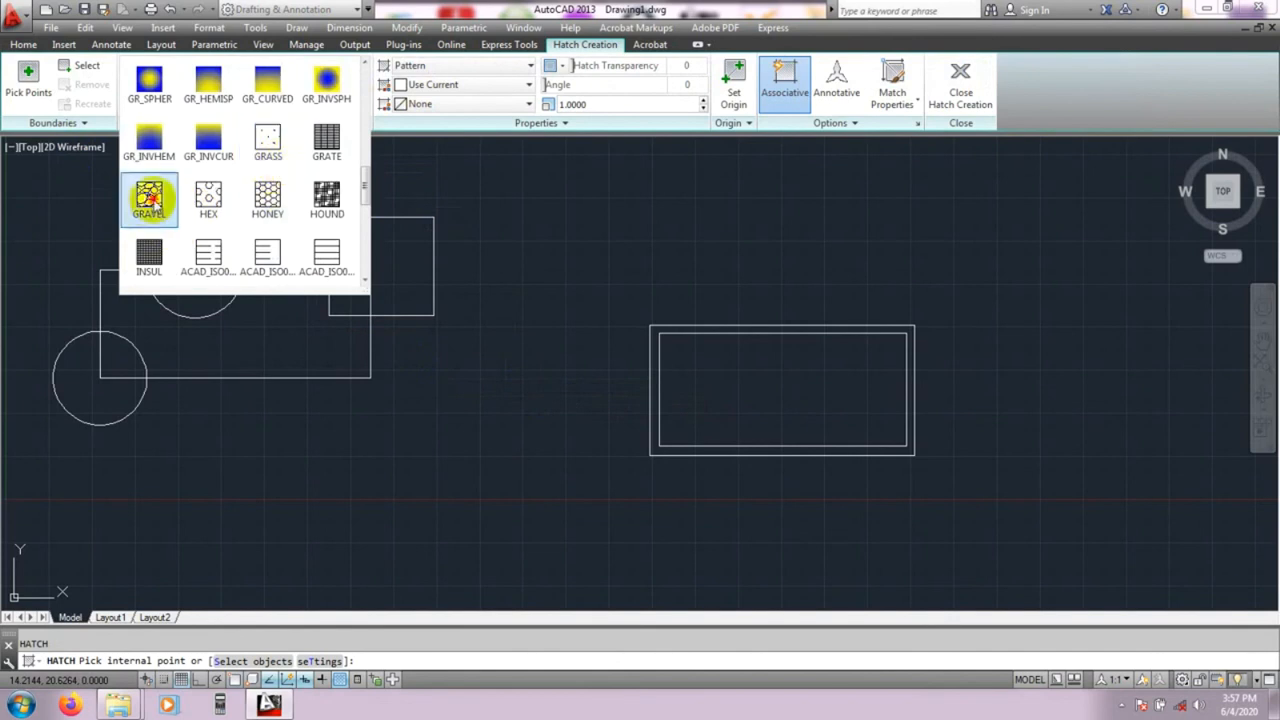
pyautogui.click(150, 200)
# - Pick internal points in the wide rectangle, nearly square rectangle, both circles and the band between the nested rectangles
pyautogui.click(246, 330)
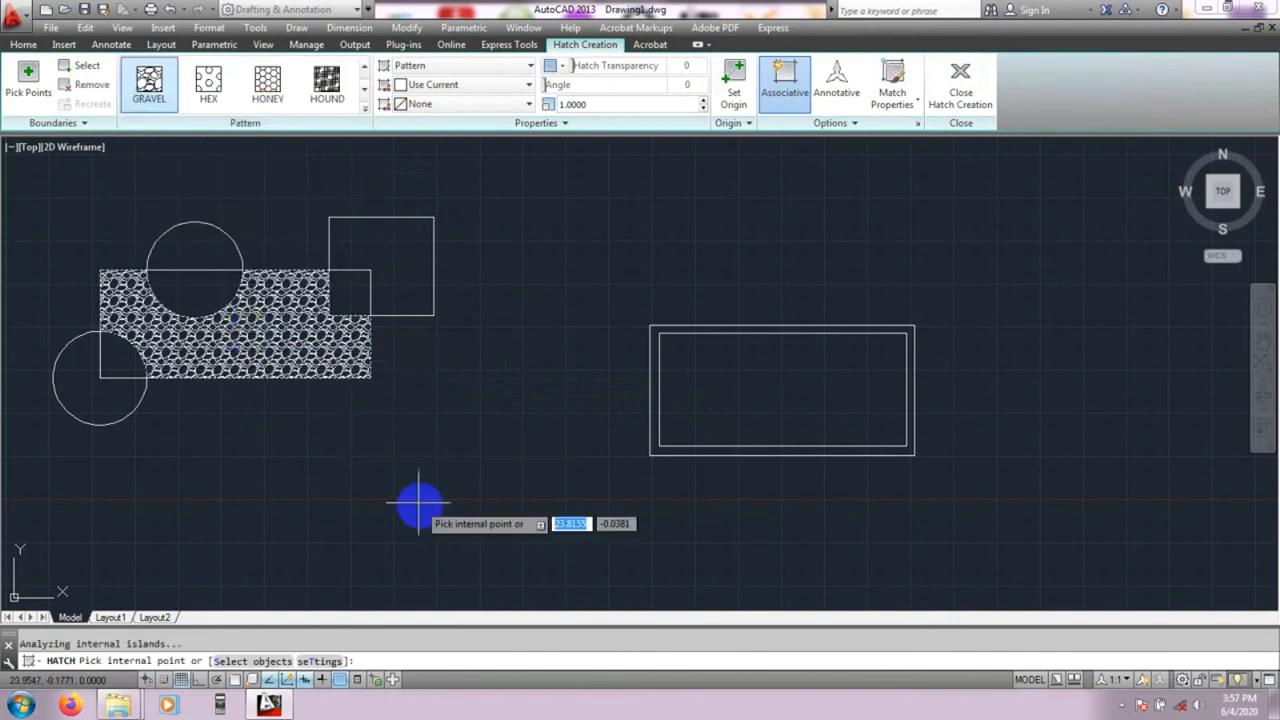
pyautogui.click(388, 266)
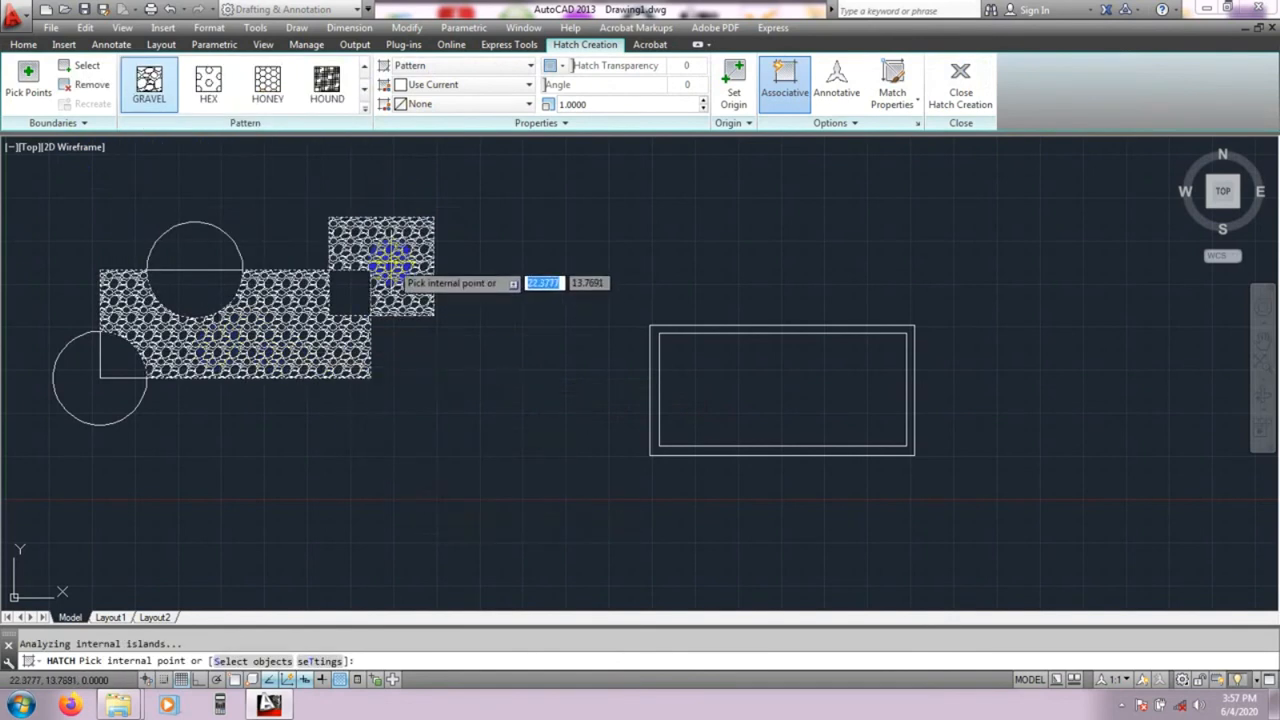
pyautogui.click(180, 232)
pyautogui.click(72, 402)
pyautogui.click(655, 345)
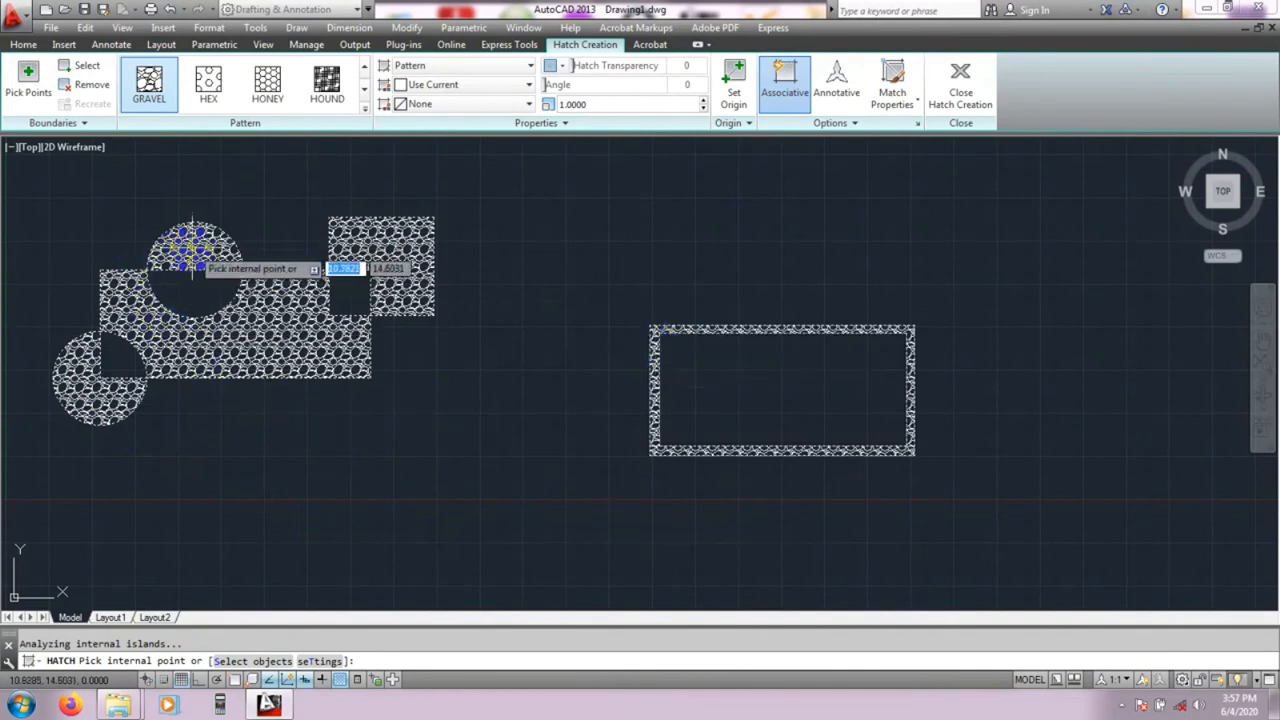
pyautogui.scroll(4, 281, 289)
pyautogui.scroll(-2, 296, 370)
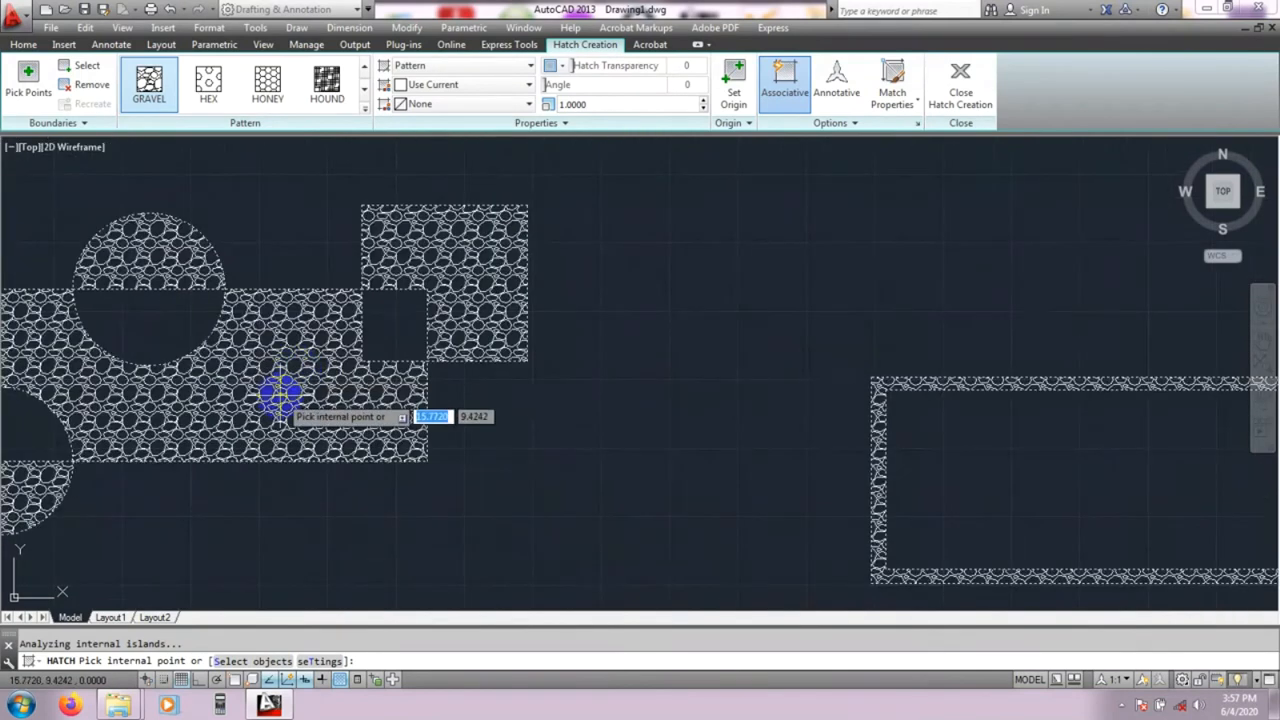
pyautogui.scroll(-3, 281, 395)
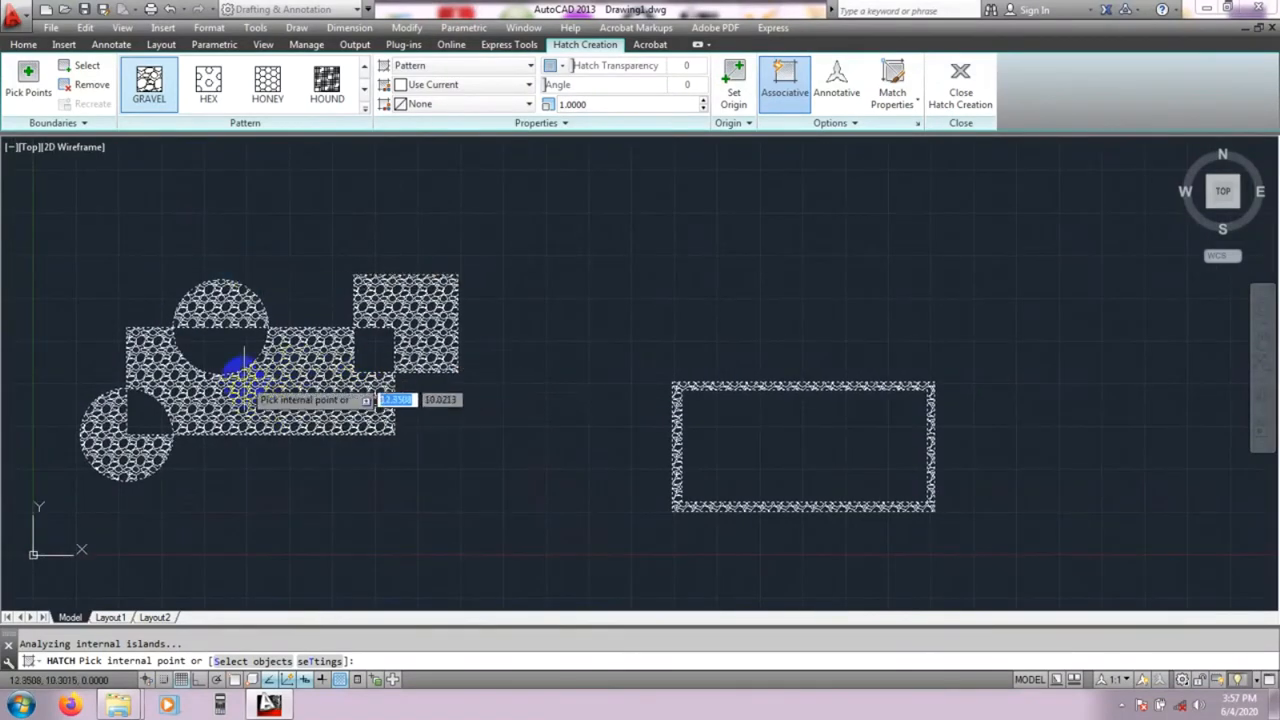
# - Preview the hatch with the Solid and Gradient types and return its type to Pattern
pyautogui.click(513, 70)
pyautogui.click(432, 86)
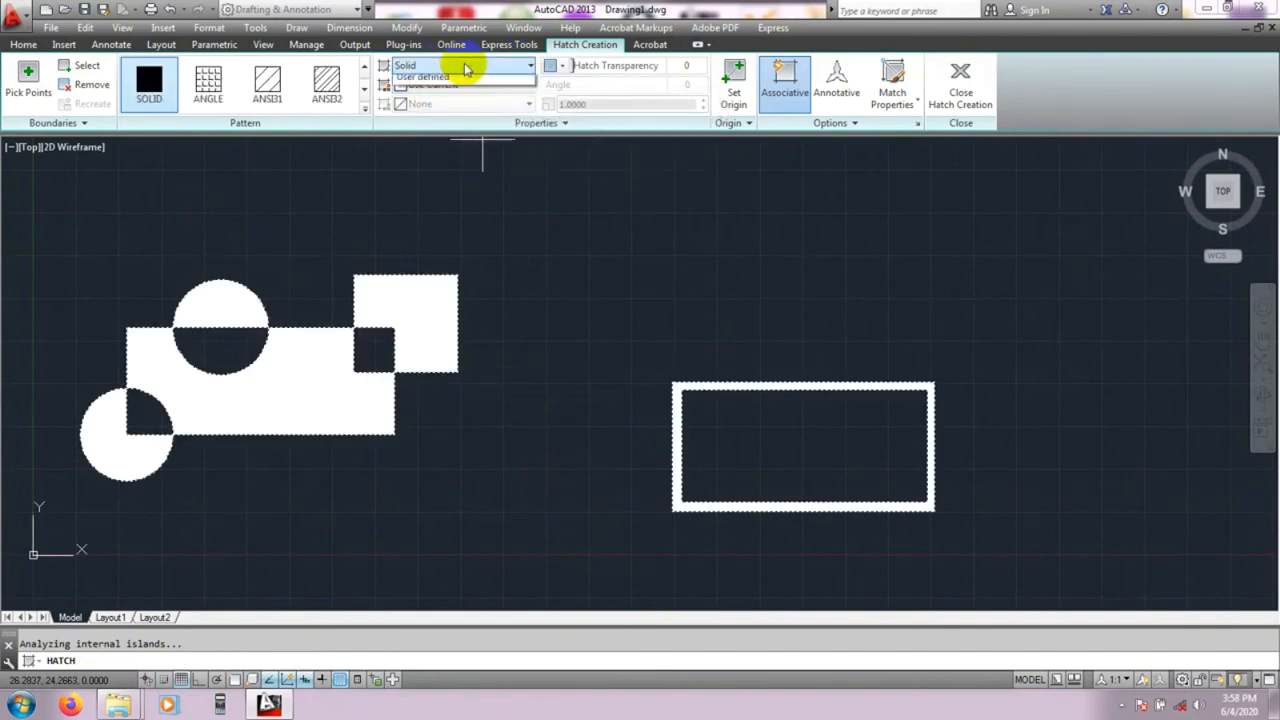
pyautogui.click(465, 67)
pyautogui.click(443, 104)
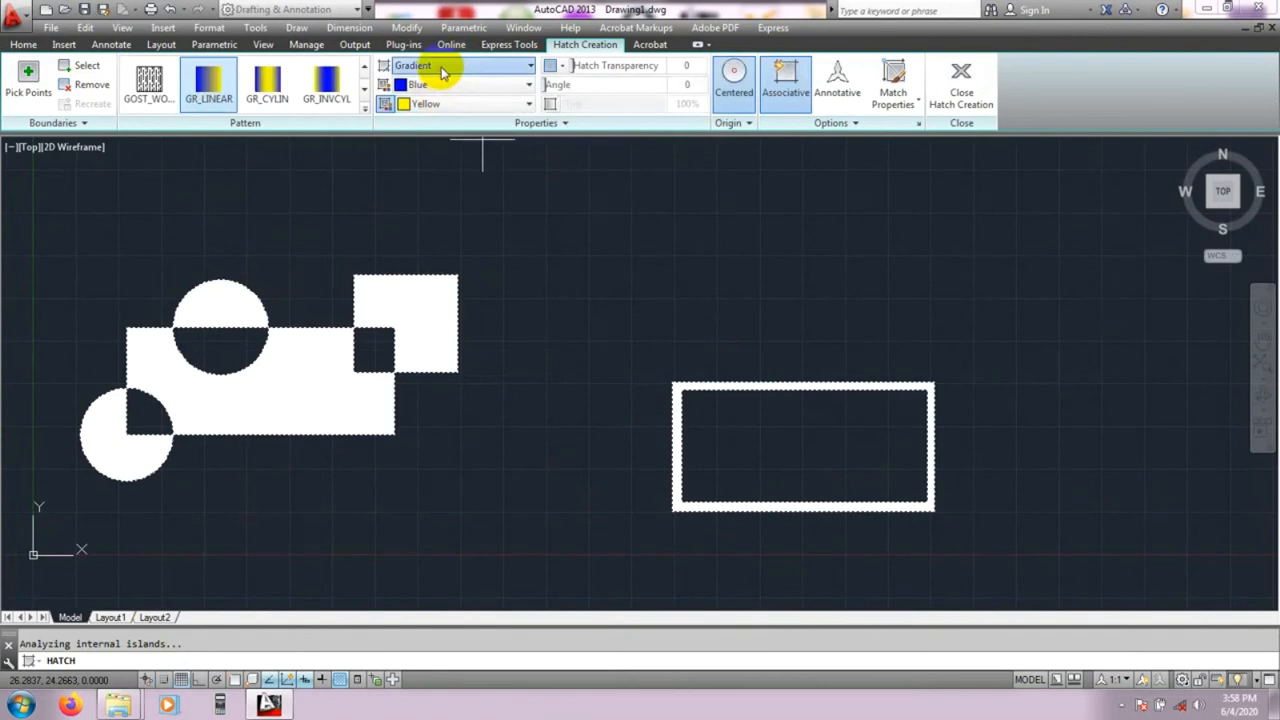
pyautogui.click(443, 67)
pyautogui.click(449, 118)
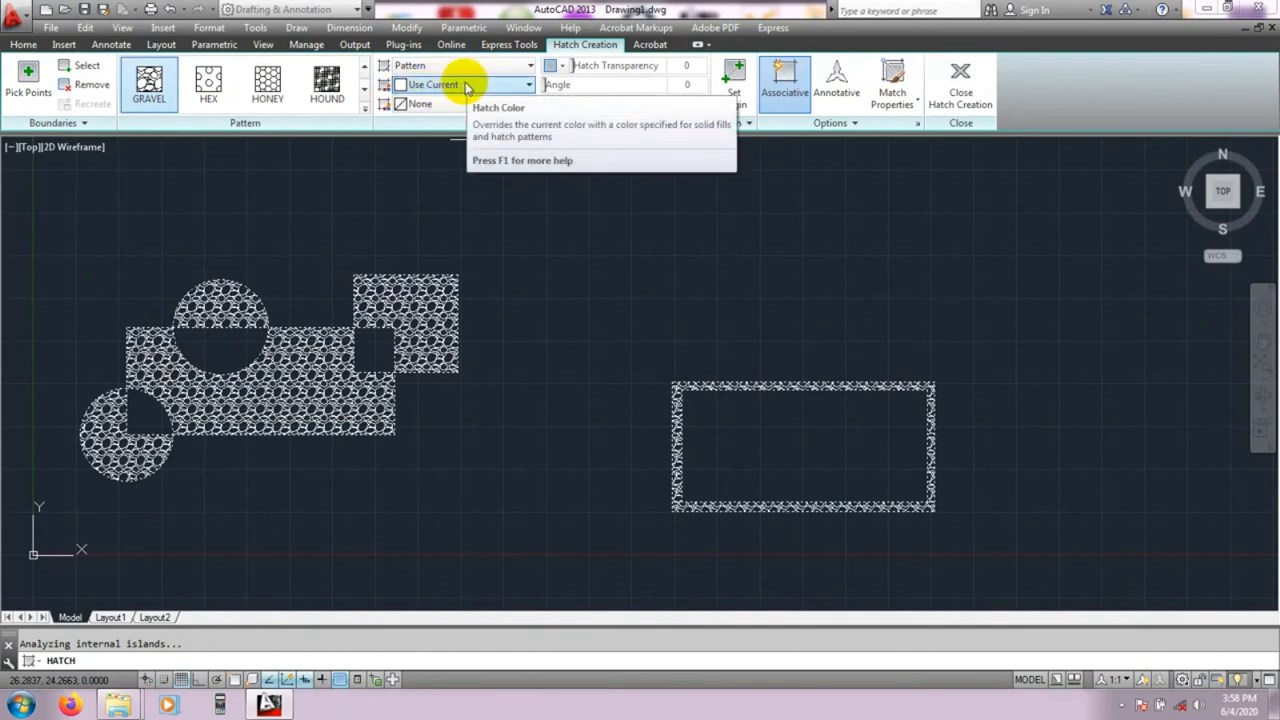
# - Try Red as the color of the GRAVEL hatch and settle on Yellow
pyautogui.click(466, 86)
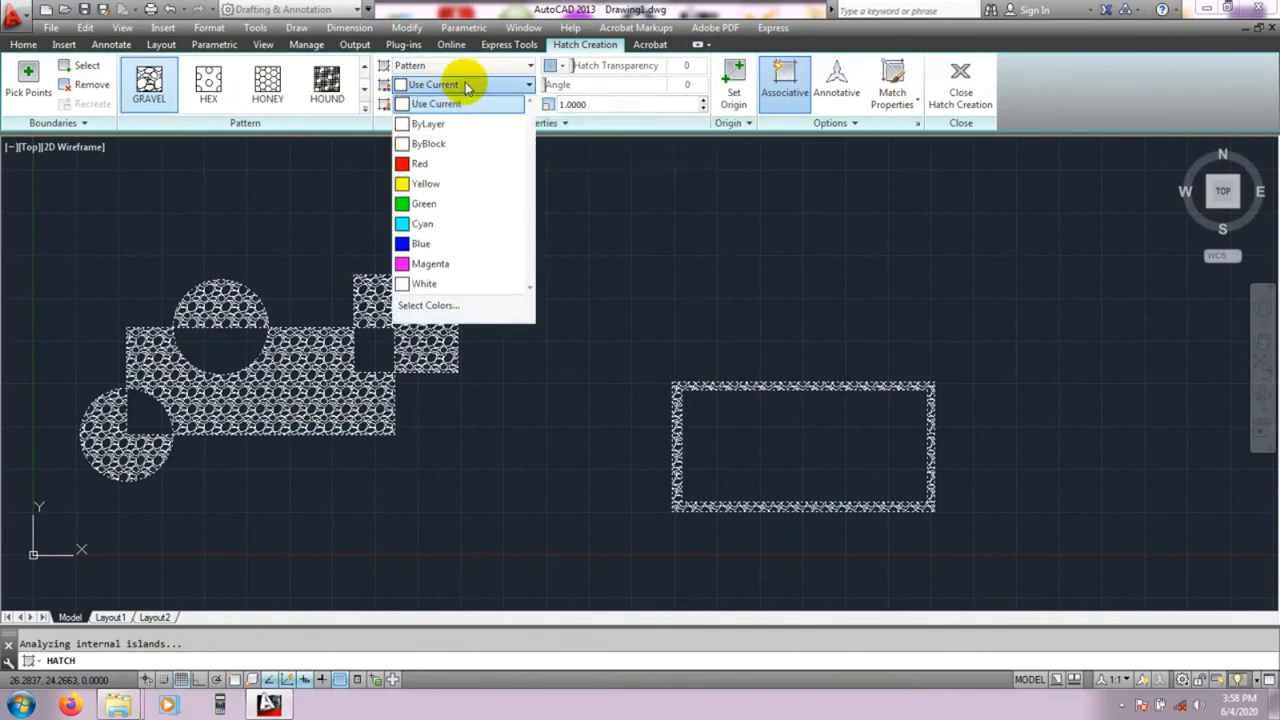
pyautogui.click(444, 168)
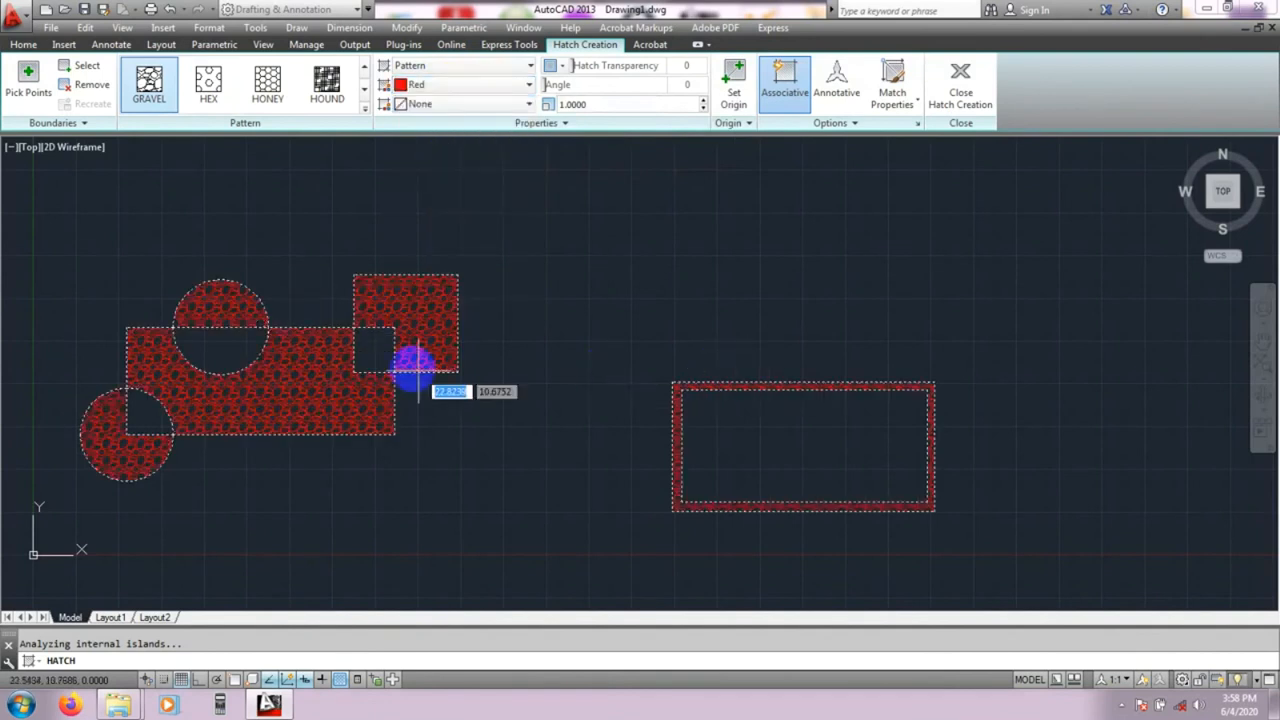
pyautogui.click(470, 85)
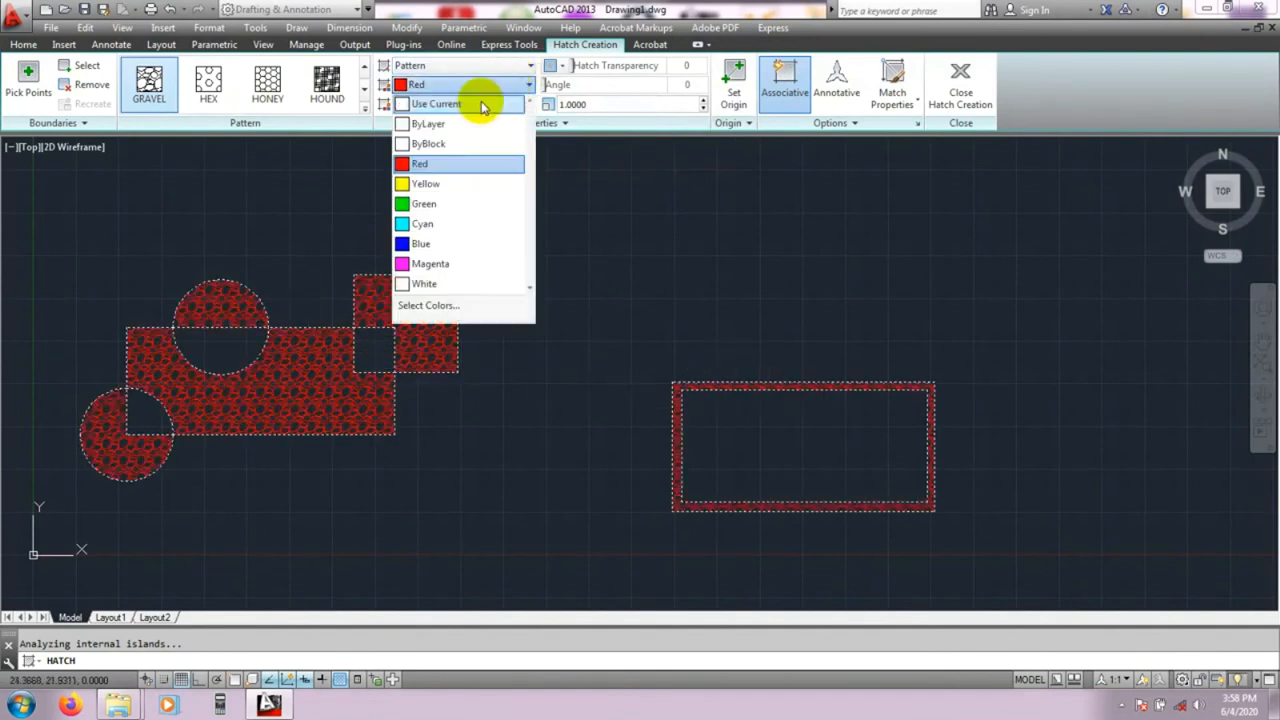
pyautogui.click(432, 188)
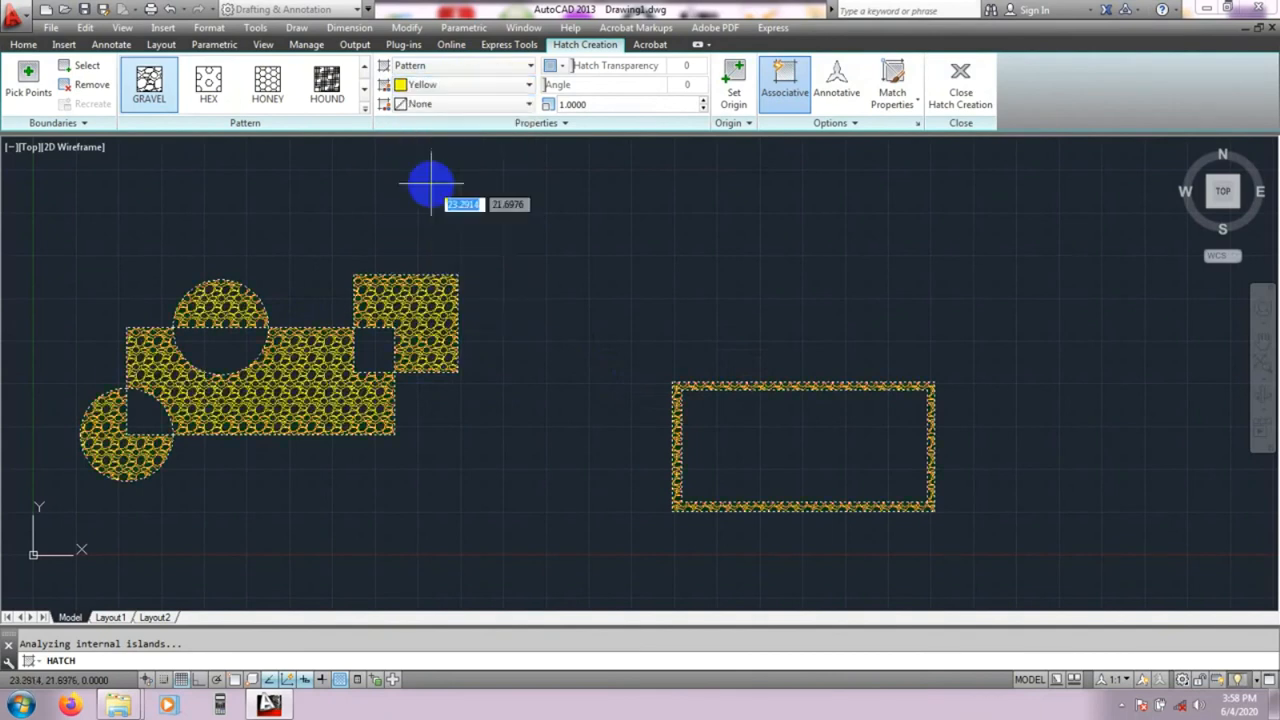
# - Preview a Yellow background color behind the hatch and return the background to None
pyautogui.click(438, 105)
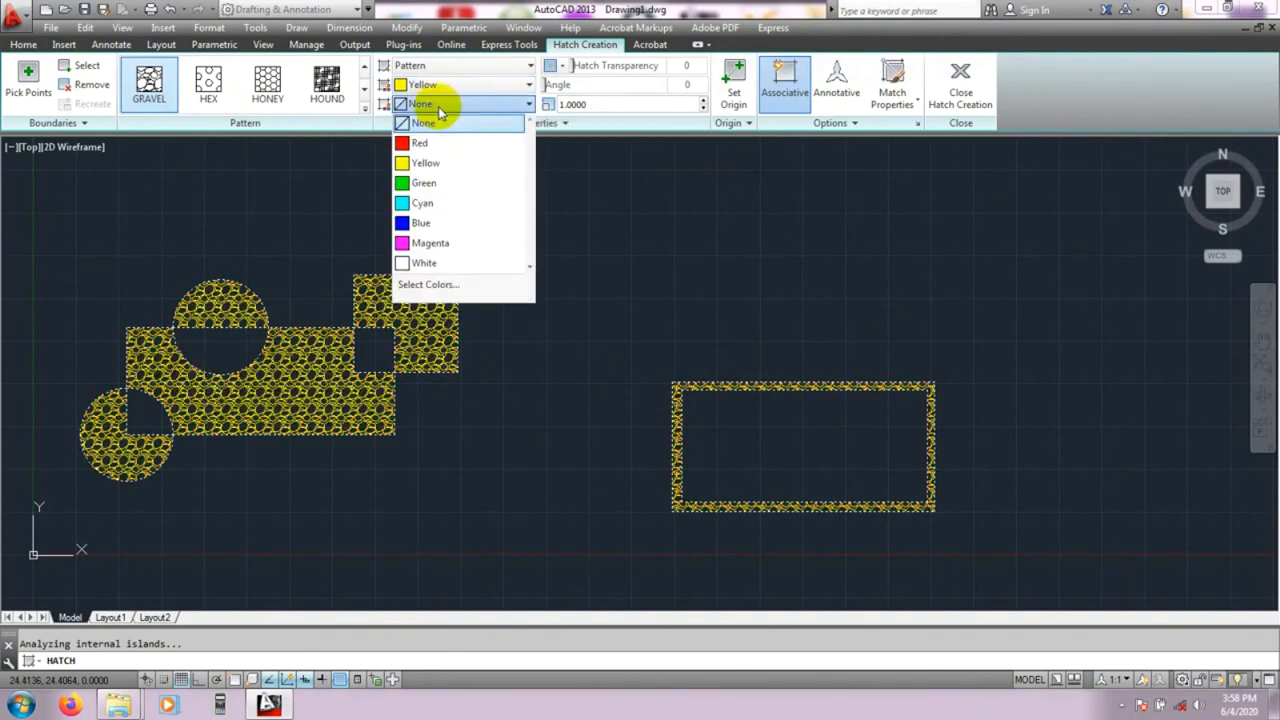
pyautogui.click(430, 163)
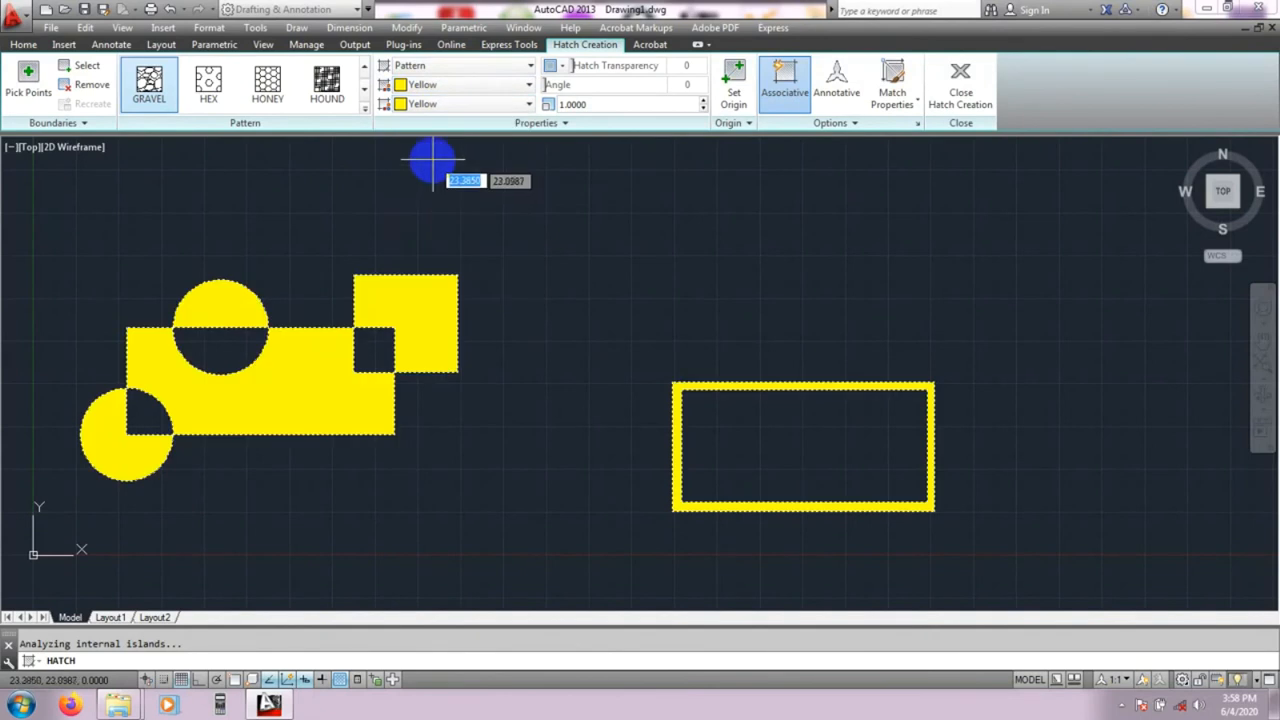
pyautogui.click(443, 110)
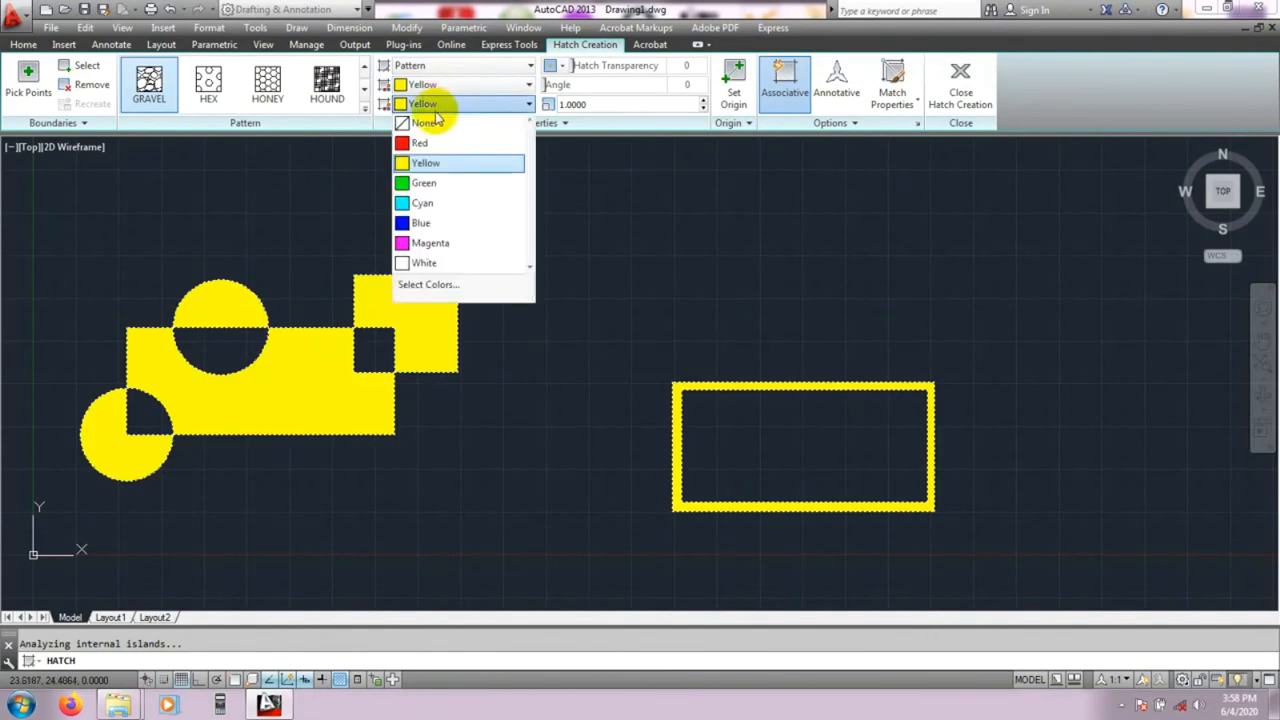
pyautogui.click(425, 122)
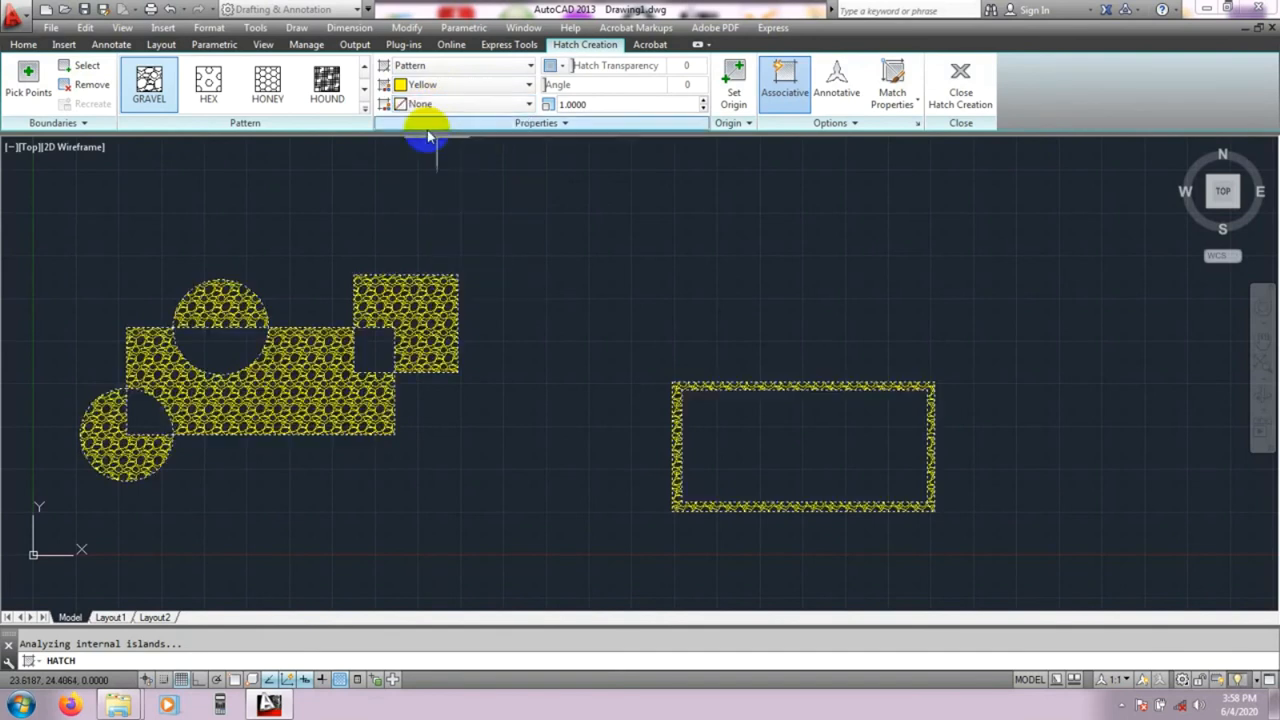
# - Raise the hatch transparency to 90 to compare its appearance and return it to 0
pyautogui.moveTo(563, 299); pyautogui.dragTo(561, 287, button='middle')
pyautogui.moveTo(565, 384); pyautogui.dragTo(569, 369, button='middle')
pyautogui.moveTo(538, 270); pyautogui.dragTo(538, 281, button='middle')
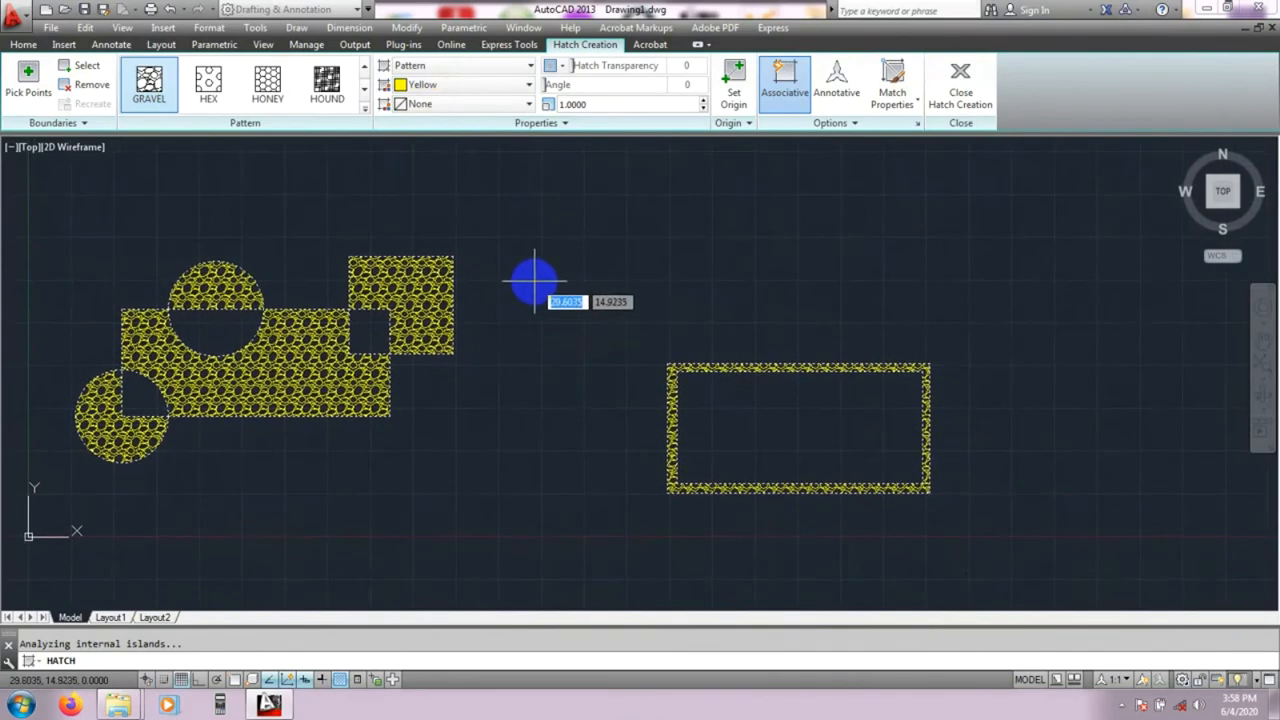
pyautogui.scroll(3, 435, 295)
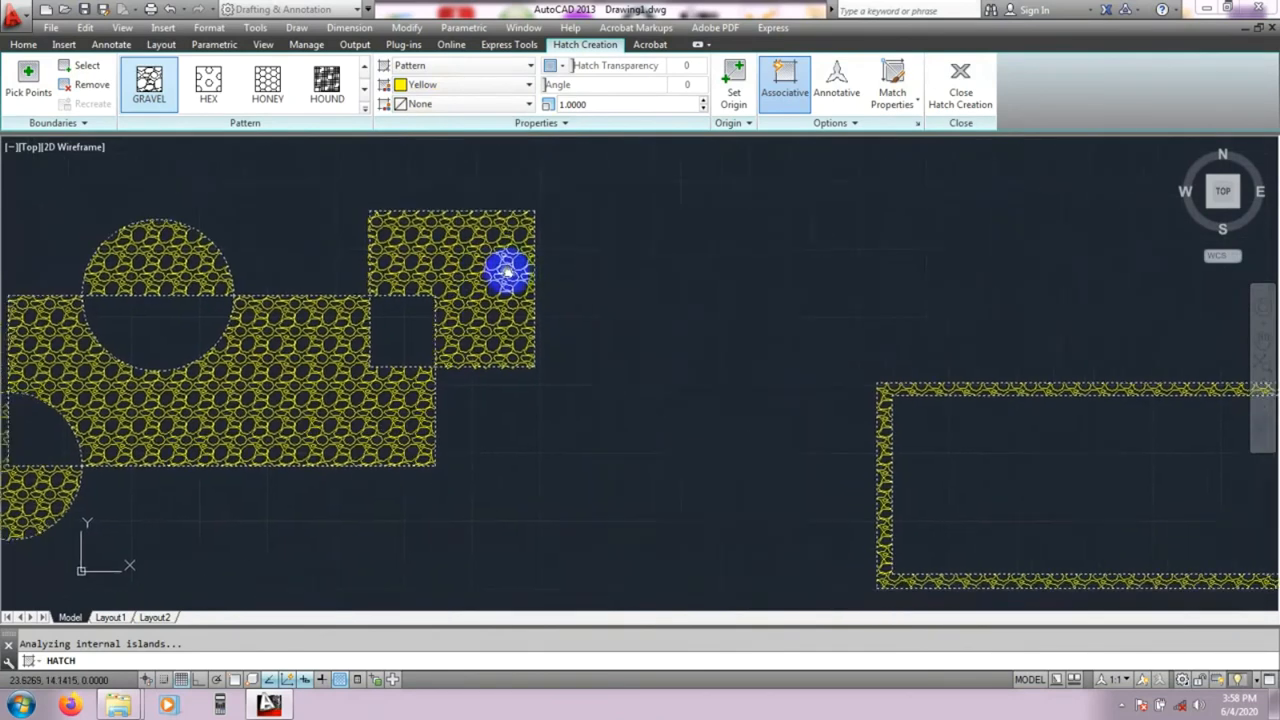
pyautogui.moveTo(583, 277); pyautogui.dragTo(571, 263, button='middle')
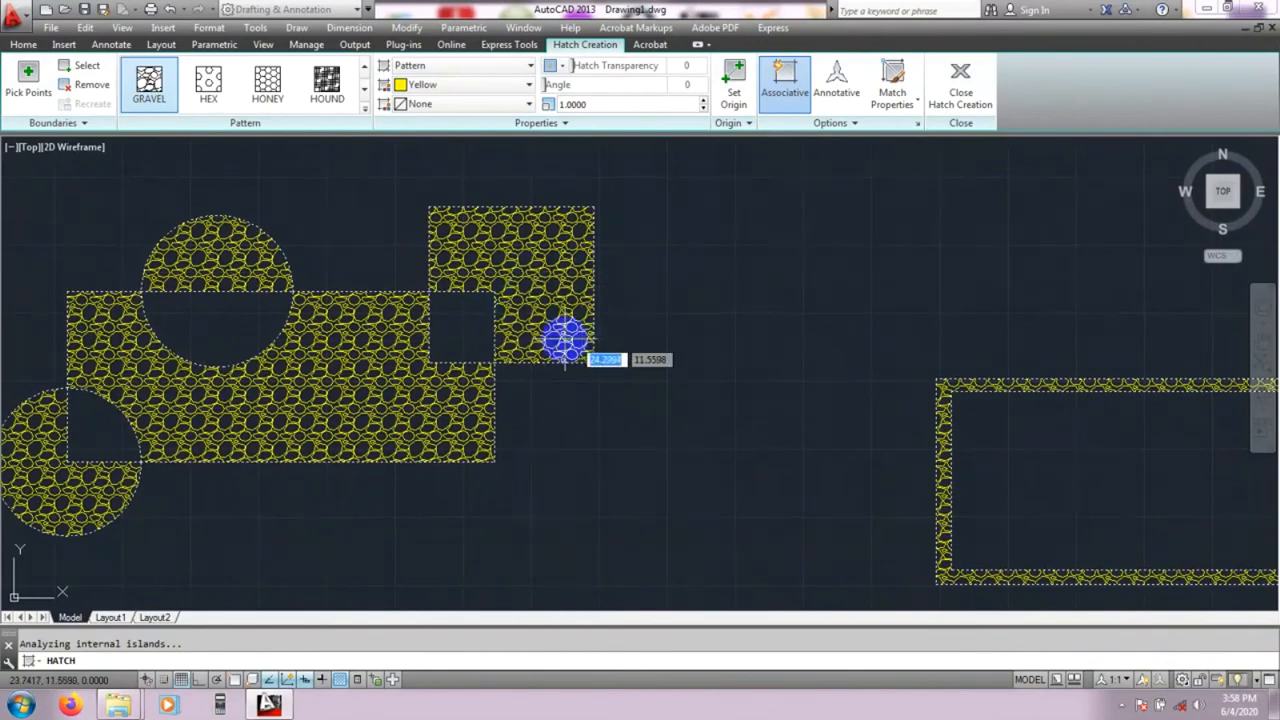
pyautogui.moveTo(669, 294); pyautogui.dragTo(681, 291, button='middle')
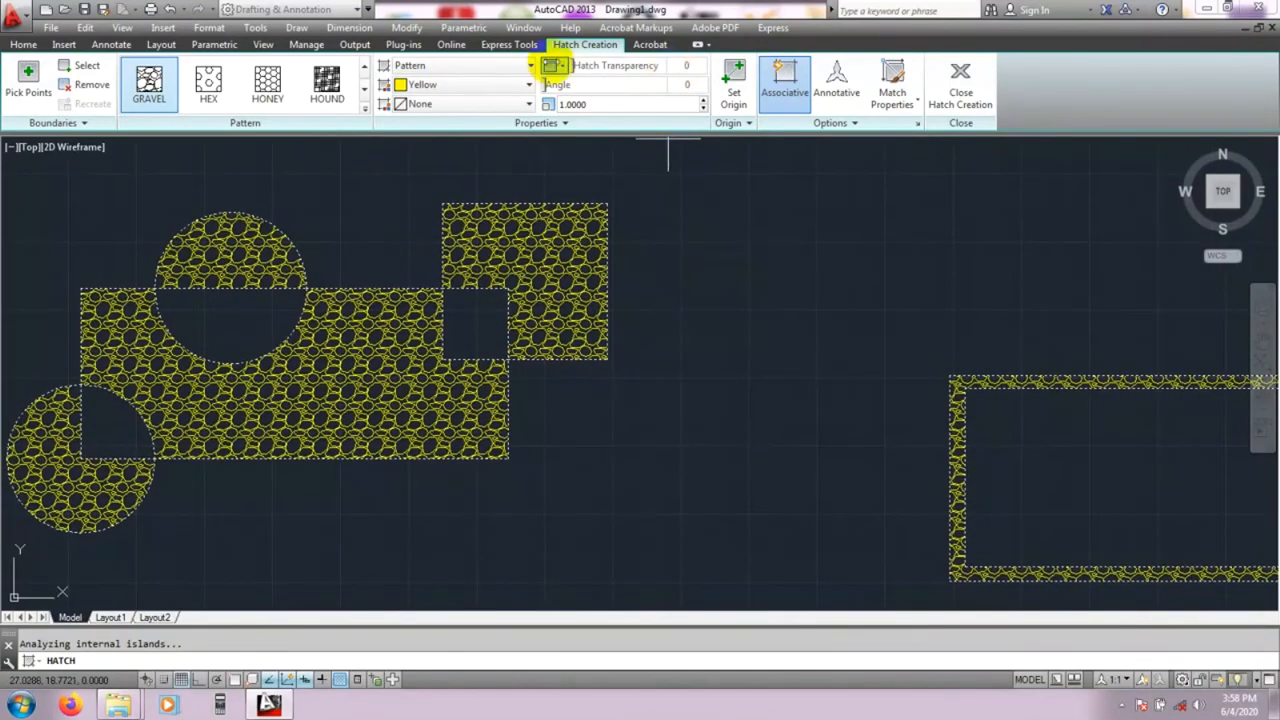
pyautogui.click(572, 65)
pyautogui.moveTo(601, 64); pyautogui.dragTo(692, 64)
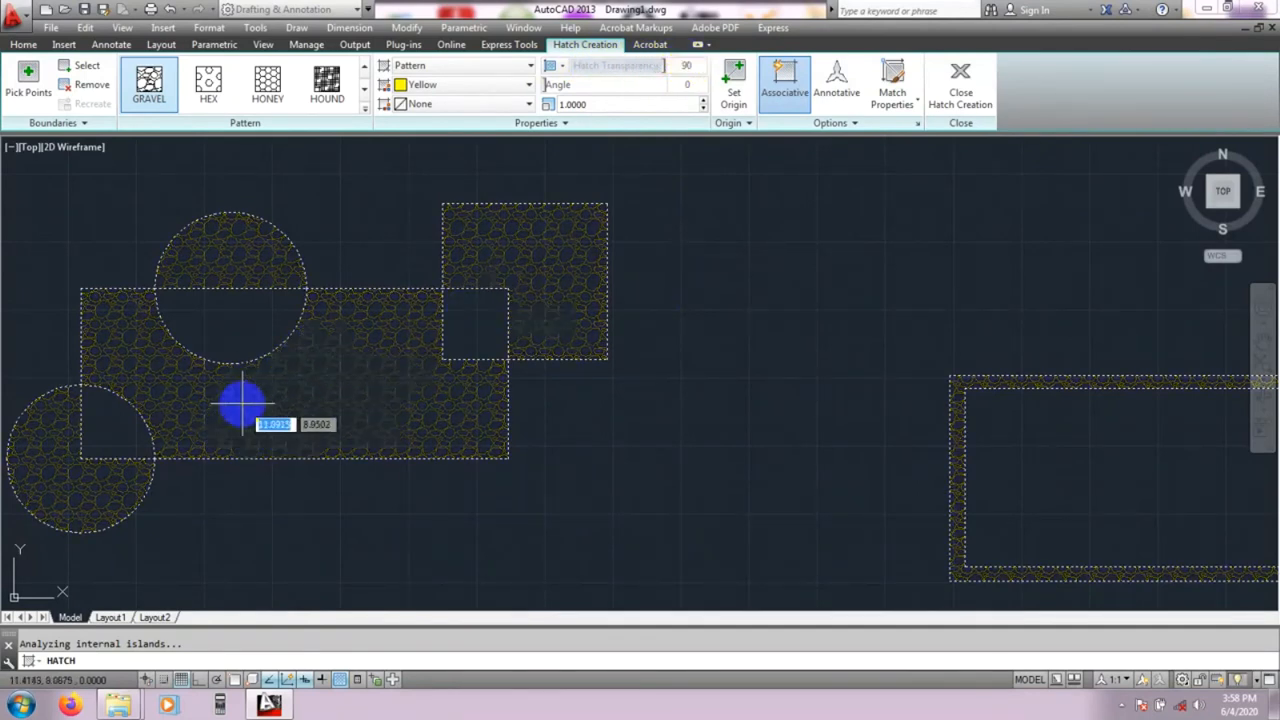
pyautogui.moveTo(350, 397)
pyautogui.mouseDown(button='middle')
pyautogui.moveTo(376, 377)
pyautogui.moveTo(433, 368)
pyautogui.mouseUp(button='middle')
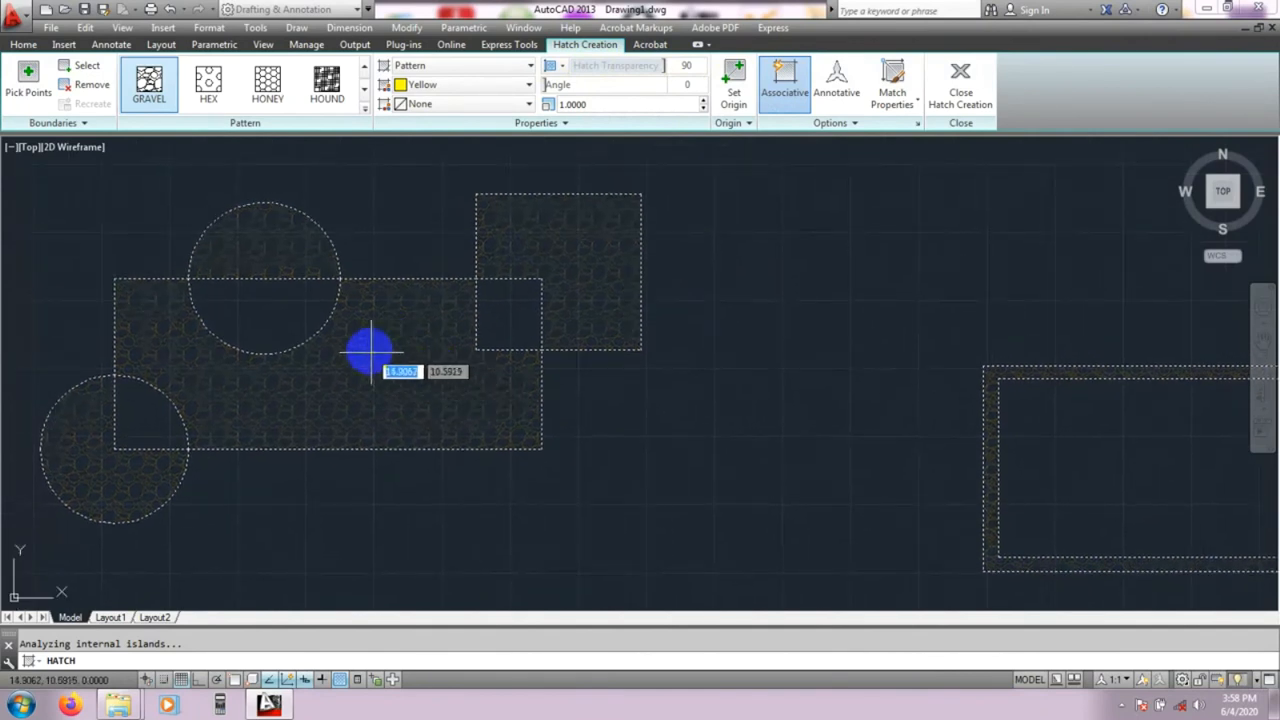
pyautogui.moveTo(663, 65); pyautogui.dragTo(520, 64)
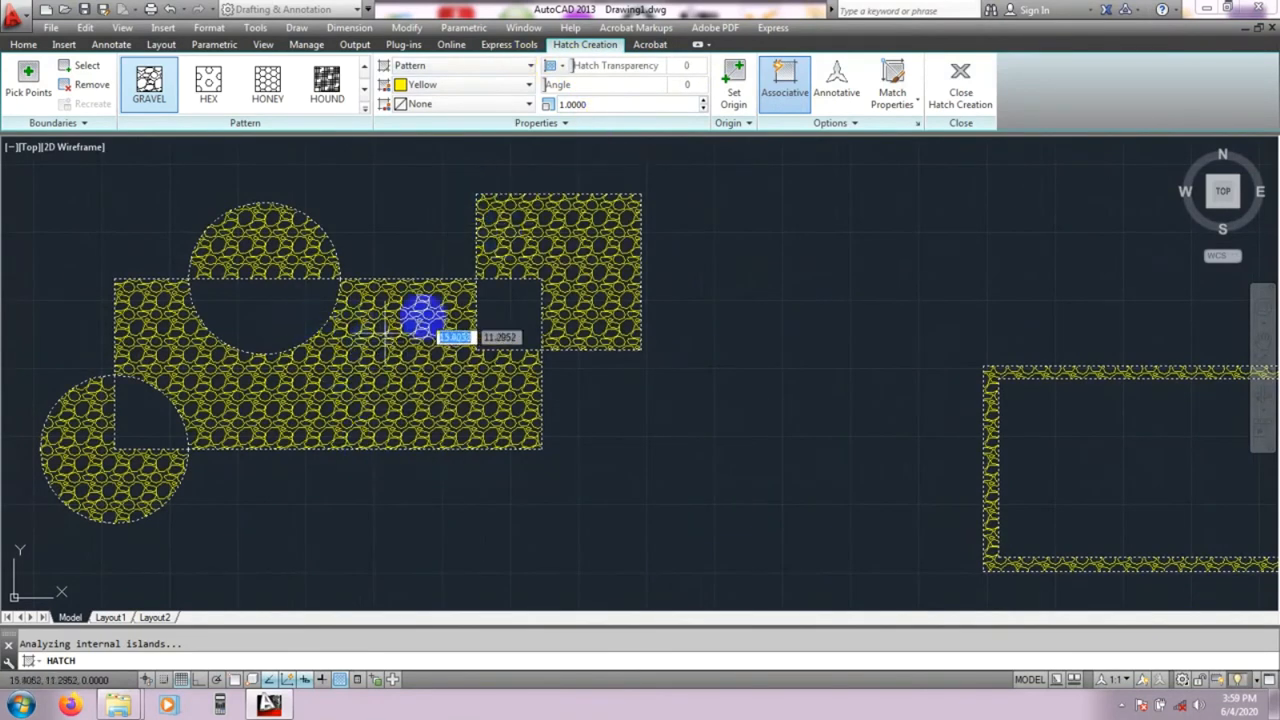
# - Enlarge the GRAVEL hatch with a scale of 2 and restore the scale to 1
pyautogui.click(600, 104)
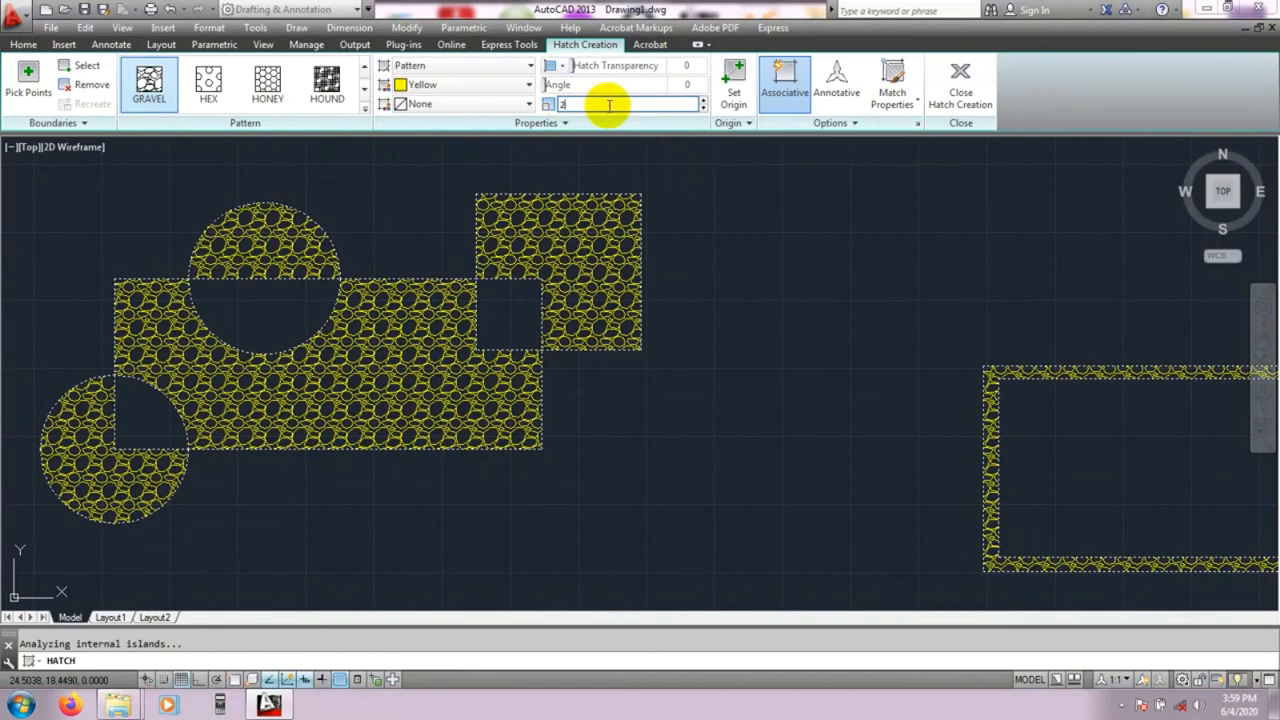
pyautogui.press('Return')
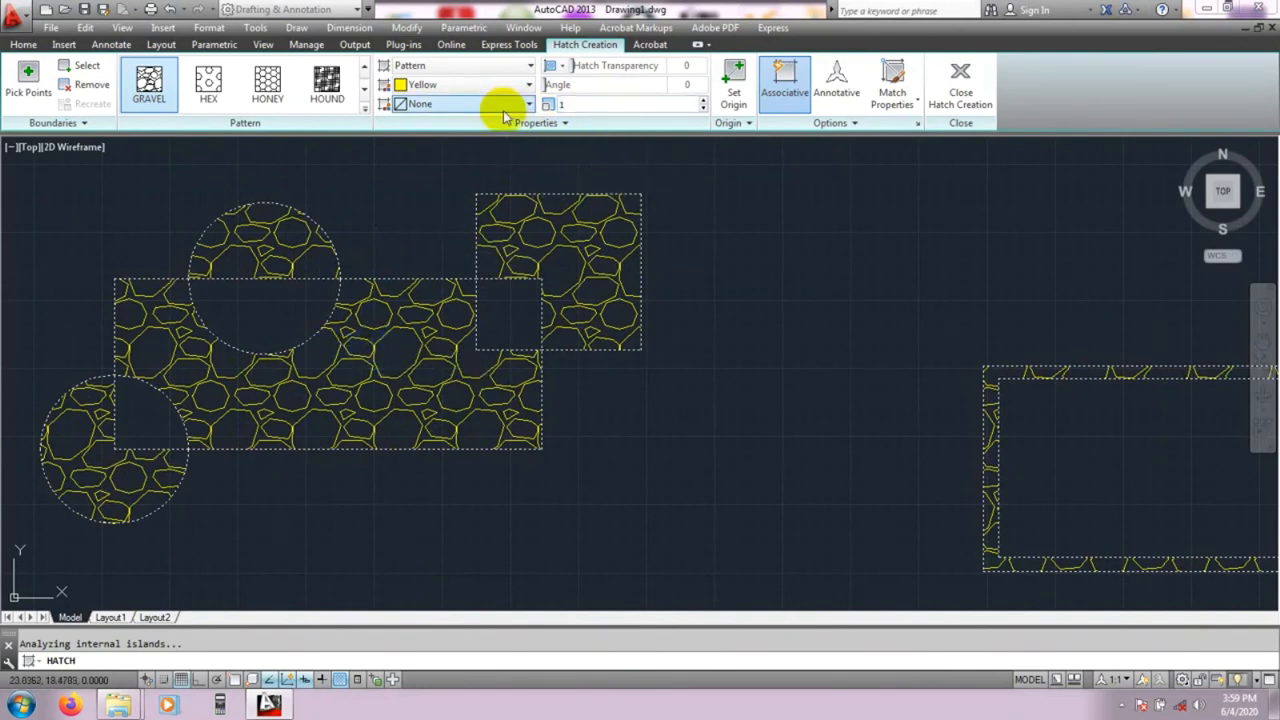
pyautogui.press('Return')
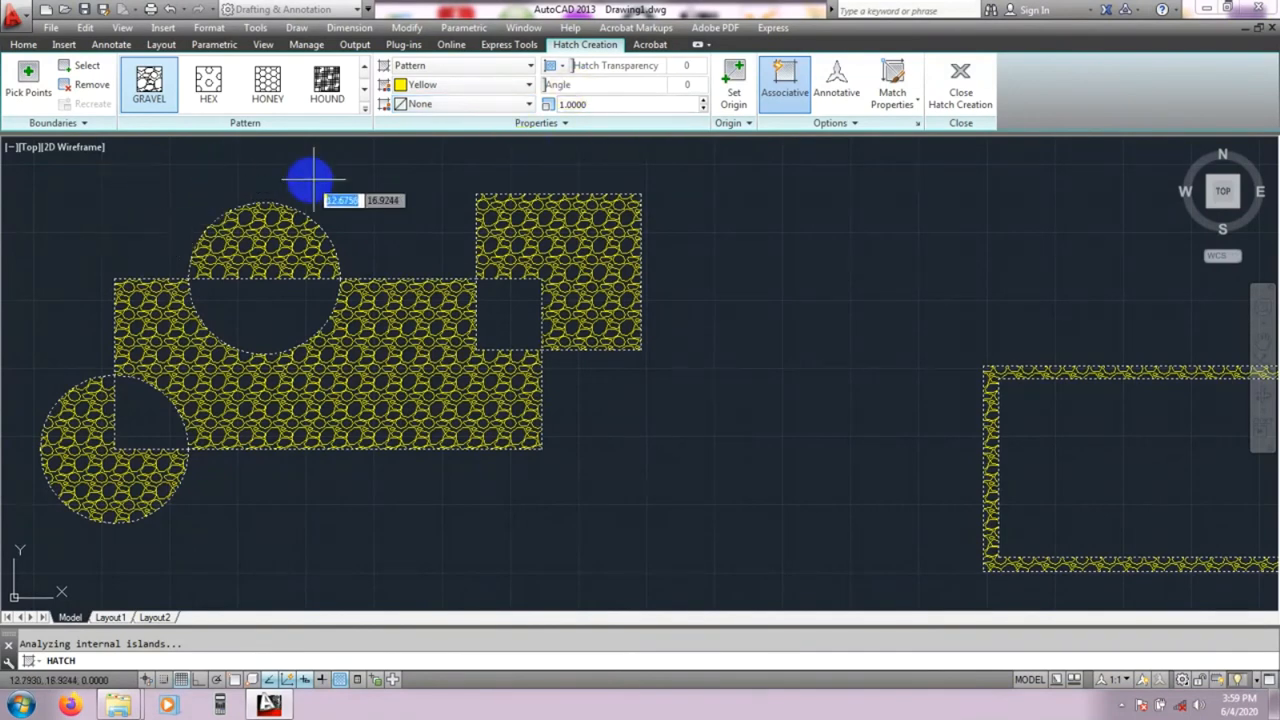
# - Preview the HOUND pattern on the hatch and change the pattern to AR-B816
pyautogui.click(331, 90)
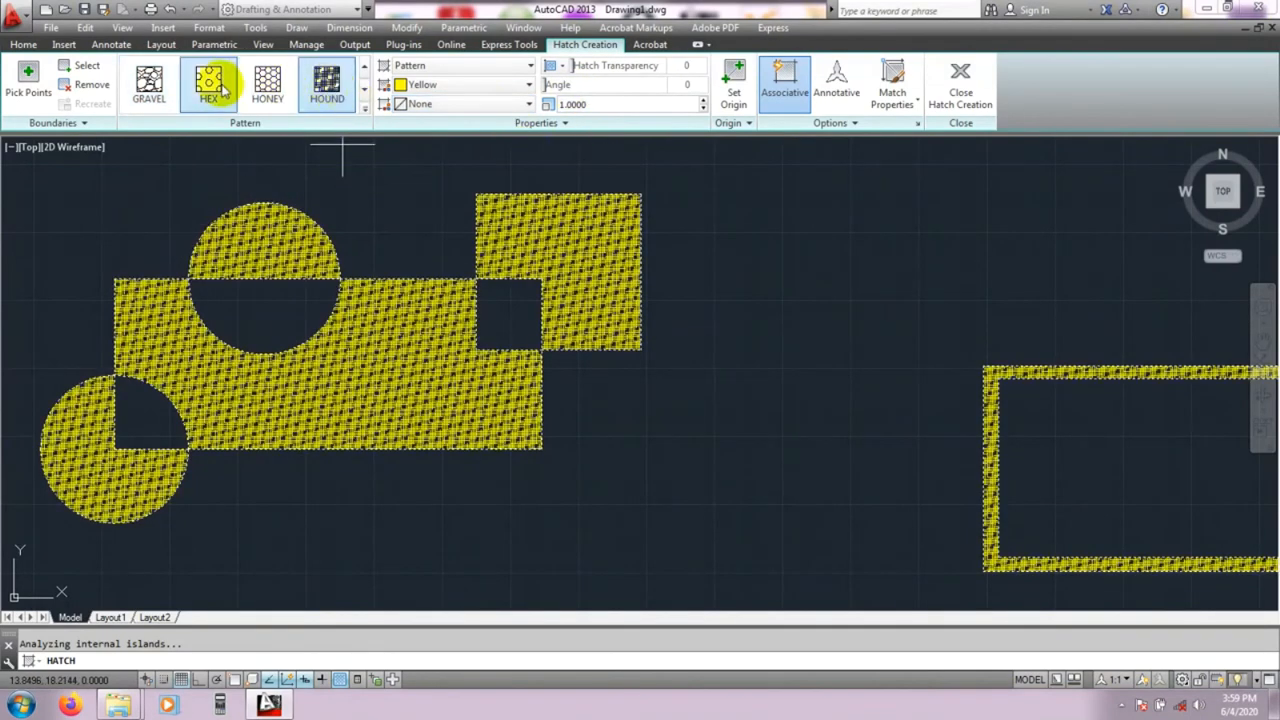
pyautogui.click(362, 110)
pyautogui.scroll(10, 312, 130)
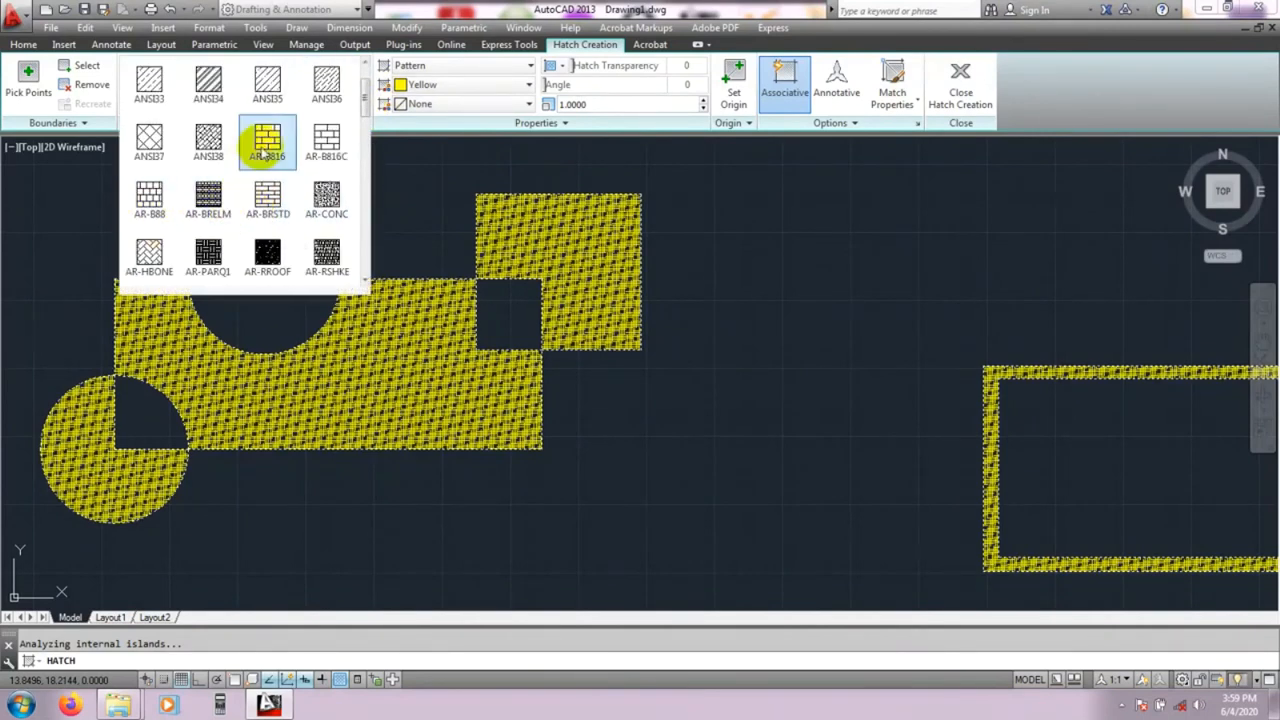
pyautogui.click(265, 142)
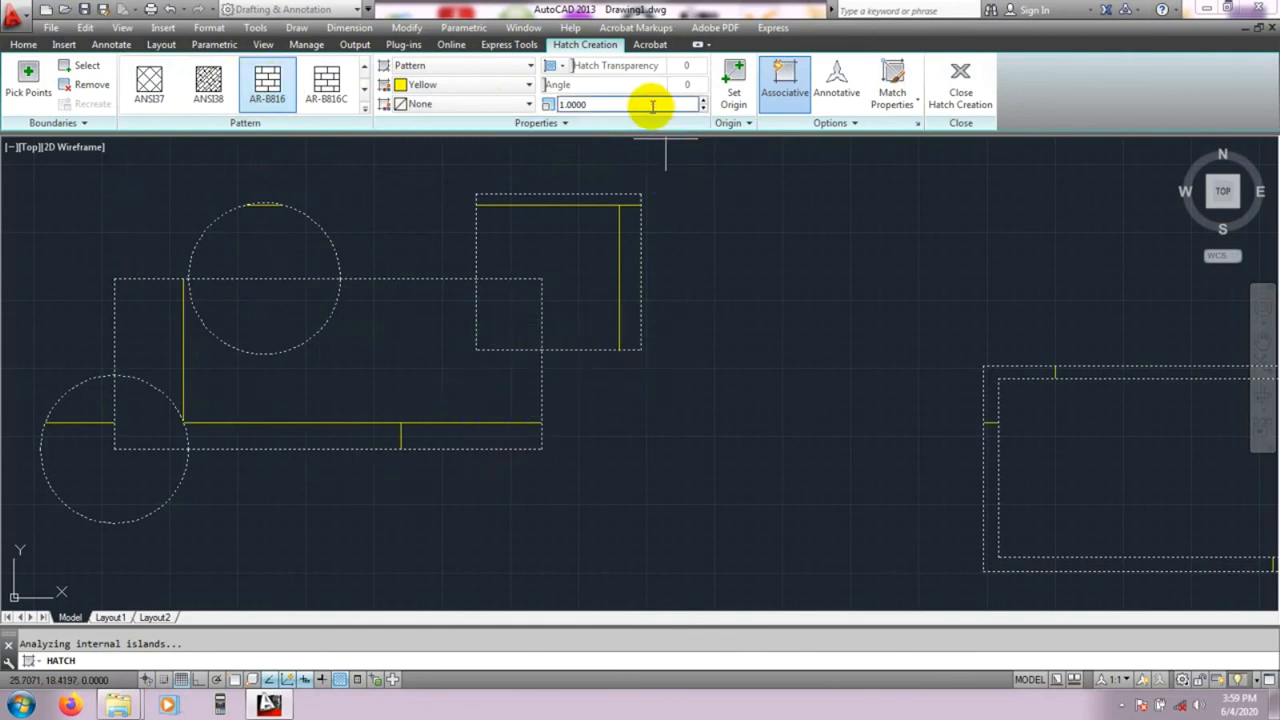
# - Reduce the scale of the AR-B816 brick hatch to 0.0860
pyautogui.click(704, 110)
pyautogui.click(704, 110)
pyautogui.click(704, 110)
pyautogui.click(704, 110)
pyautogui.click(704, 110)
pyautogui.click(704, 110)
pyautogui.click(704, 110)
pyautogui.click(704, 110)
pyautogui.click(704, 110)
pyautogui.click(704, 110)
pyautogui.click(704, 110)
pyautogui.click(704, 110)
pyautogui.click(704, 110)
pyautogui.click(704, 110)
pyautogui.click(704, 110)
pyautogui.click(704, 110)
pyautogui.click(704, 110)
pyautogui.click(704, 110)
pyautogui.click(704, 110)
pyautogui.click(704, 110)
pyautogui.click(704, 110)
pyautogui.click(704, 110)
pyautogui.click(704, 110)
pyautogui.click(704, 110)
pyautogui.click(704, 110)
pyautogui.click(704, 110)
pyautogui.click(704, 110)
pyautogui.click(704, 110)
pyautogui.click(704, 110)
pyautogui.click(704, 110)
pyautogui.click(704, 110)
pyautogui.click(704, 110)
pyautogui.click(704, 110)
pyautogui.click(704, 110)
pyautogui.click(704, 110)
pyautogui.click(704, 110)
pyautogui.click(704, 110)
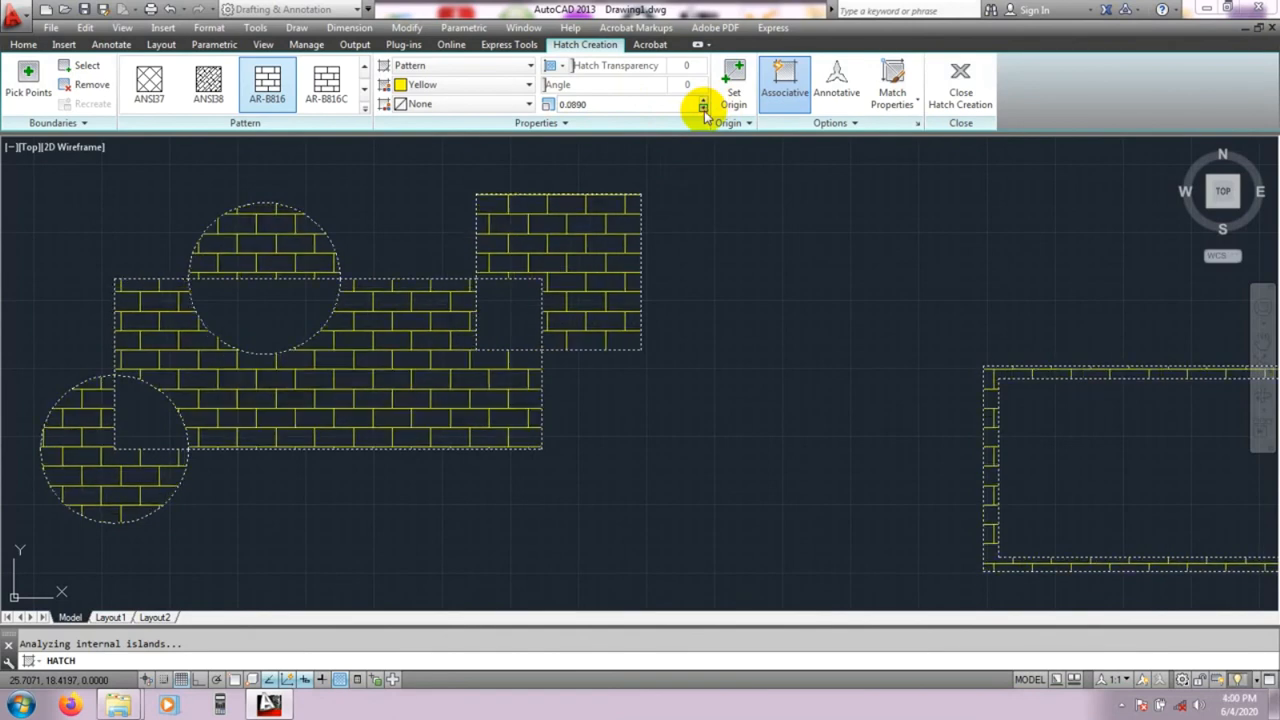
pyautogui.click(704, 110)
pyautogui.click(704, 110)
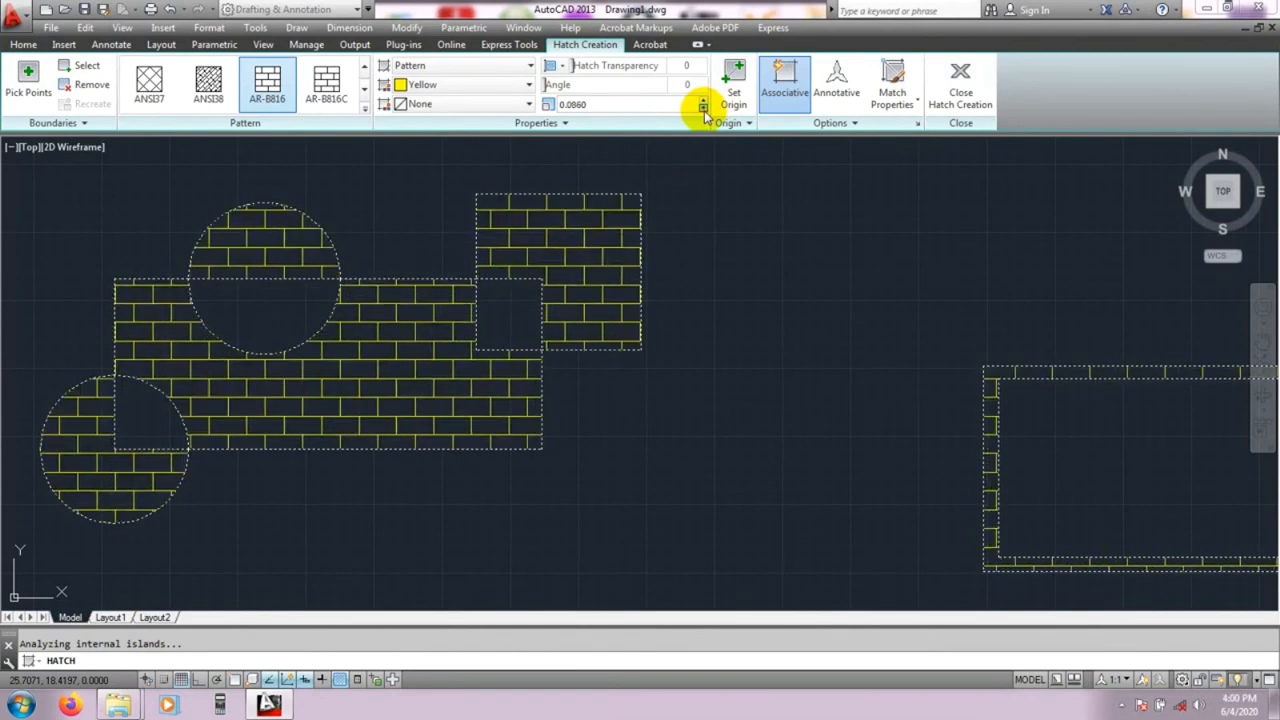
pyautogui.moveTo(340, 489); pyautogui.dragTo(355, 478, button='middle')
pyautogui.moveTo(356, 432)
pyautogui.mouseDown(button='middle')
pyautogui.moveTo(389, 480)
pyautogui.moveTo(376, 487)
pyautogui.mouseUp(button='middle')
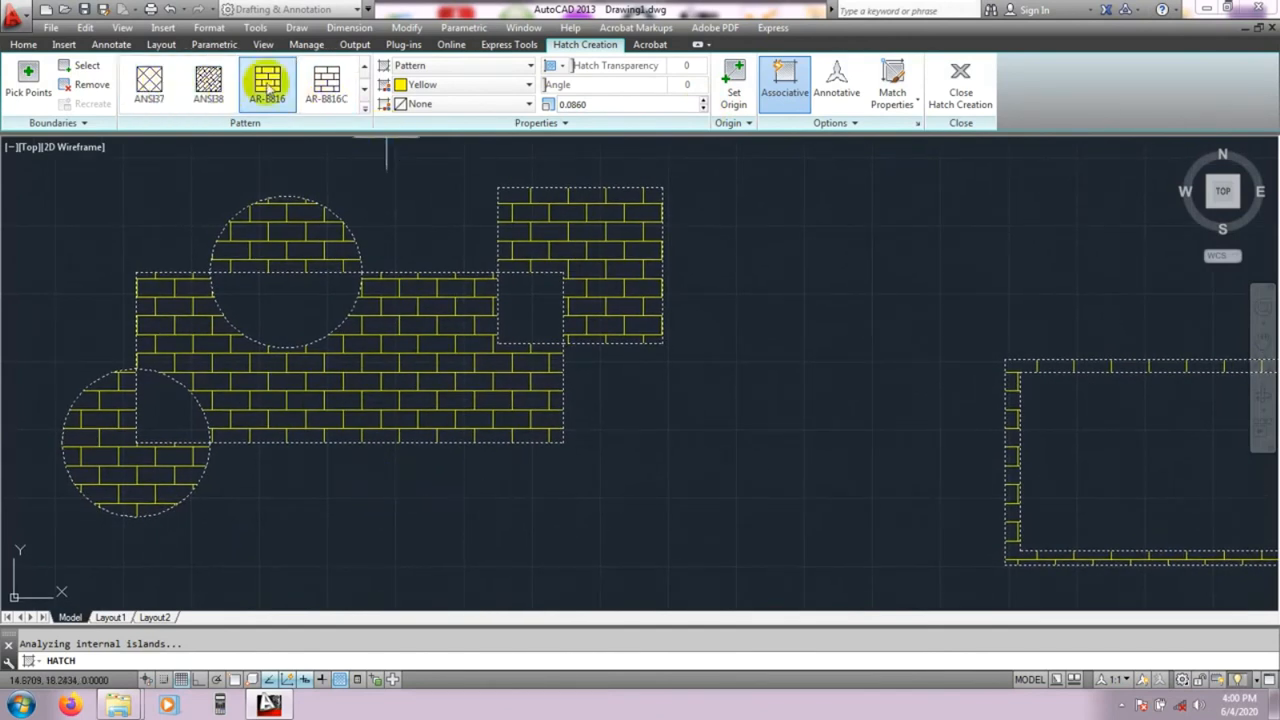
# - Change the hatch pattern to ANSI37 and set its scale to 1
pyautogui.click(364, 108)
pyautogui.click(157, 136)
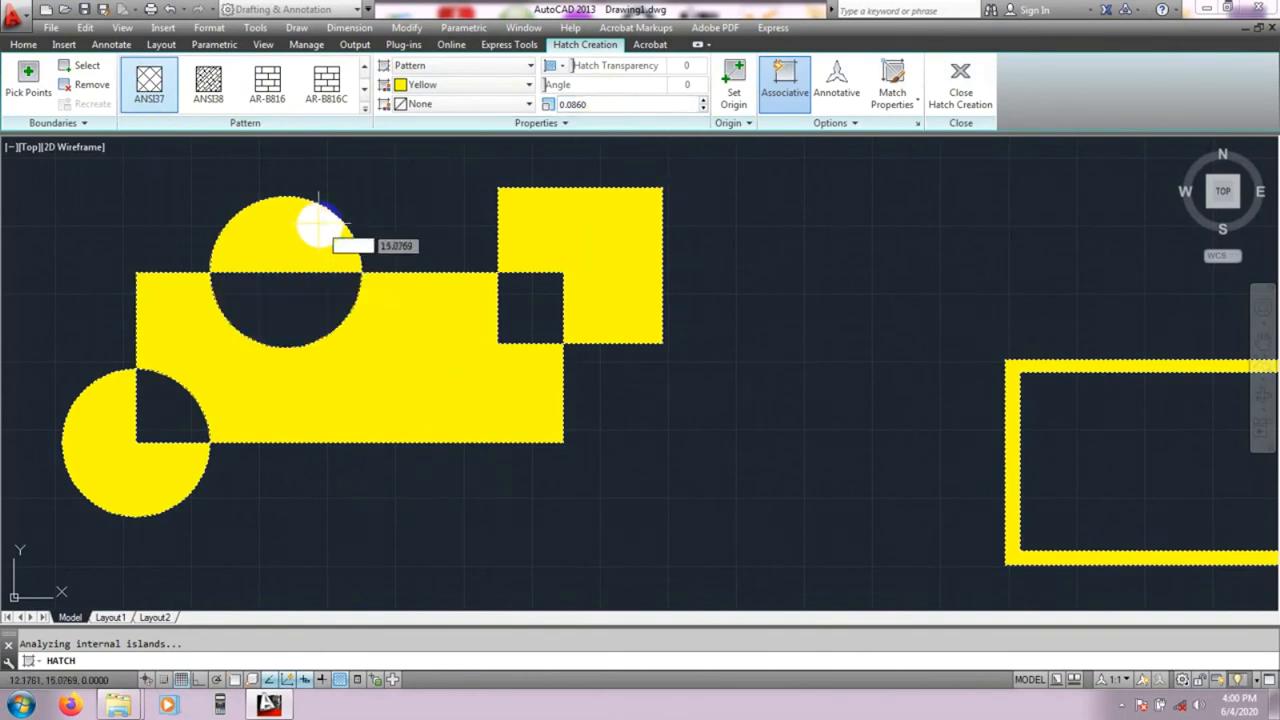
pyautogui.click(624, 105)
pyautogui.moveTo(624, 108); pyautogui.dragTo(528, 110)
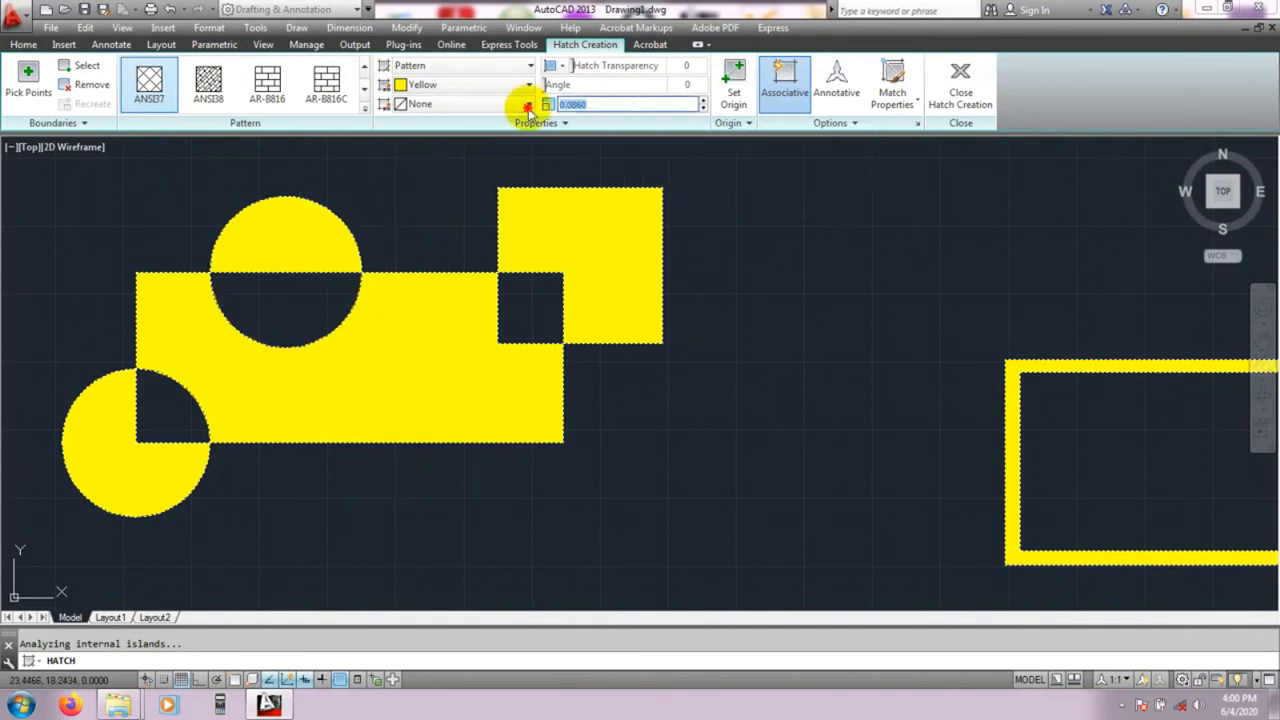
pyautogui.write('1')
pyautogui.press('Return')
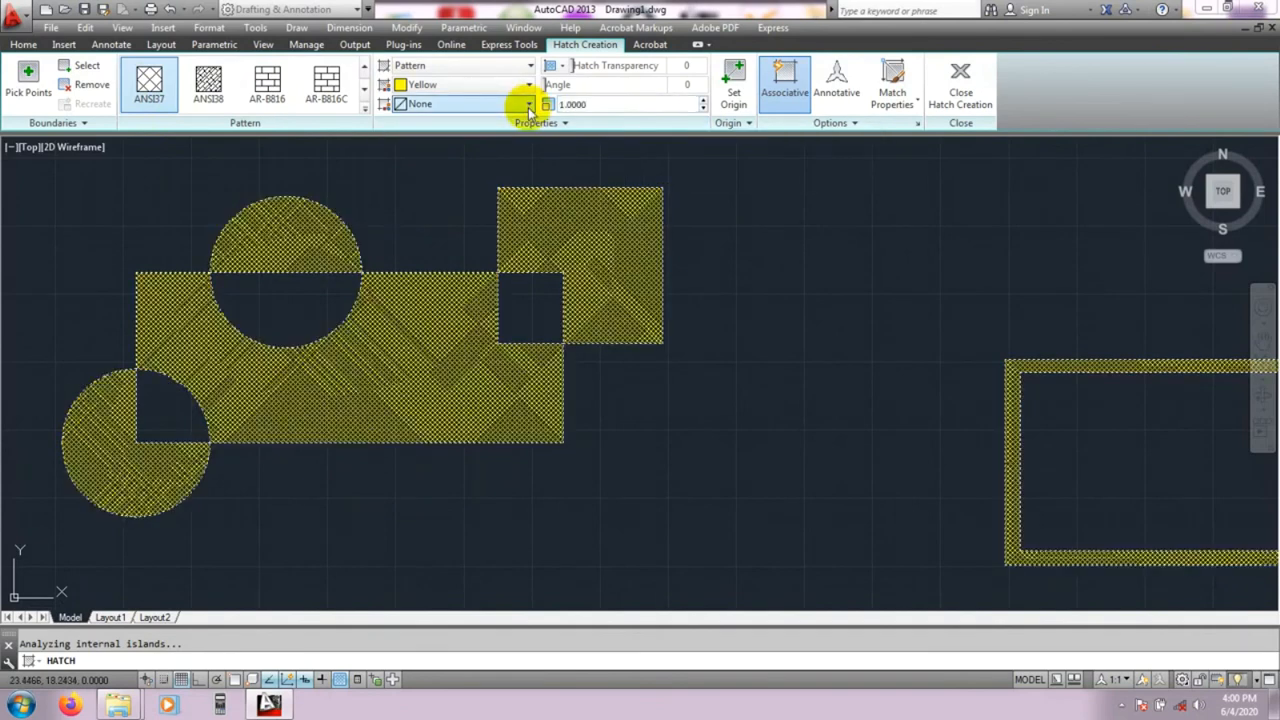
# - Set the ANSI37 hatch scale to 2
pyautogui.click(580, 107)
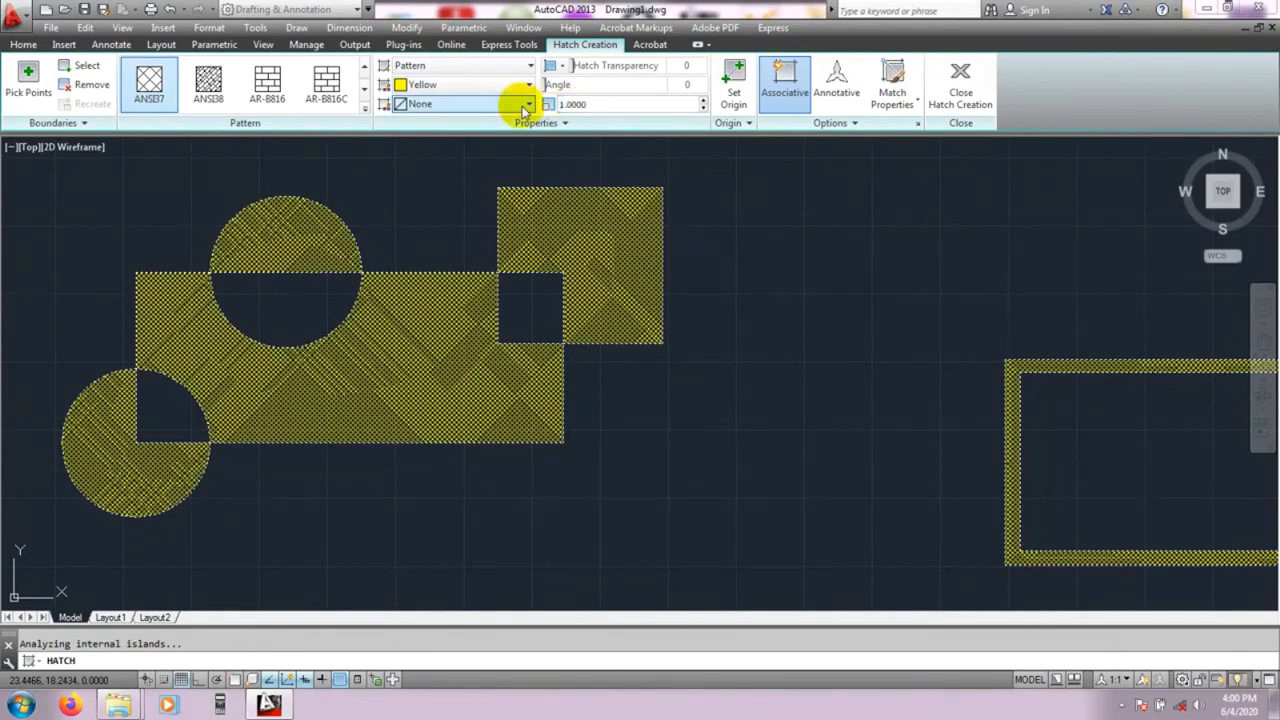
pyautogui.click(595, 105)
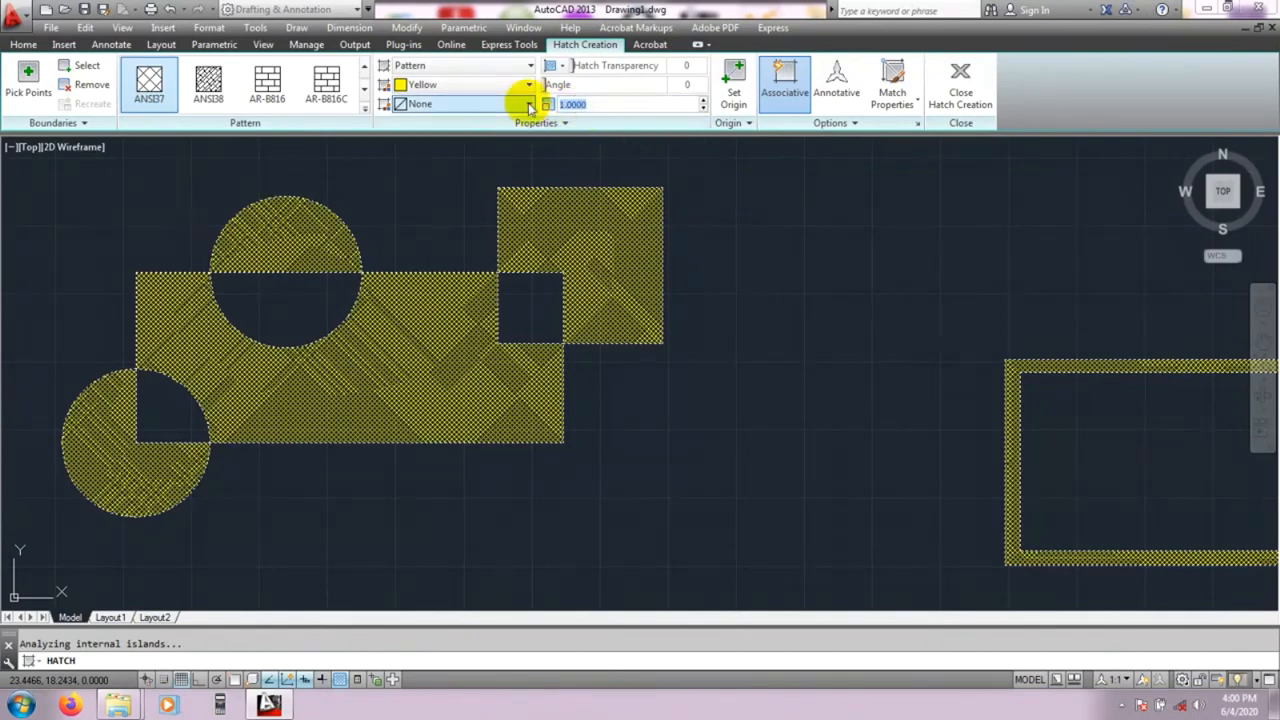
pyautogui.press('Return')
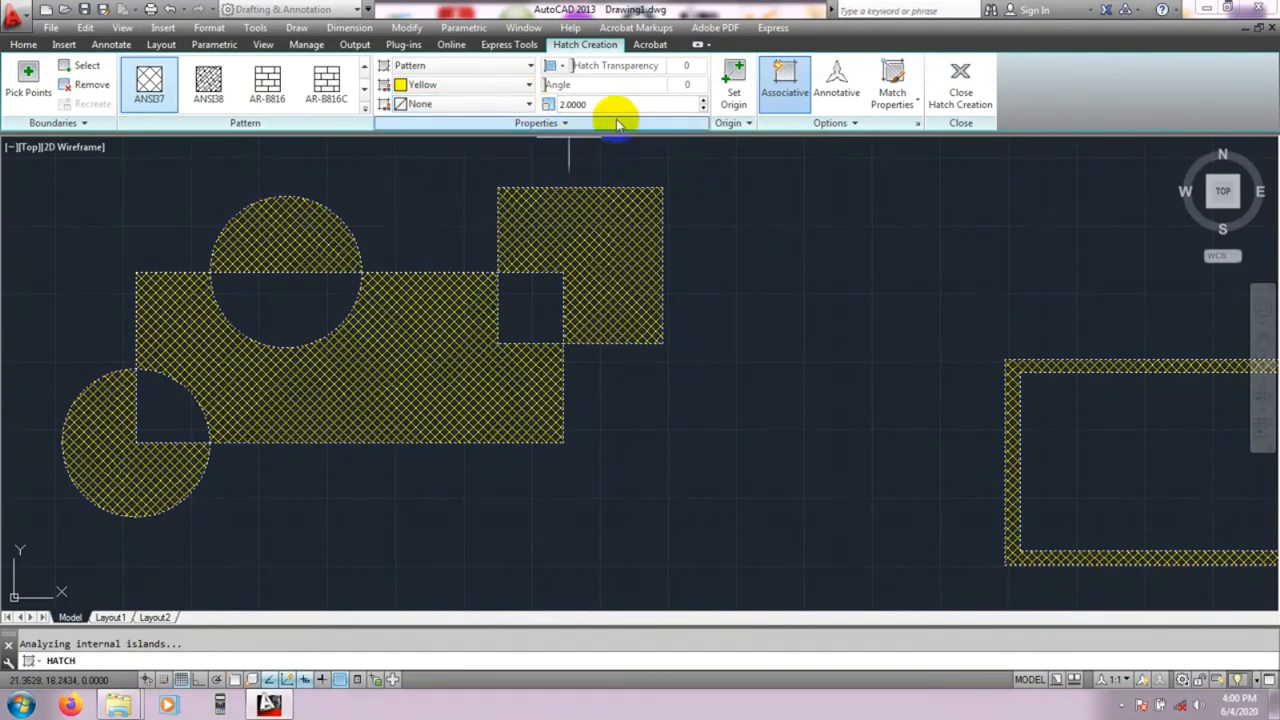
# - Preview the ANSI37 hatch at an angle of 45 and return the angle to 0
pyautogui.moveTo(416, 257); pyautogui.dragTo(430, 252, button='middle')
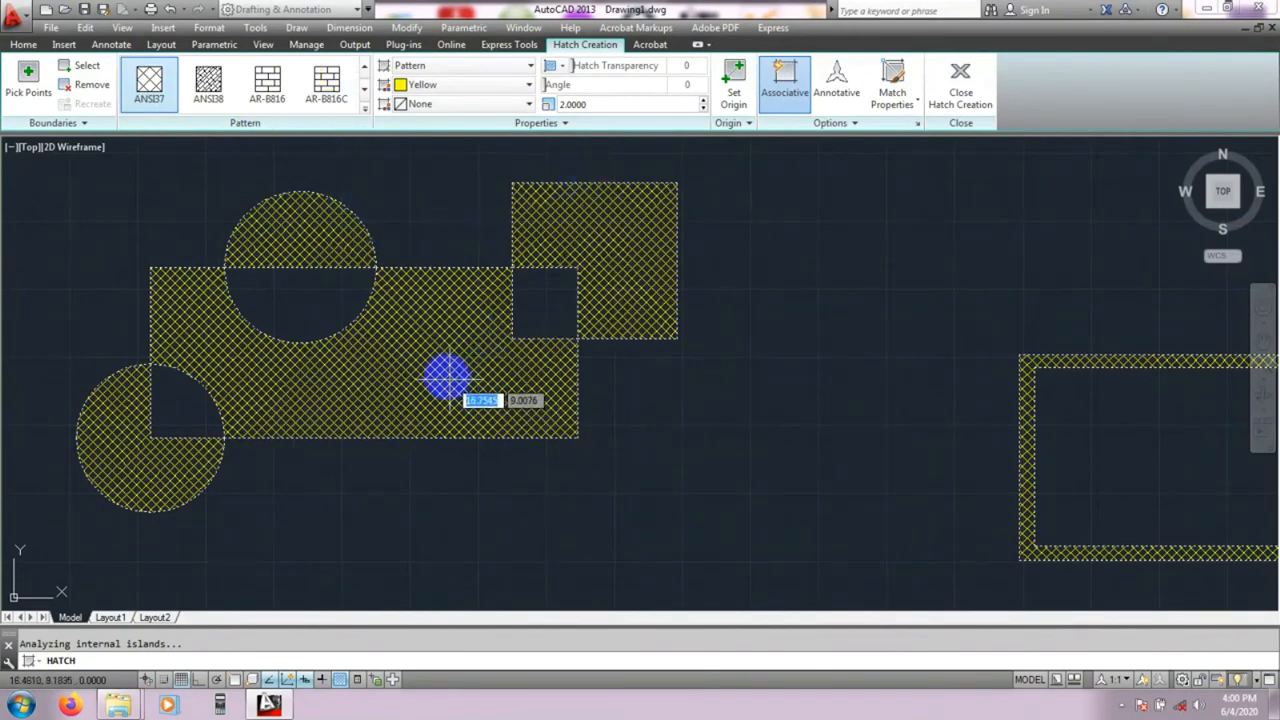
pyautogui.scroll(2, 367, 357)
pyautogui.scroll(2, 367, 357)
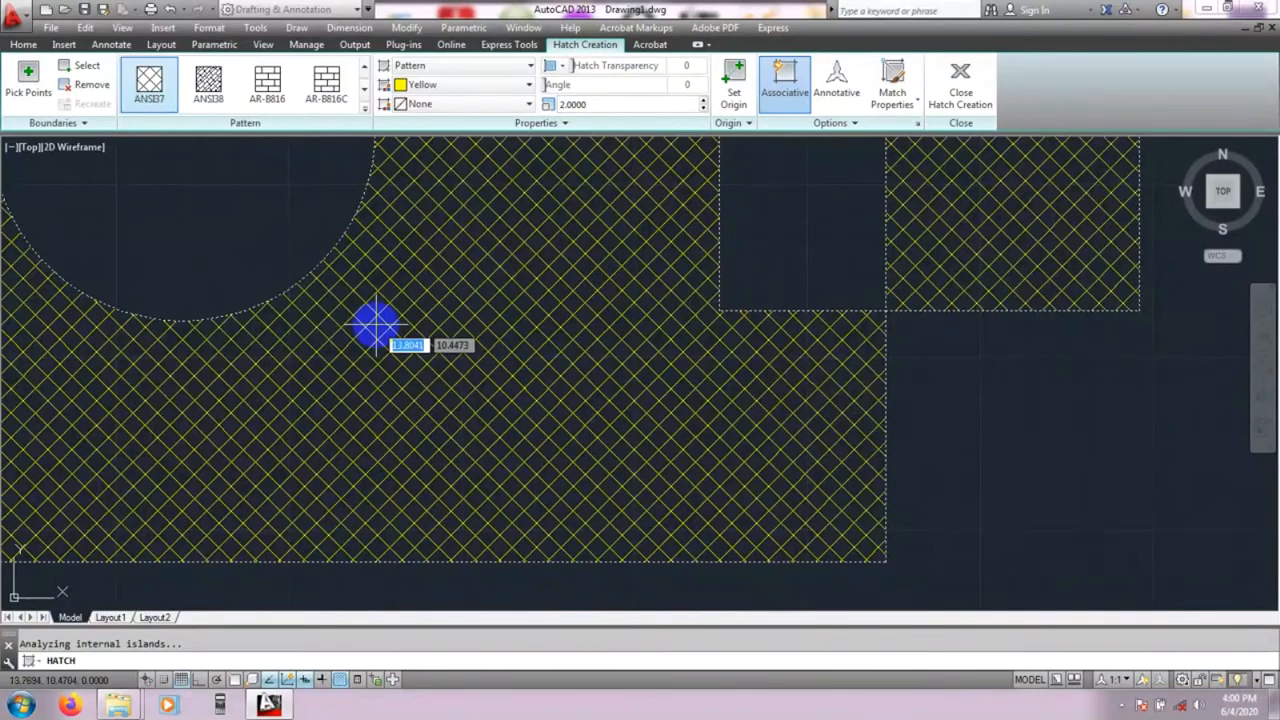
pyautogui.scroll(-2, 442, 315)
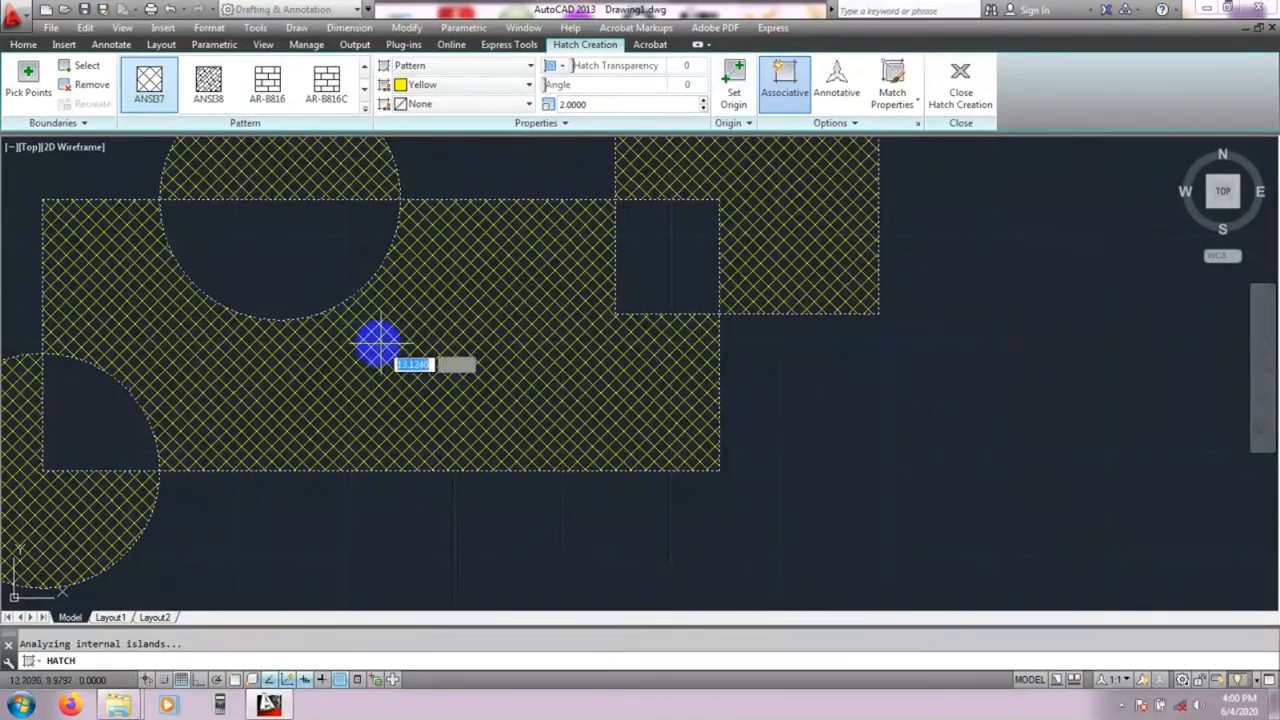
pyautogui.moveTo(552, 84)
pyautogui.mouseDown()
pyautogui.moveTo(587, 86)
pyautogui.moveTo(572, 89)
pyautogui.mouseUp()
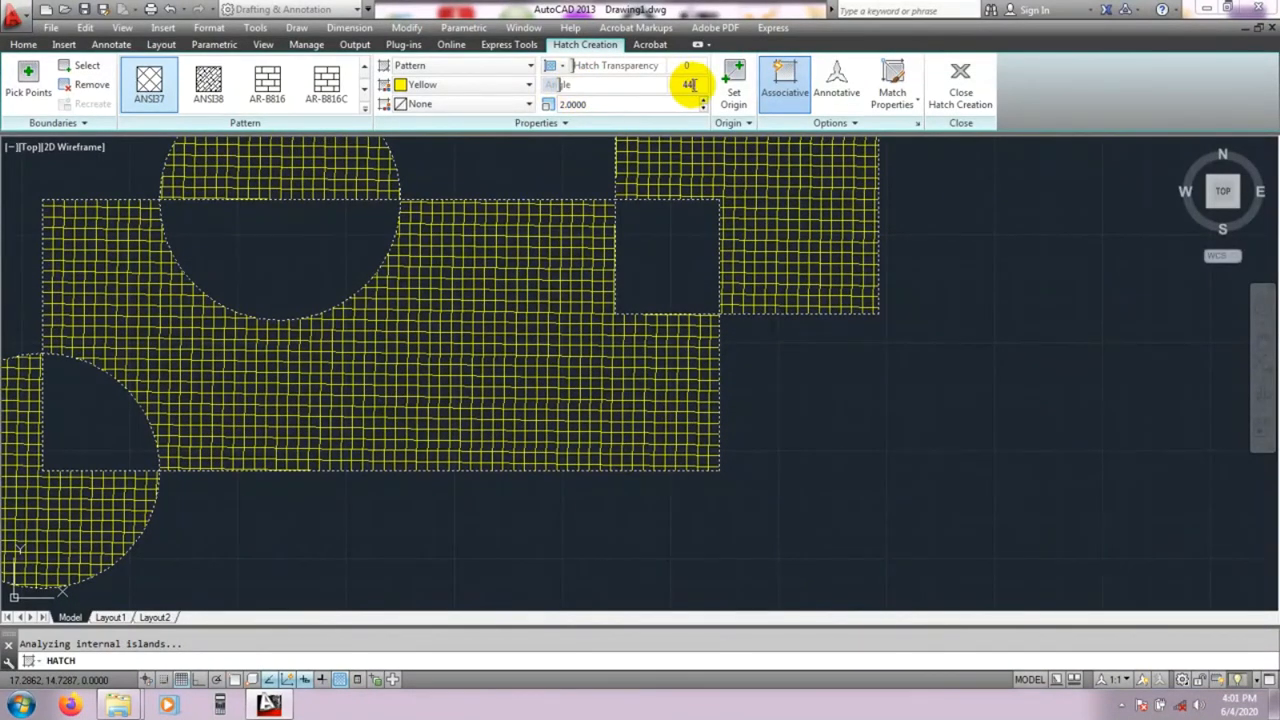
pyautogui.press('Return')
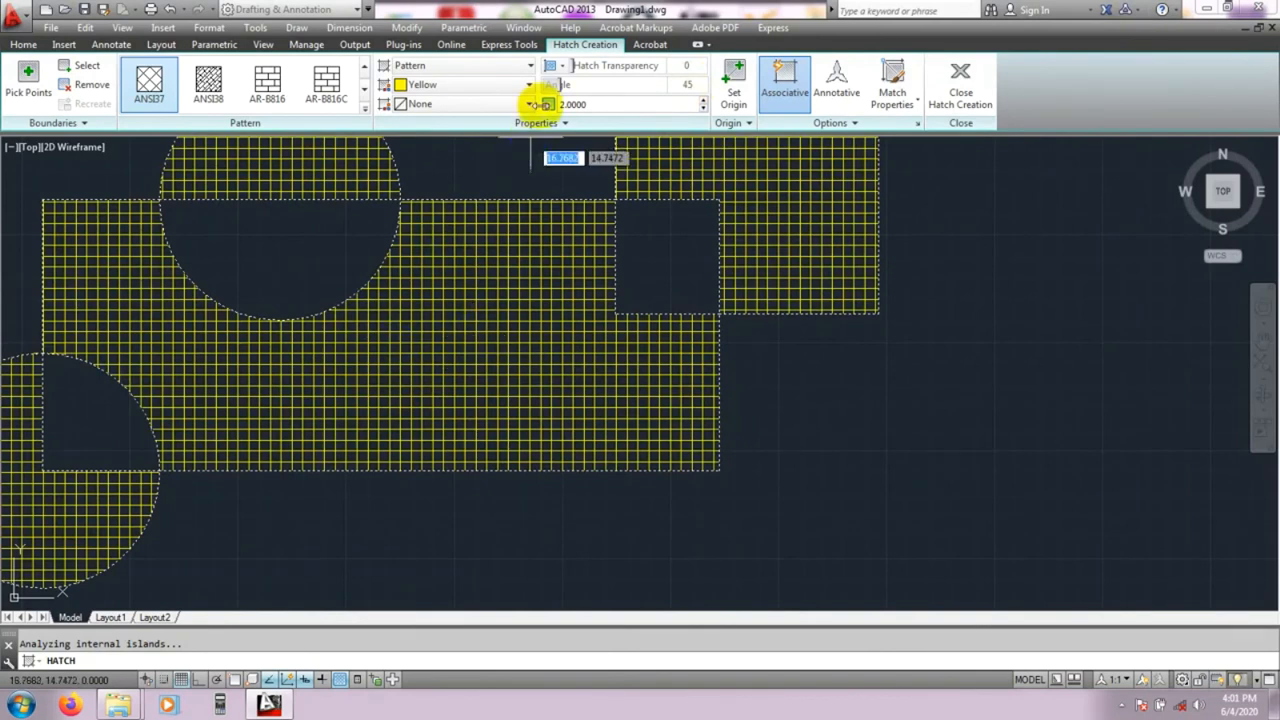
pyautogui.click(535, 84)
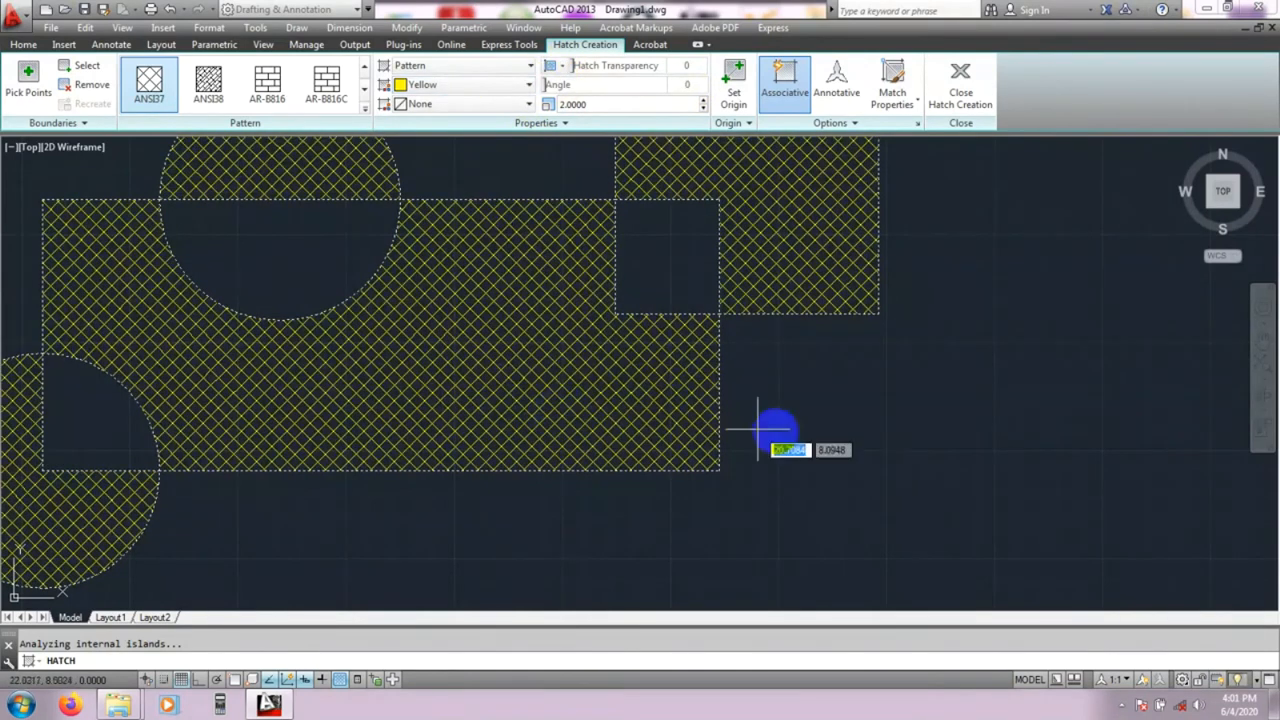
# - Accept the yellow ANSI37 hatch on the rectangles and circles and finish the Hatch command
pyautogui.moveTo(760, 449); pyautogui.dragTo(760, 459, button='middle')
pyautogui.moveTo(651, 429)
pyautogui.mouseDown(button='middle')
pyautogui.moveTo(858, 426)
pyautogui.moveTo(763, 420)
pyautogui.moveTo(800, 449)
pyautogui.moveTo(734, 447)
pyautogui.mouseUp(button='middle')
pyautogui.scroll(-2, 858, 426)
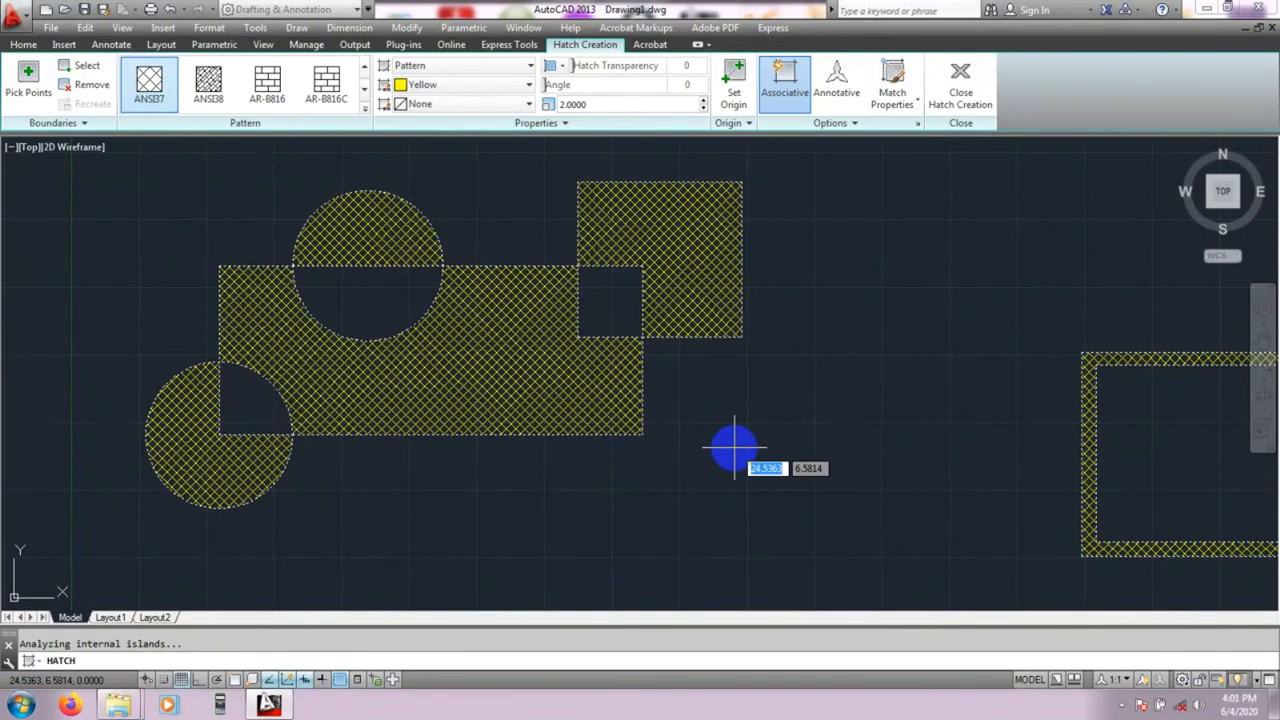
pyautogui.scroll(-2, 857, 471)
pyautogui.moveTo(857, 471)
pyautogui.mouseDown(button='middle')
pyautogui.moveTo(514, 409)
pyautogui.moveTo(527, 413)
pyautogui.mouseUp(button='middle')
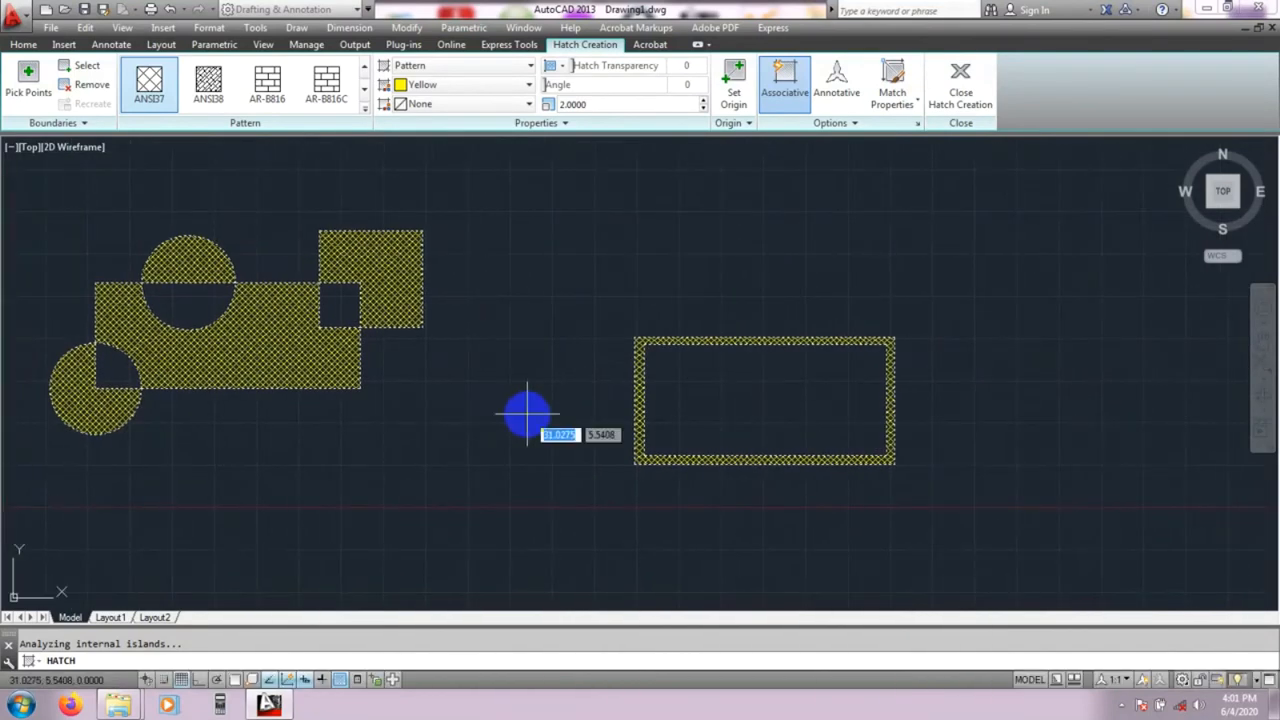
pyautogui.press('Return')
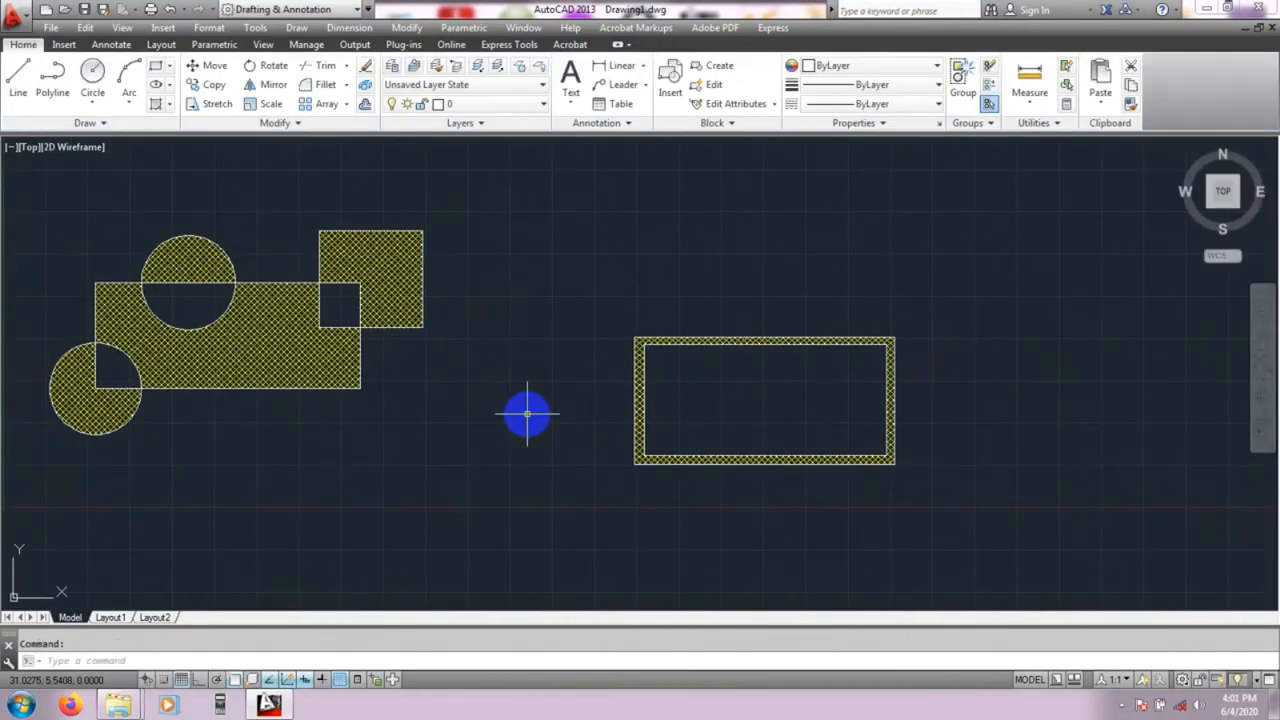